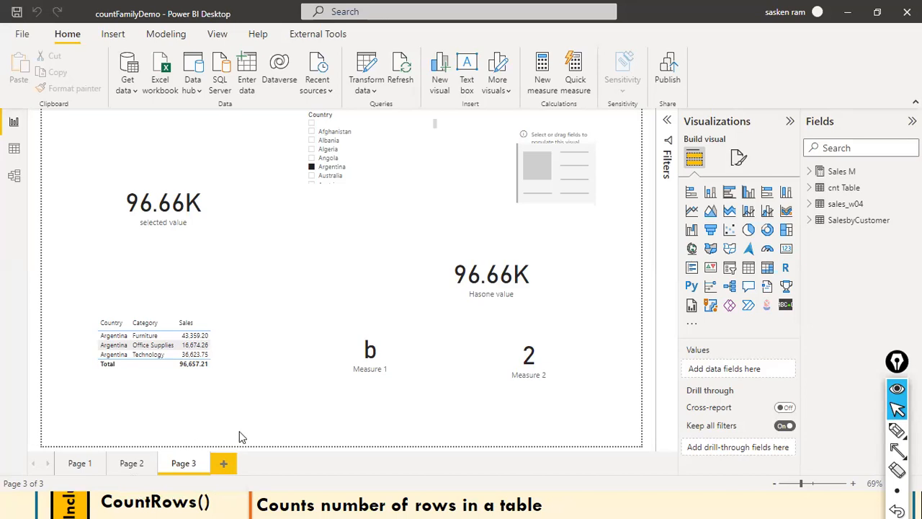
Step: Review the SalesbyCustomer data and the formula of its Customer column, and return to report Page 1
{"action": "key", "text": "alt+Tab"}
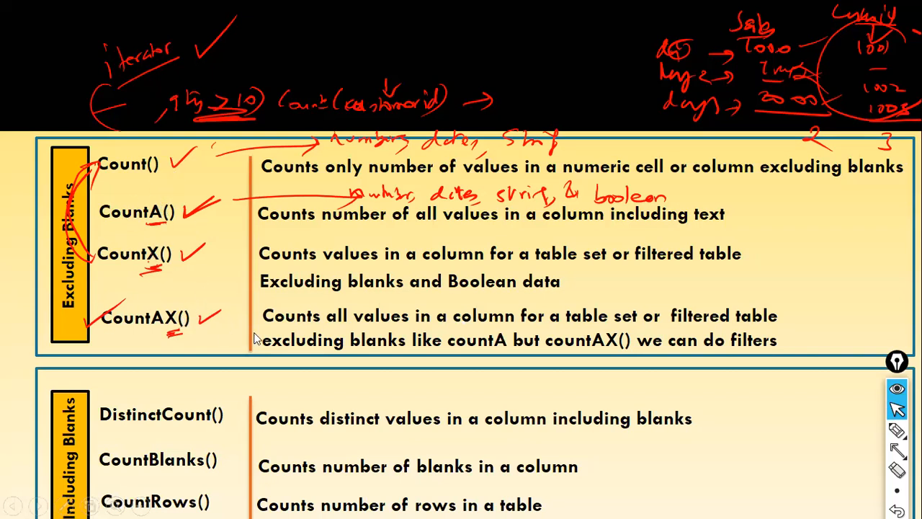
{"action": "key", "text": "alt+Tab"}
{"action": "key", "text": "Tab"}
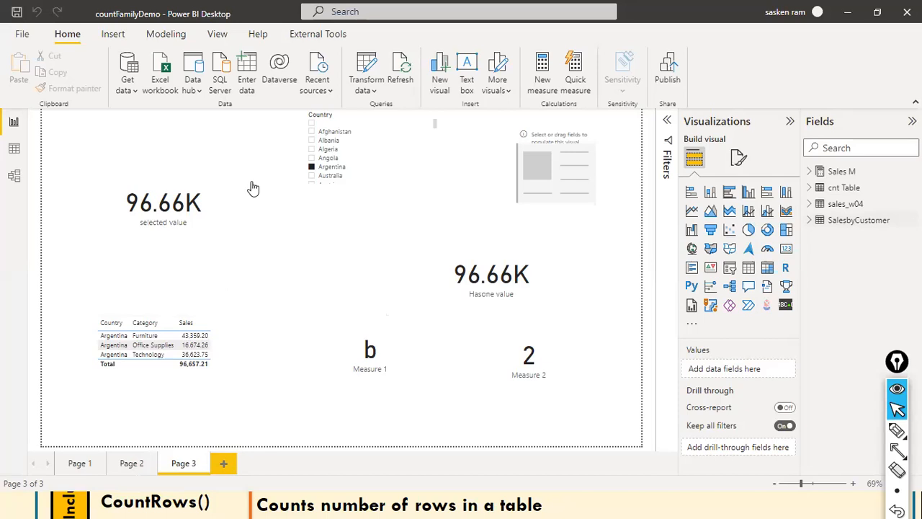
{"action": "left_click", "coordinate": [15, 148]}
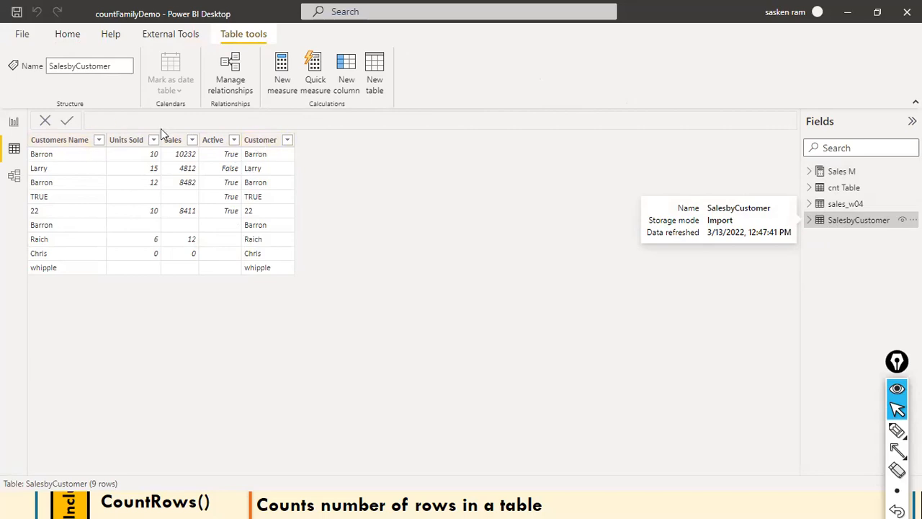
{"action": "left_click", "coordinate": [269, 142]}
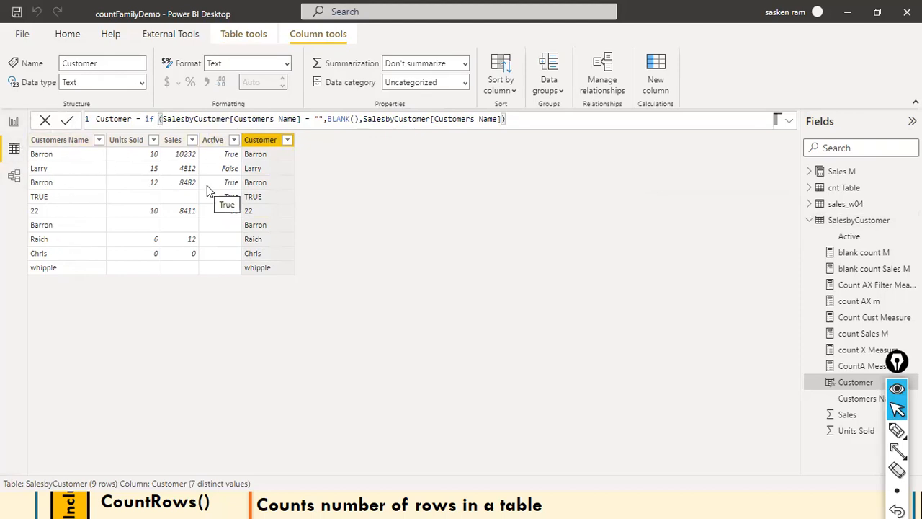
{"action": "left_click", "coordinate": [18, 125]}
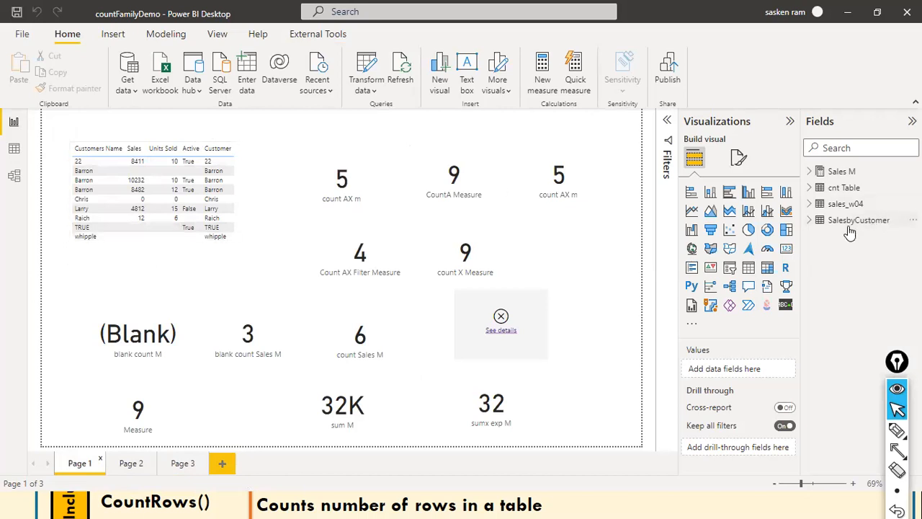
Step: Mark the SalesbyCustomer table and the Data view with red arrows, view the table's rows, and return to the report
{"action": "key", "text": "ctrl+a"}
{"action": "left_click_drag", "start_coordinate": [848, 265], "coordinate": [846, 225]}
{"action": "left_click_drag", "start_coordinate": [84, 134], "coordinate": [29, 155]}
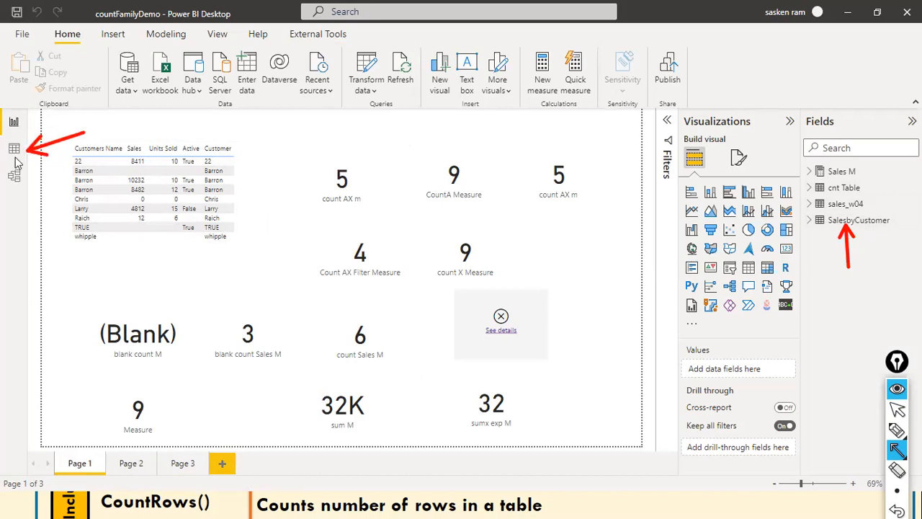
{"action": "key", "text": "ctrl+a"}
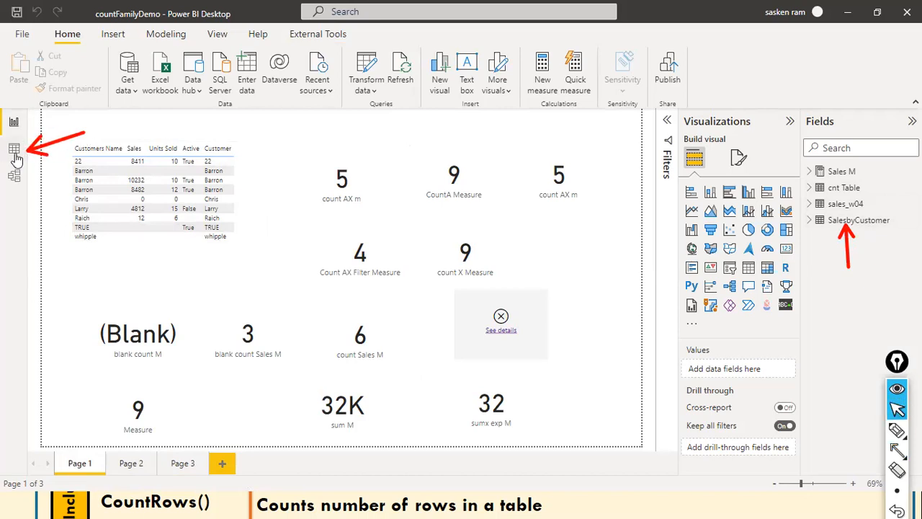
{"action": "left_click", "coordinate": [15, 149]}
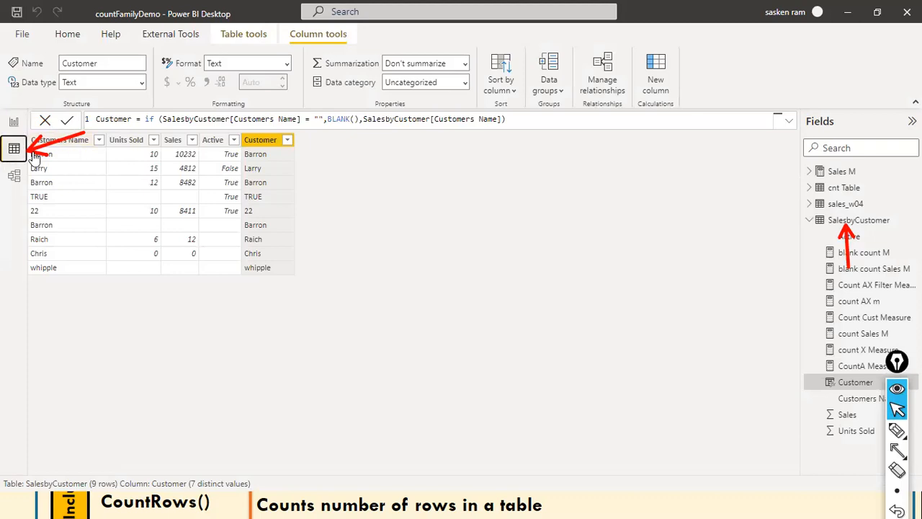
{"action": "left_click", "coordinate": [885, 223]}
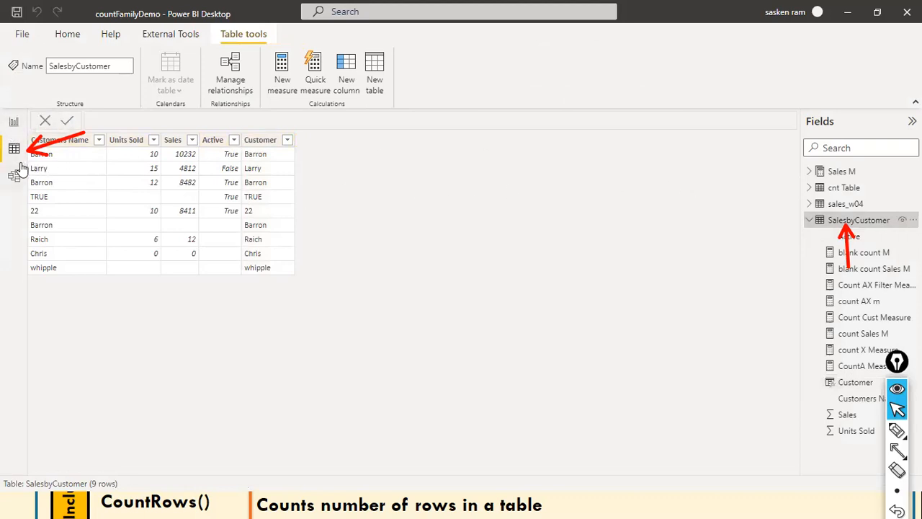
{"action": "left_click", "coordinate": [15, 122]}
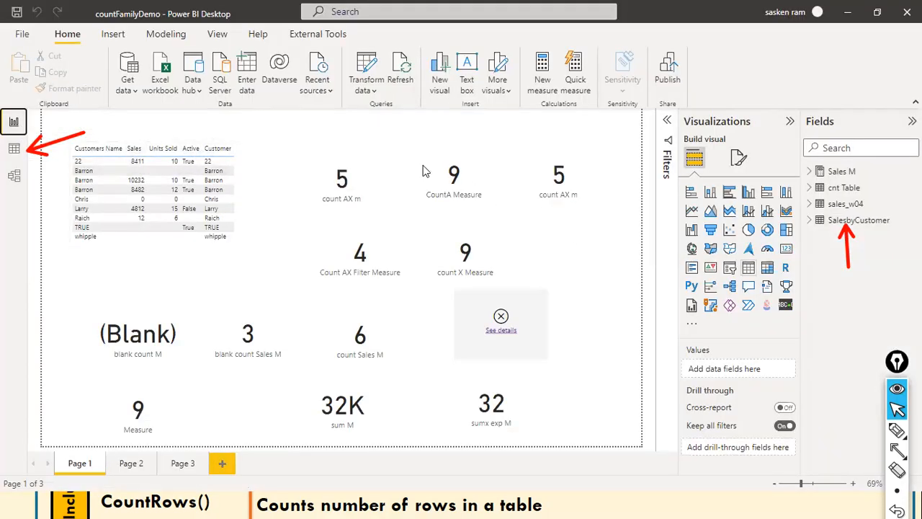
Step: Insert an empty table visual on Page 1 and widen it beside the count X Measure card
{"action": "left_click", "coordinate": [748, 268]}
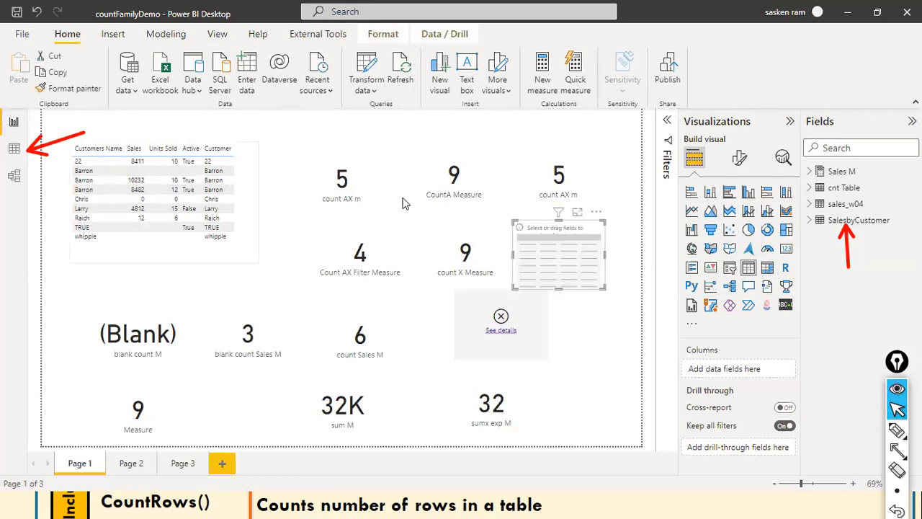
{"action": "left_click", "coordinate": [310, 131]}
{"action": "left_click_drag", "start_coordinate": [607, 256], "coordinate": [640, 252]}
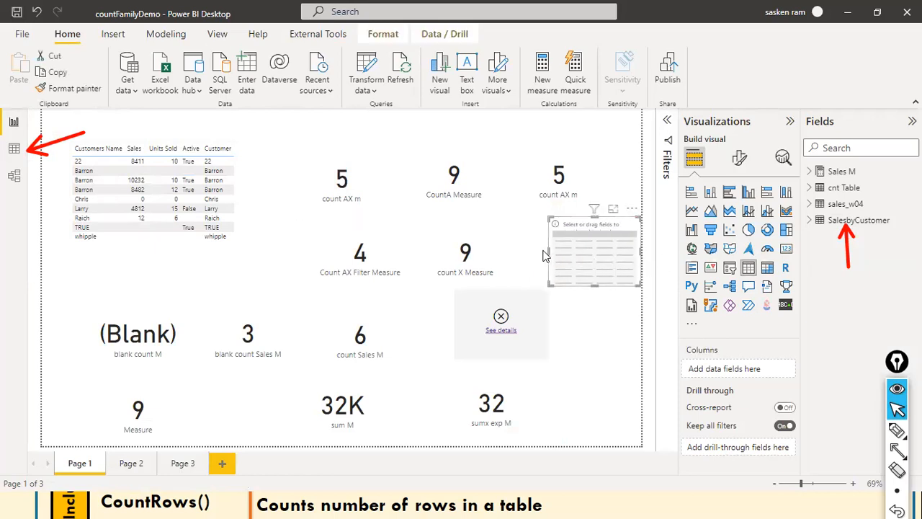
{"action": "left_click_drag", "start_coordinate": [549, 251], "coordinate": [500, 251]}
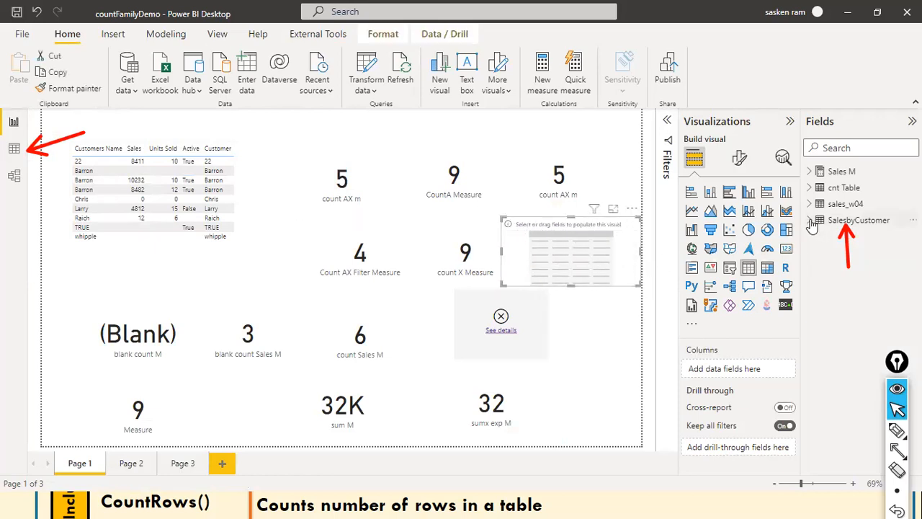
Step: Fill the new table visual with Customers Name, Sales, Units Sold, Active and Customer from SalesbyCustomer
{"action": "left_click", "coordinate": [810, 219]}
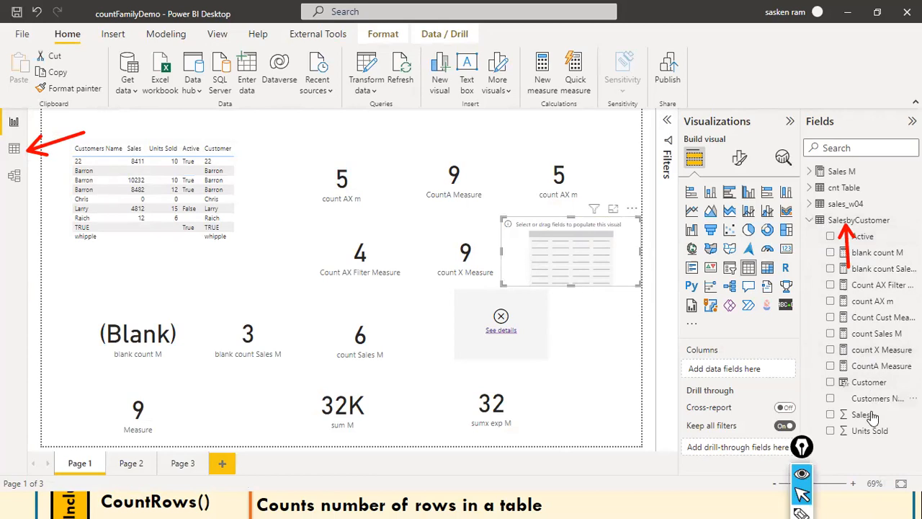
{"action": "left_click_drag", "start_coordinate": [875, 398], "coordinate": [567, 254]}
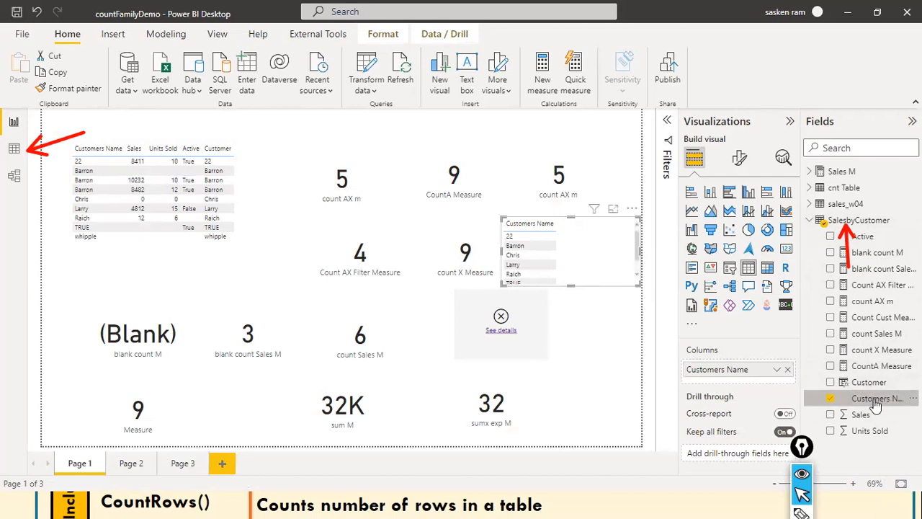
{"action": "left_click_drag", "start_coordinate": [873, 421], "coordinate": [626, 262]}
{"action": "left_click_drag", "start_coordinate": [869, 430], "coordinate": [609, 225]}
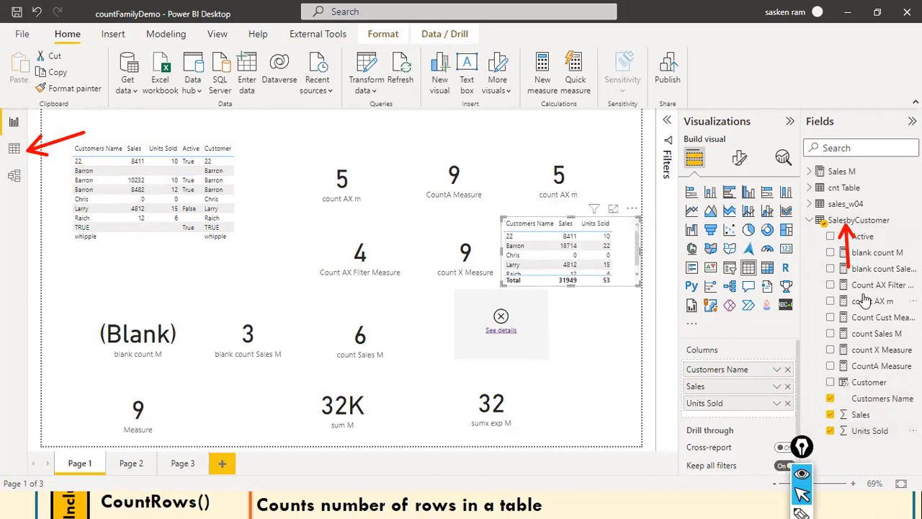
{"action": "left_click_drag", "start_coordinate": [861, 236], "coordinate": [624, 229]}
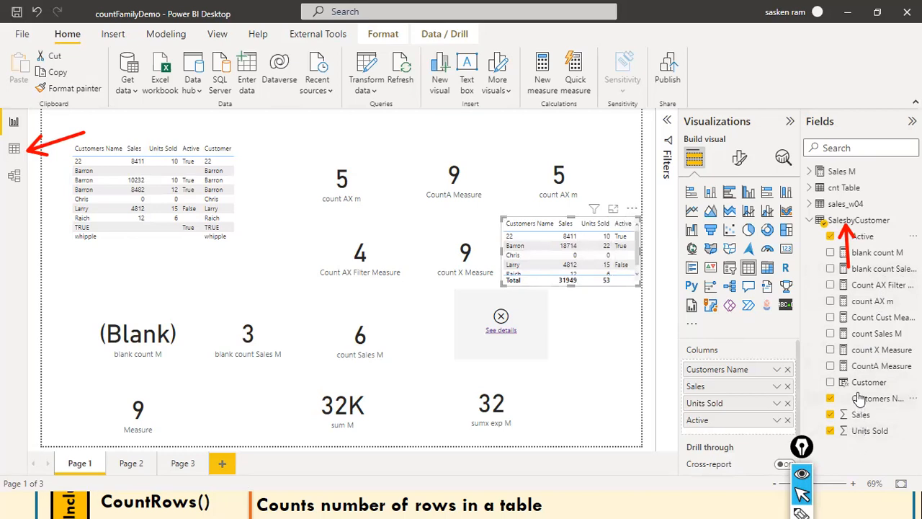
{"action": "left_click_drag", "start_coordinate": [859, 388], "coordinate": [628, 254]}
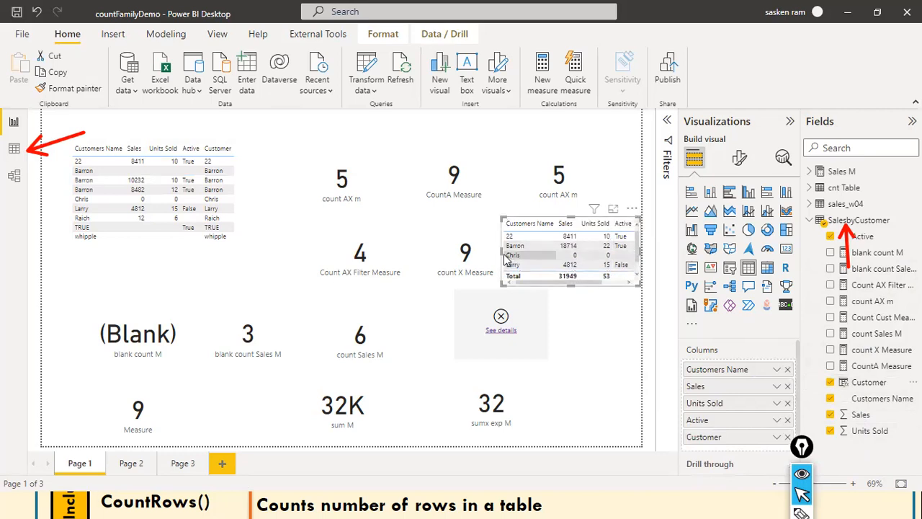
Step: Widen the new table to fit its columns and stack it beneath the original customer table, moved up and shortened to make room
{"action": "left_click_drag", "start_coordinate": [502, 252], "coordinate": [454, 251]}
{"action": "left_click_drag", "start_coordinate": [547, 211], "coordinate": [440, 105]}
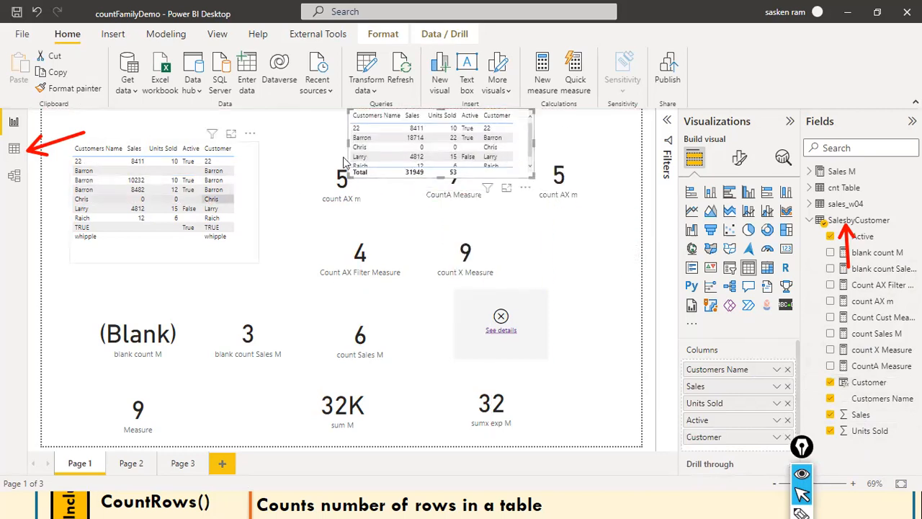
{"action": "left_click_drag", "start_coordinate": [479, 137], "coordinate": [175, 280]}
{"action": "left_click_drag", "start_coordinate": [249, 180], "coordinate": [251, 147]}
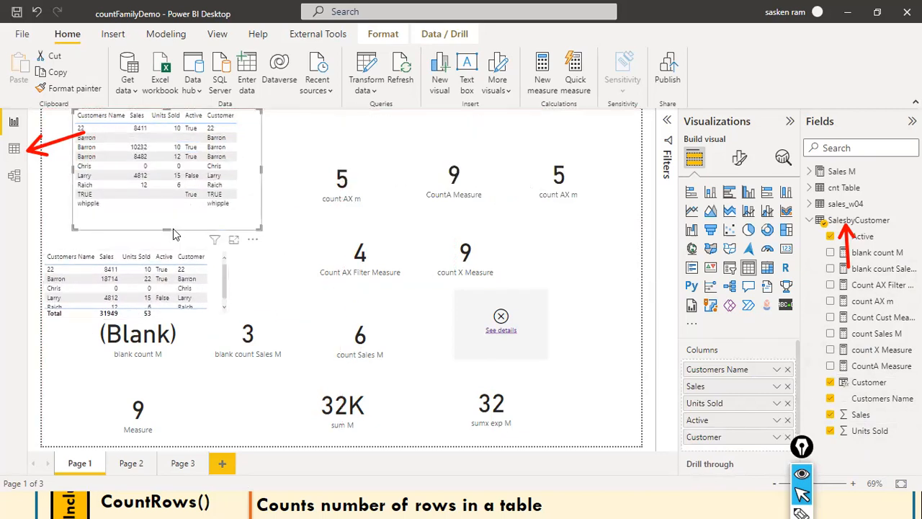
{"action": "left_click_drag", "start_coordinate": [166, 229], "coordinate": [166, 203]}
{"action": "left_click_drag", "start_coordinate": [212, 277], "coordinate": [242, 242]}
{"action": "left_click", "coordinate": [304, 177]}
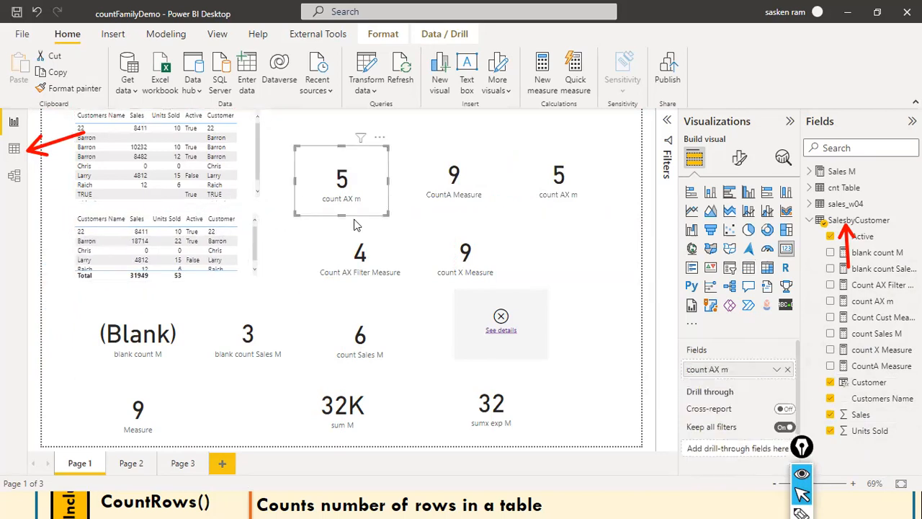
Step: Insert an empty card visual, move it above the CountA Measure card and reduce its height
{"action": "left_click", "coordinate": [568, 249]}
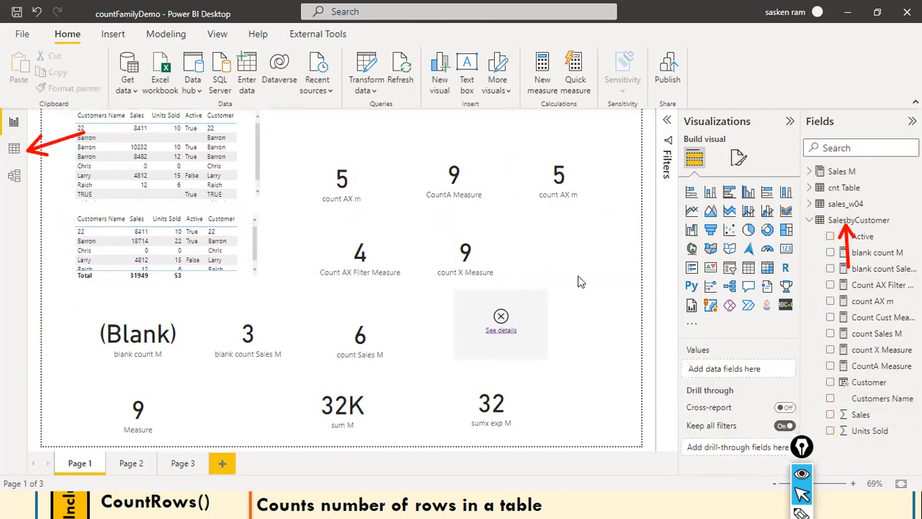
{"action": "left_click", "coordinate": [784, 250]}
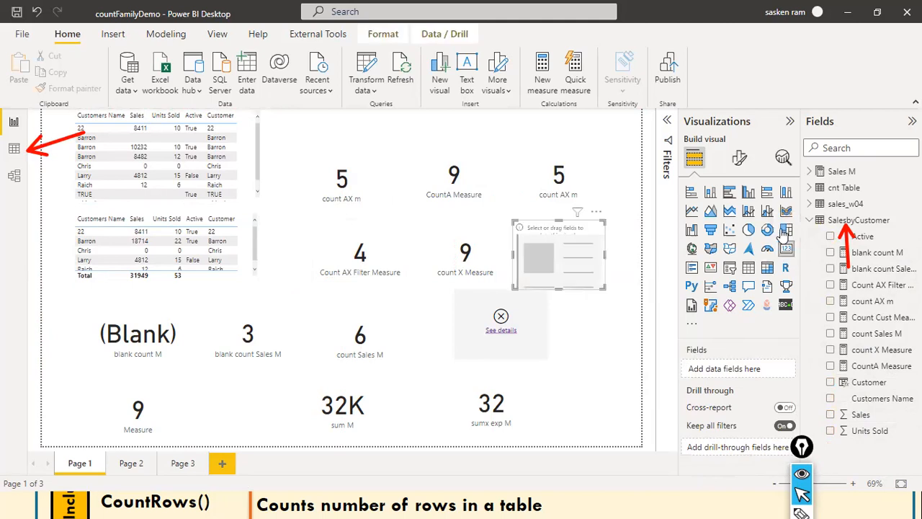
{"action": "left_click_drag", "start_coordinate": [516, 229], "coordinate": [393, 119]}
{"action": "left_click_drag", "start_coordinate": [431, 173], "coordinate": [443, 156]}
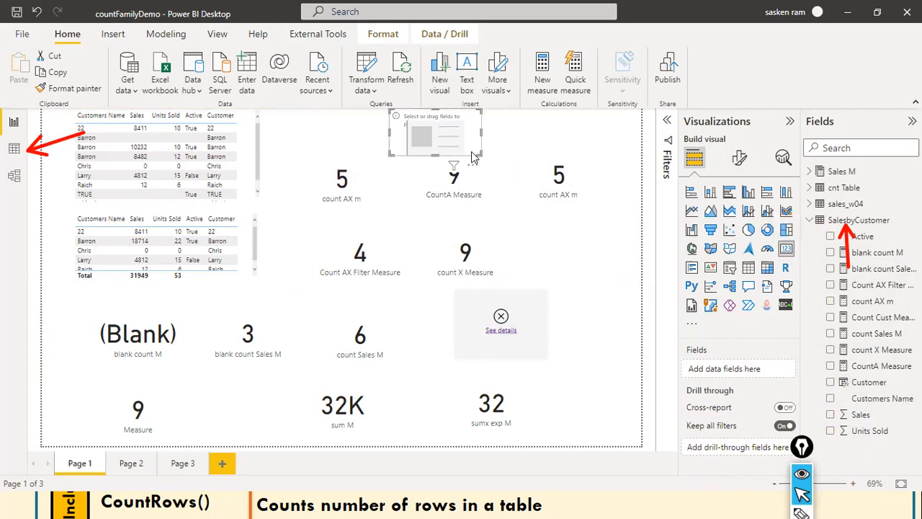
{"action": "left_click", "coordinate": [545, 140]}
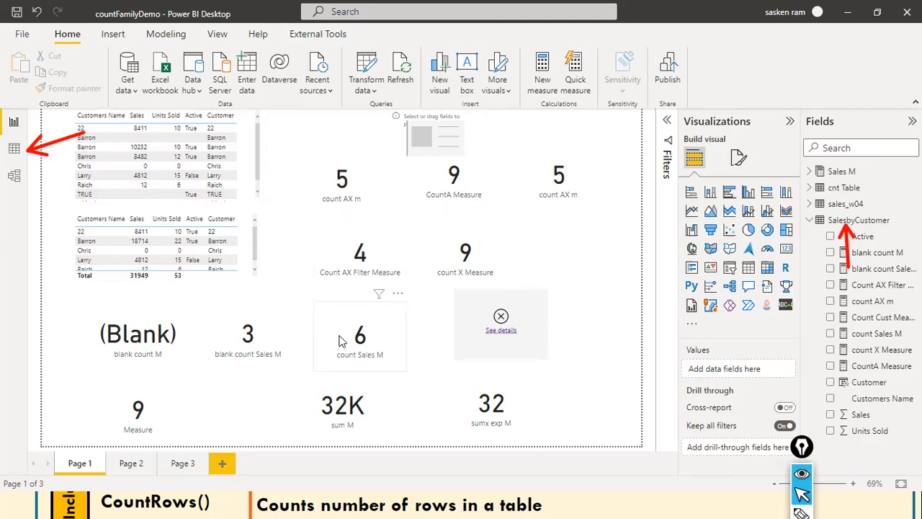
Step: Trace the count Sales M card to its measure in SalesbyCustomer with red arrows and examine the measure's formula
{"action": "left_click", "coordinate": [382, 339]}
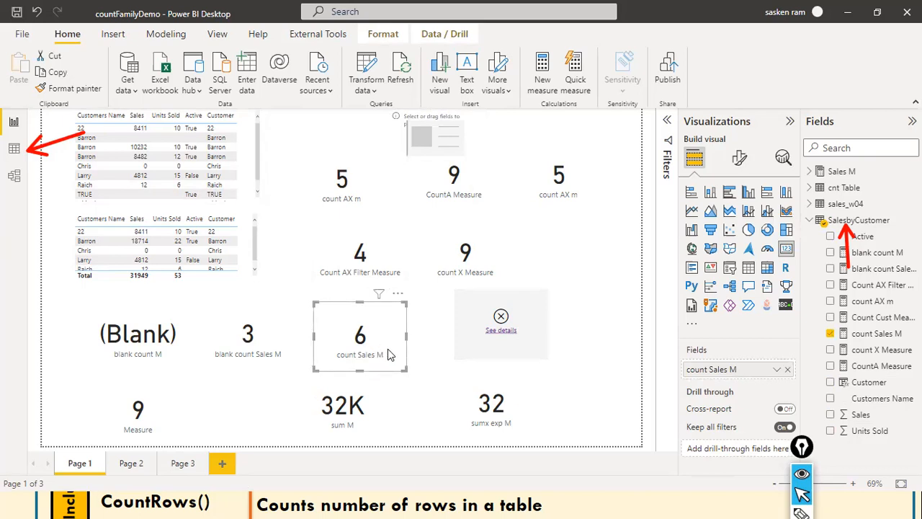
{"action": "mouse_move", "coordinate": [390, 340]}
{"action": "left_mouse_down"}
{"action": "mouse_move", "coordinate": [810, 344]}
{"action": "mouse_move", "coordinate": [806, 220]}
{"action": "left_mouse_up"}
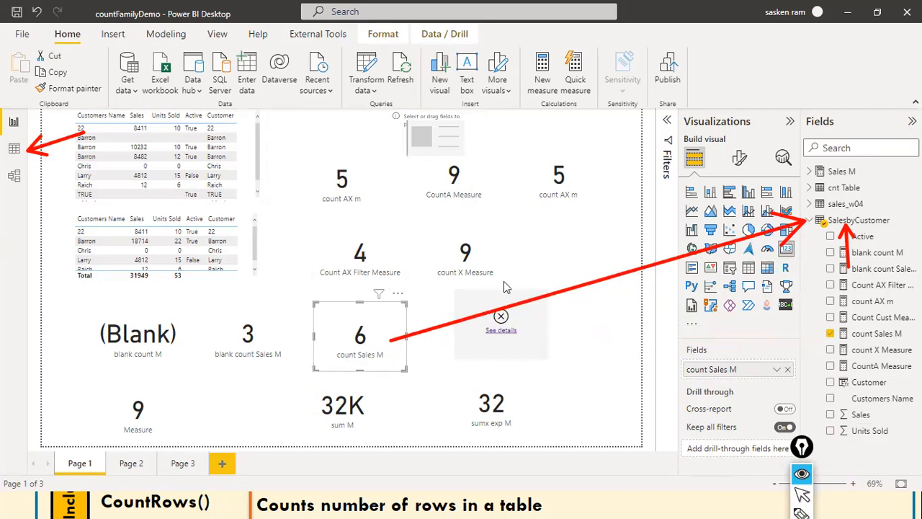
{"action": "mouse_move", "coordinate": [391, 344]}
{"action": "left_mouse_down"}
{"action": "mouse_move", "coordinate": [713, 311]}
{"action": "mouse_move", "coordinate": [823, 339]}
{"action": "left_mouse_up"}
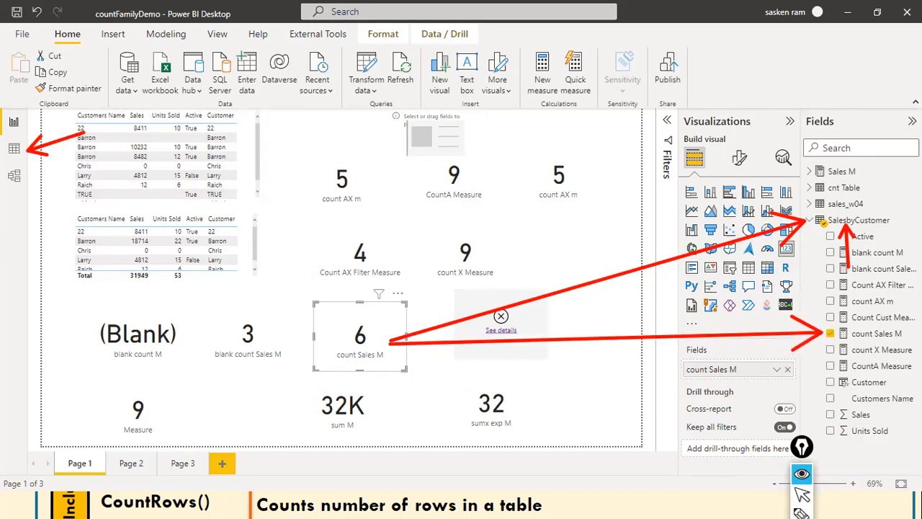
{"action": "key", "text": "ctrl+shift+2"}
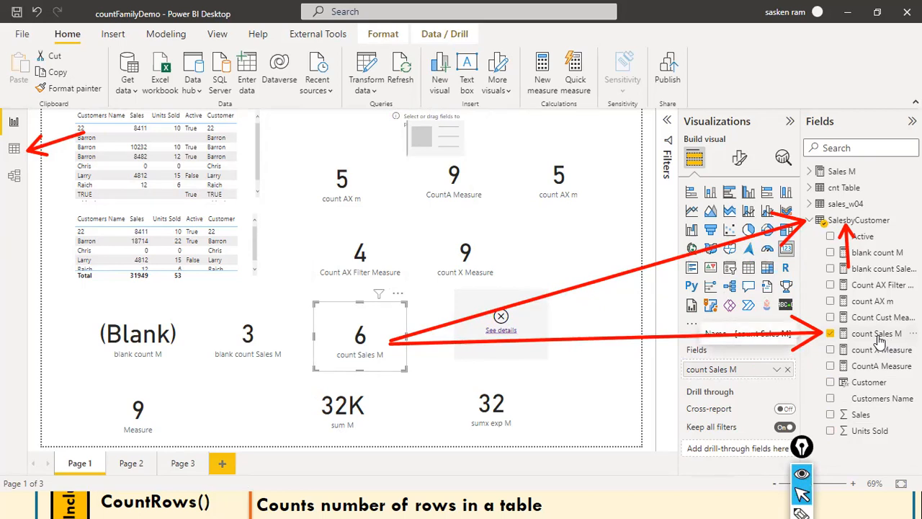
{"action": "left_click", "coordinate": [877, 335]}
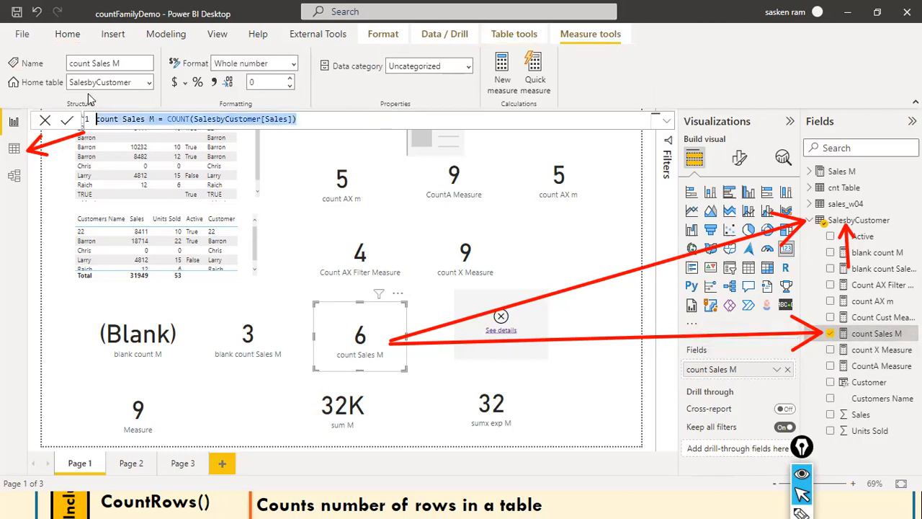
{"action": "left_click", "coordinate": [228, 119]}
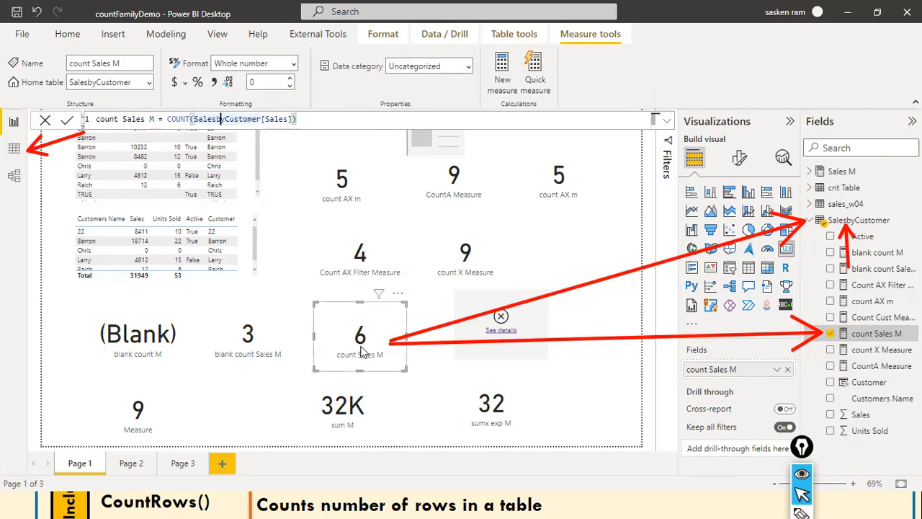
Step: Add a new report page and place an empty table visual near the upper-left corner of its canvas
{"action": "left_click", "coordinate": [214, 472]}
{"action": "key", "text": "ctrl+m"}
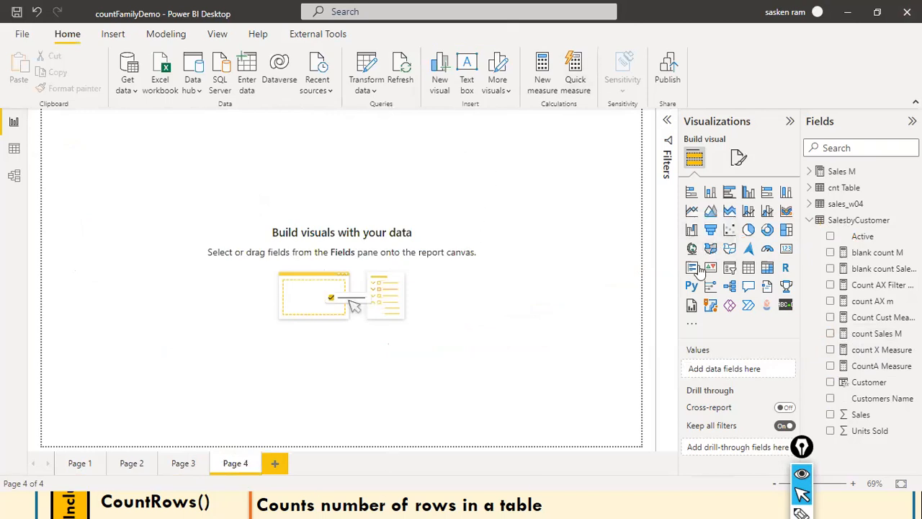
{"action": "left_click_drag", "start_coordinate": [144, 175], "coordinate": [246, 196]}
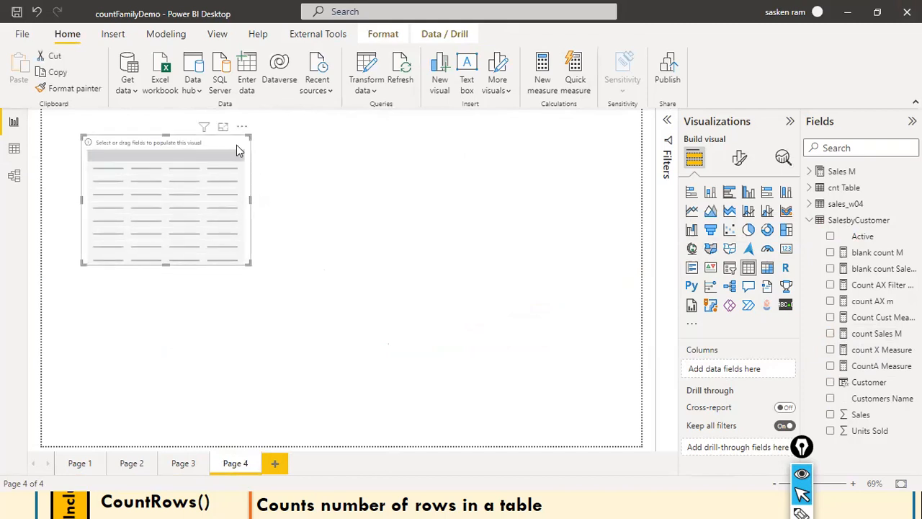
{"action": "left_click_drag", "start_coordinate": [236, 151], "coordinate": [212, 161]}
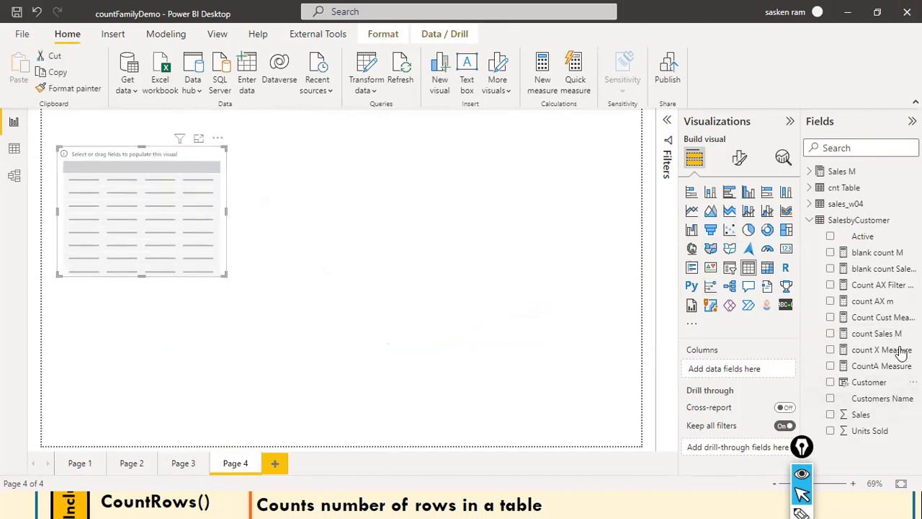
Step: Fill the empty table with SalesbyCustomer's Customers Name, Units Sold, Sales, Active and Customer fields, widening and shortening it around the data
{"action": "left_click", "coordinate": [876, 386]}
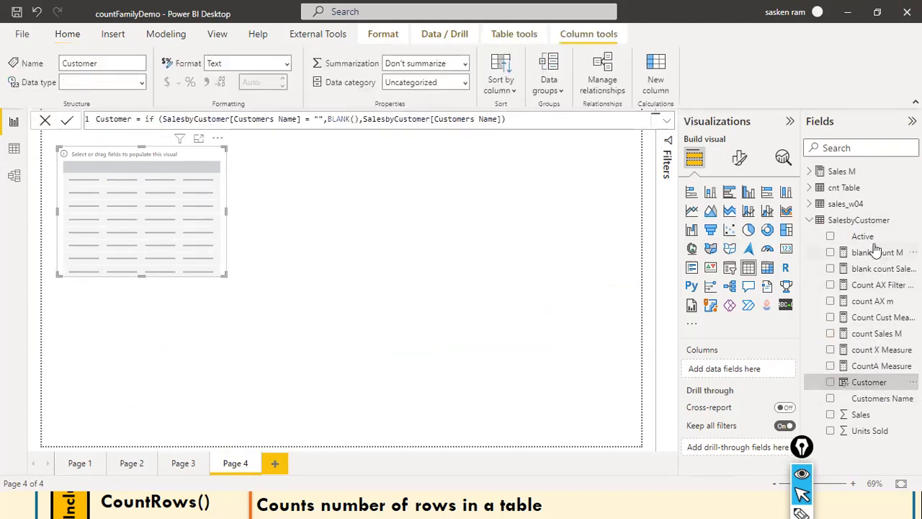
{"action": "left_click", "coordinate": [864, 221]}
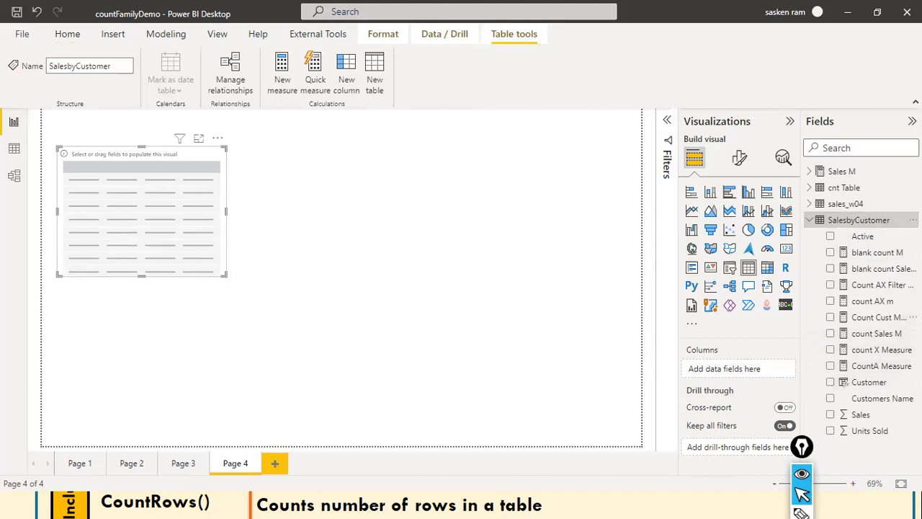
{"action": "left_click_drag", "start_coordinate": [874, 400], "coordinate": [138, 195]}
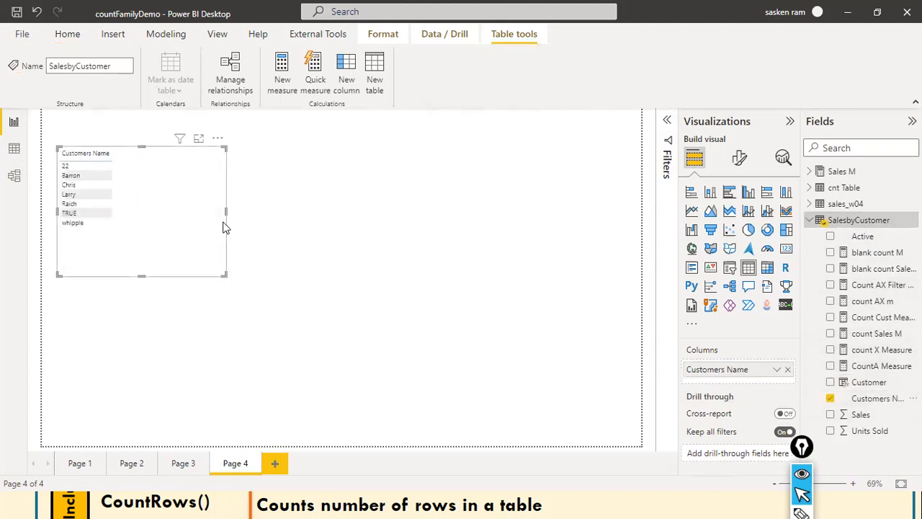
{"action": "left_click_drag", "start_coordinate": [226, 210], "coordinate": [265, 211]}
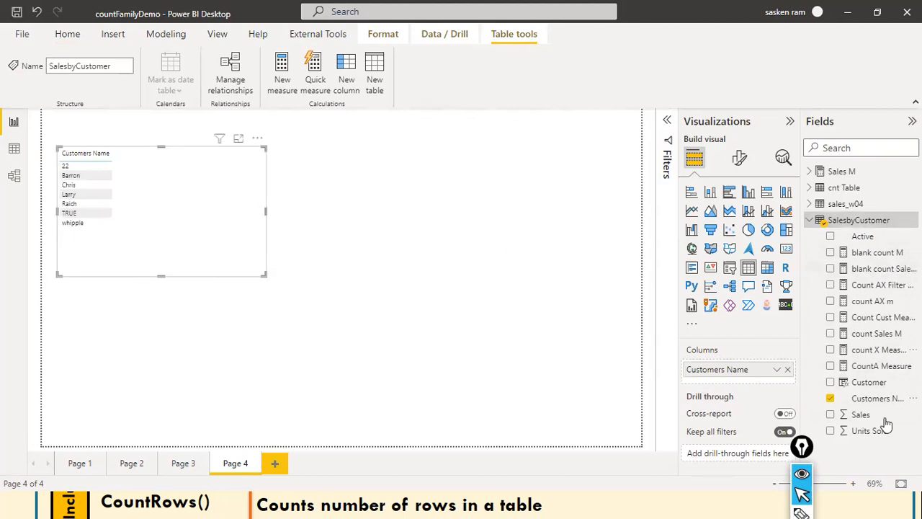
{"action": "left_click_drag", "start_coordinate": [867, 432], "coordinate": [159, 170]}
{"action": "left_click_drag", "start_coordinate": [861, 414], "coordinate": [196, 158]}
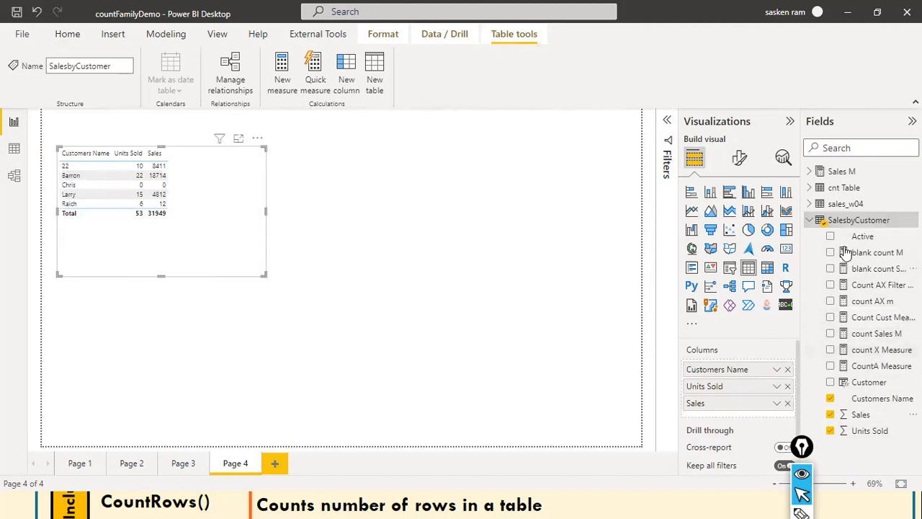
{"action": "left_click_drag", "start_coordinate": [850, 238], "coordinate": [212, 163]}
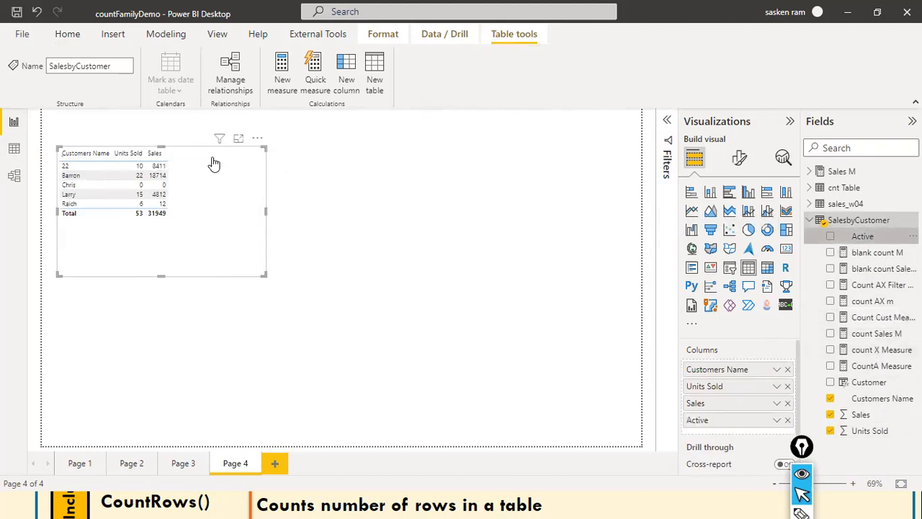
{"action": "left_click_drag", "start_coordinate": [868, 382], "coordinate": [235, 153]}
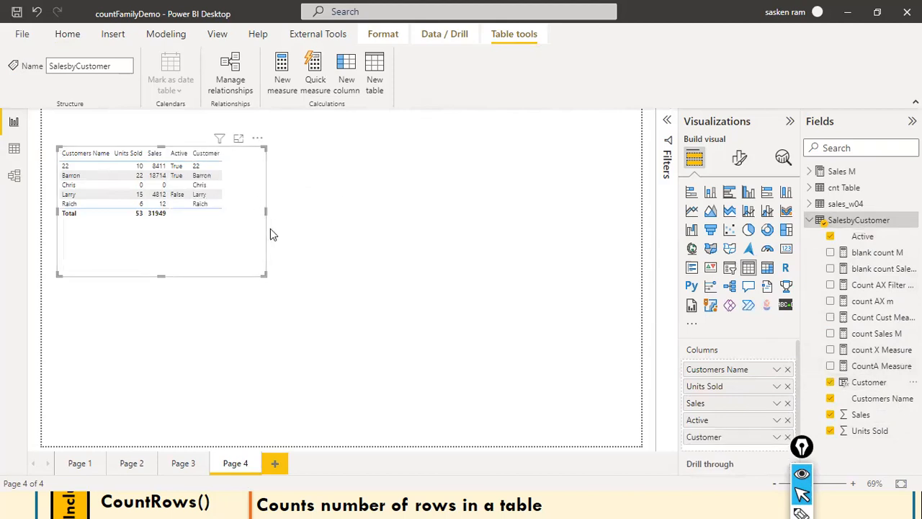
{"action": "left_click_drag", "start_coordinate": [267, 212], "coordinate": [289, 216]}
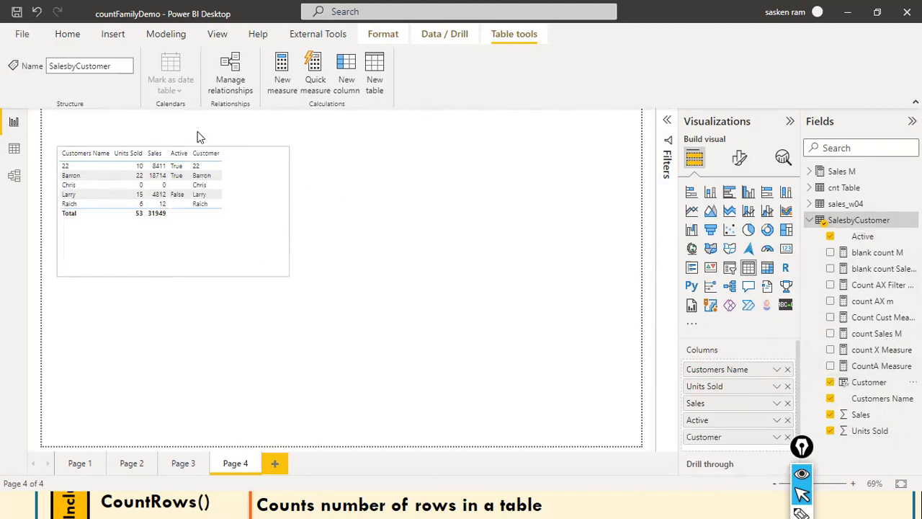
{"action": "left_click_drag", "start_coordinate": [173, 273], "coordinate": [193, 223]}
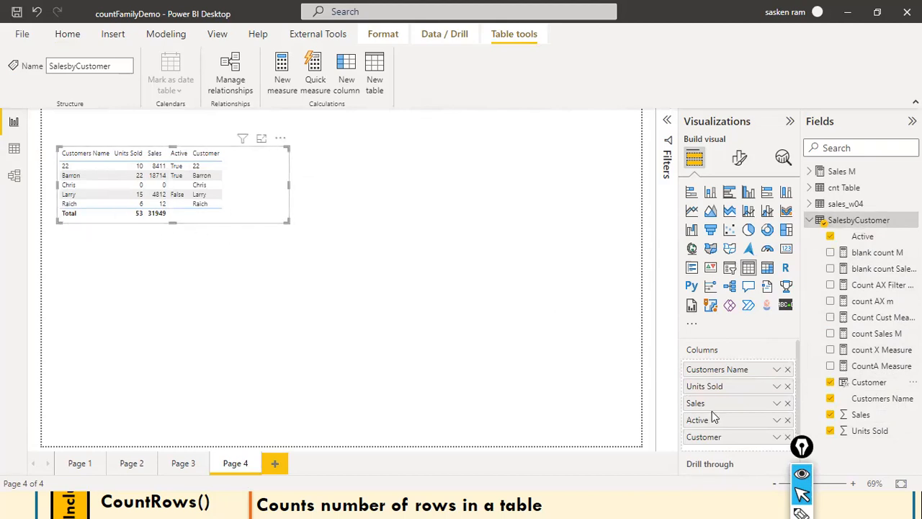
Step: Set the Sales and Units Sold columns of the table to Don't summarize
{"action": "left_click", "coordinate": [778, 404]}
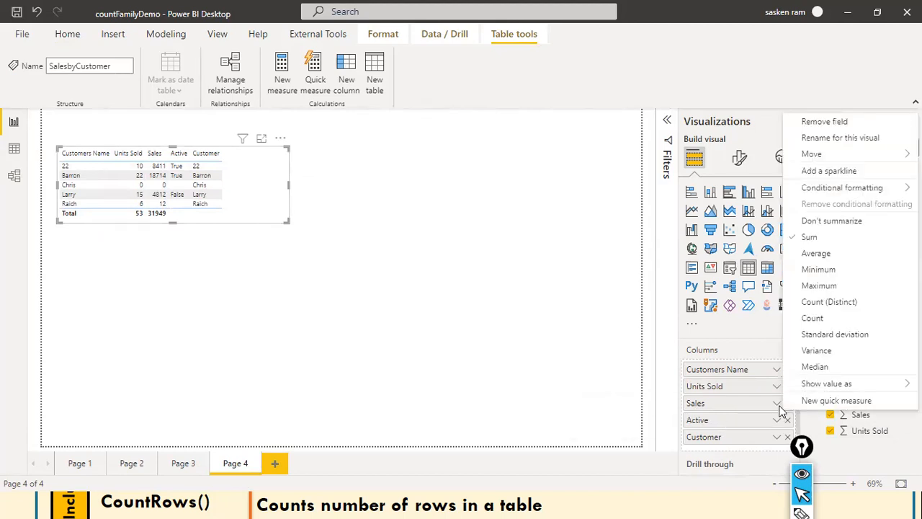
{"action": "left_click", "coordinate": [828, 222]}
{"action": "left_click", "coordinate": [776, 421]}
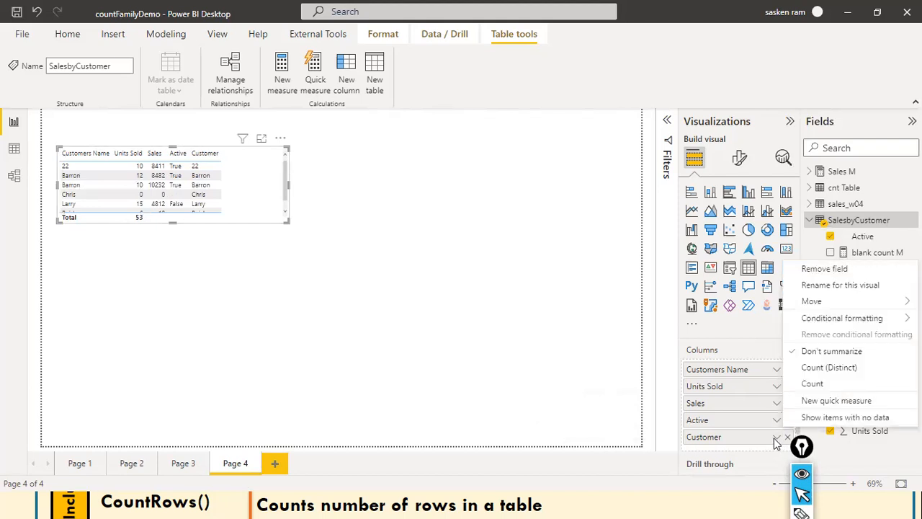
{"action": "left_click", "coordinate": [777, 387]}
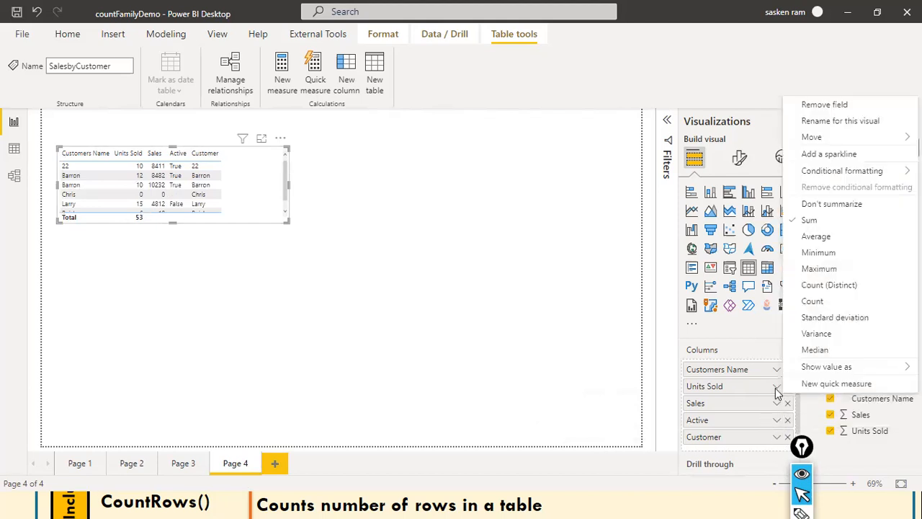
{"action": "left_click", "coordinate": [813, 219]}
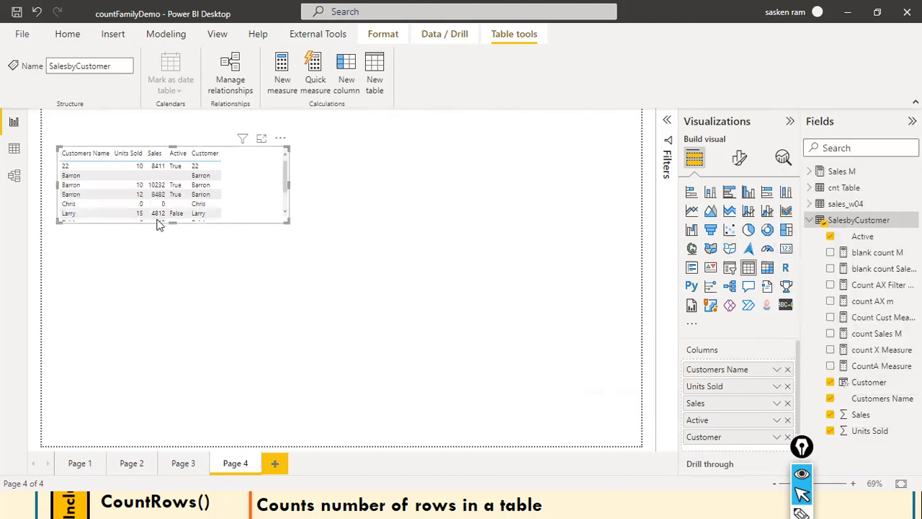
Step: Make the table taller so all its rows fit and move it up on the page
{"action": "left_click_drag", "start_coordinate": [173, 222], "coordinate": [182, 249]}
{"action": "left_click_drag", "start_coordinate": [283, 231], "coordinate": [279, 209]}
{"action": "left_click", "coordinate": [363, 230]}
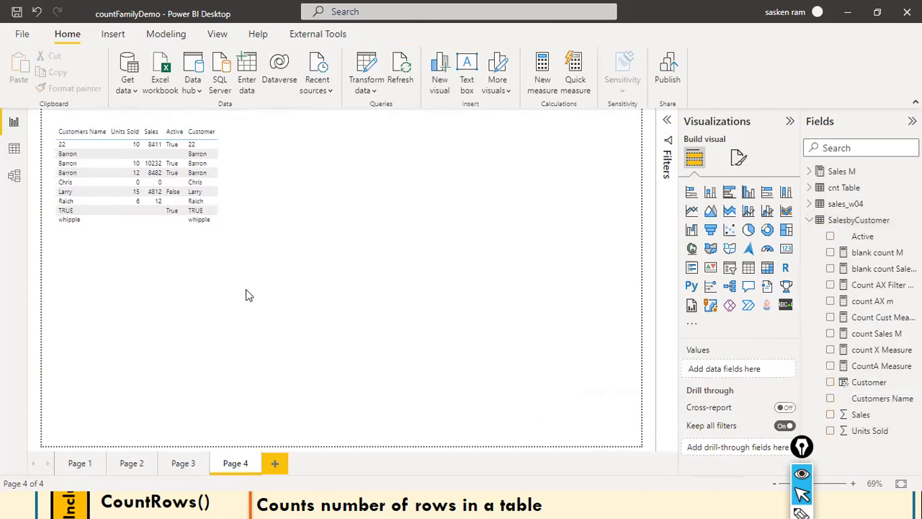
Step: Insert an empty card visual to the right of the table, mark the card visual type with a red box and shrink the card
{"action": "left_click", "coordinate": [788, 252]}
{"action": "left_click_drag", "start_coordinate": [226, 305], "coordinate": [538, 238]}
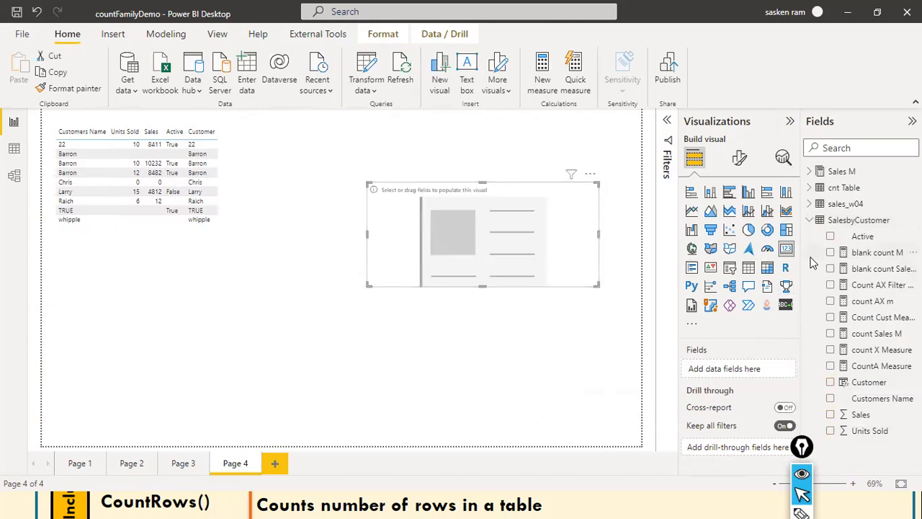
{"action": "mouse_move", "coordinate": [775, 235]}
{"action": "left_mouse_down"}
{"action": "mouse_move", "coordinate": [776, 267]}
{"action": "mouse_move", "coordinate": [803, 268]}
{"action": "left_mouse_up"}
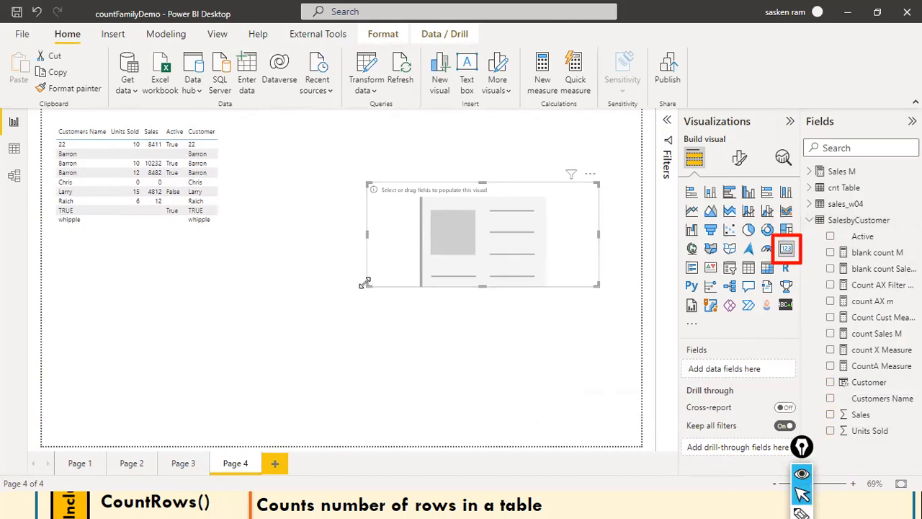
{"action": "left_click_drag", "start_coordinate": [369, 285], "coordinate": [383, 255]}
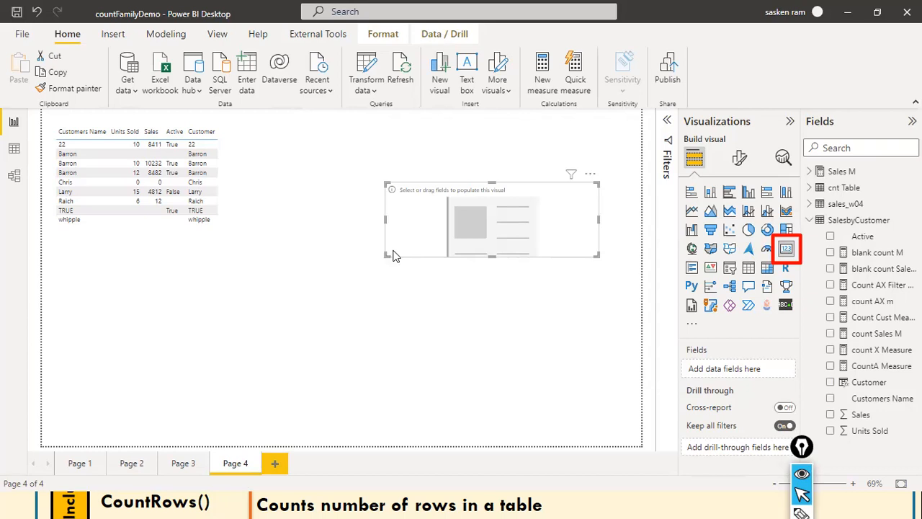
{"action": "left_click", "coordinate": [310, 370]}
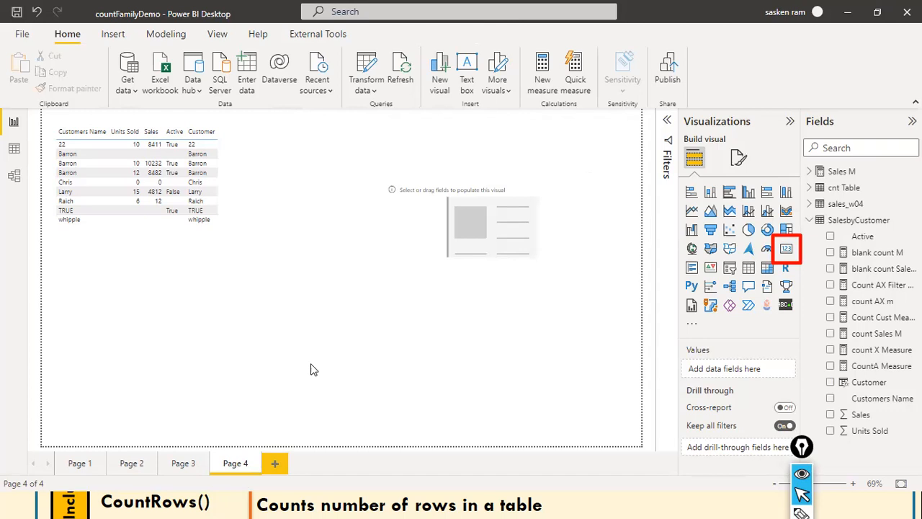
Step: Review the Count() definition on the slide, return to Power BI Desktop and start a new measure named Count Sales M
{"action": "key", "text": "alt+Tab"}
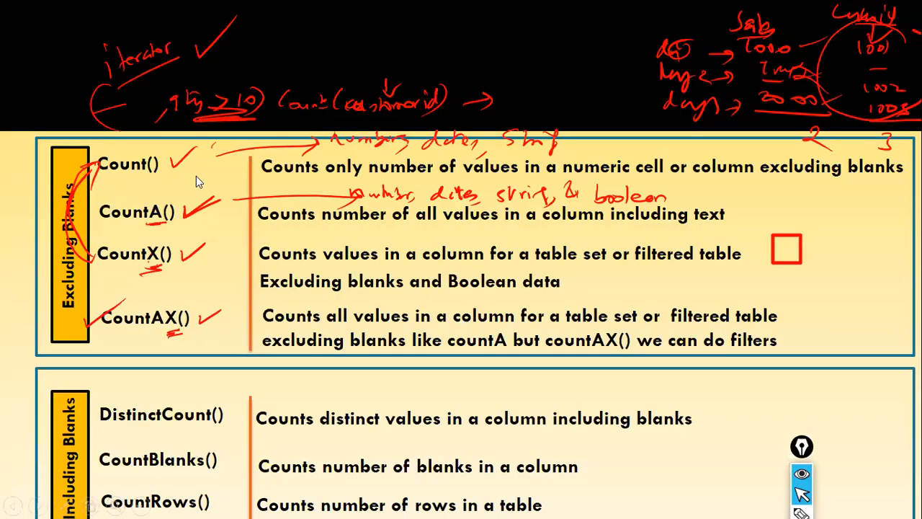
{"action": "key", "text": "alt+Tab"}
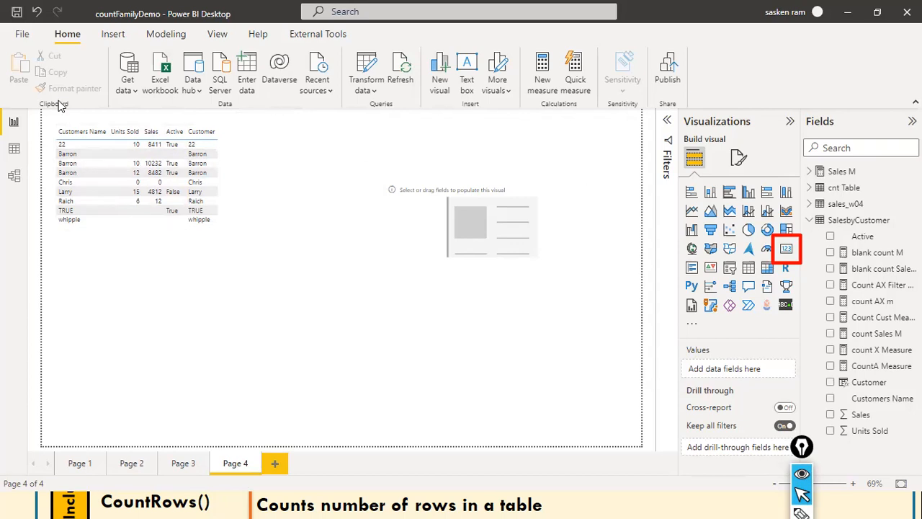
{"action": "left_click", "coordinate": [165, 36]}
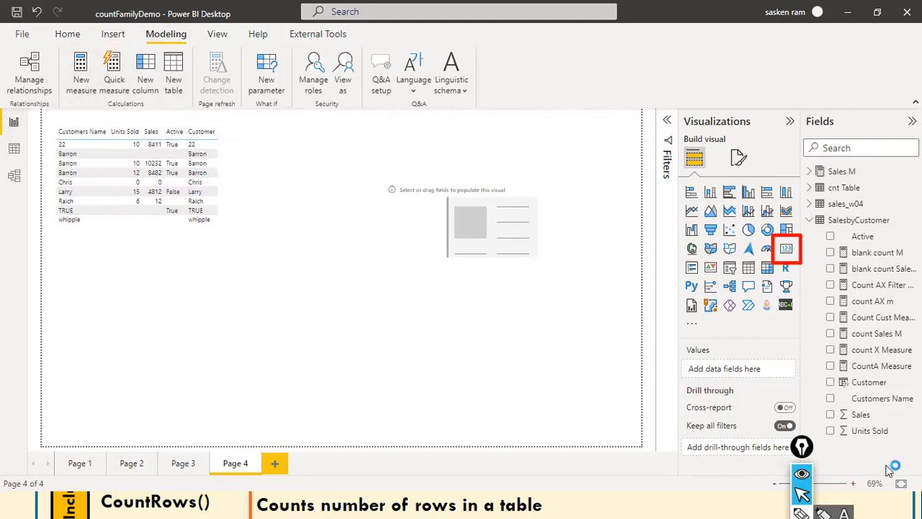
{"action": "left_click", "coordinate": [85, 88]}
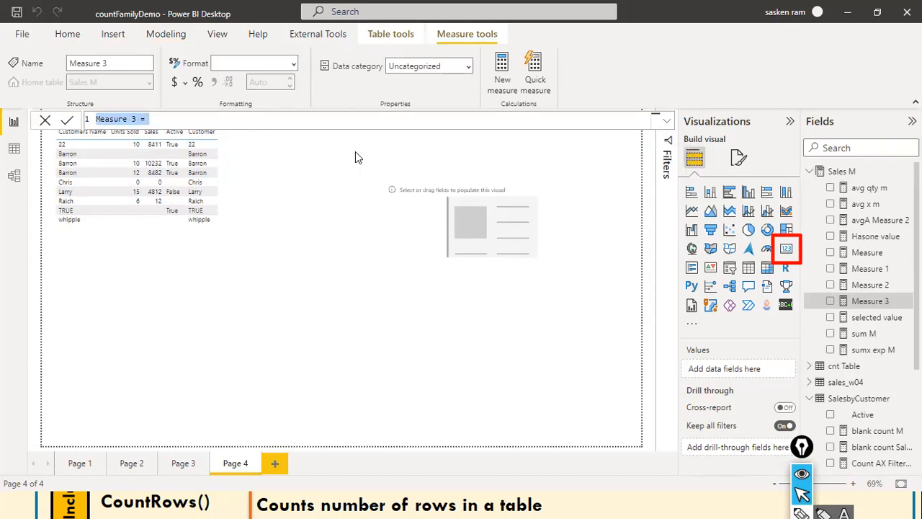
{"action": "type", "text": "Co"}
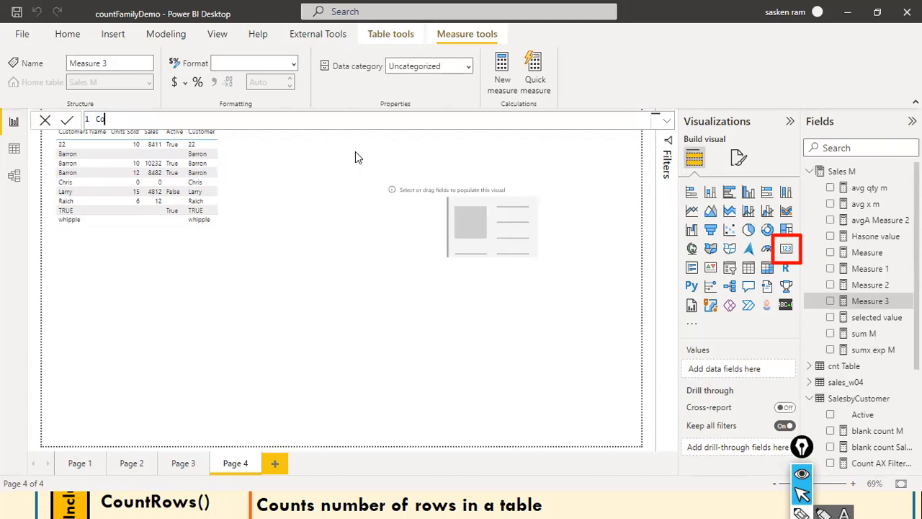
{"action": "type", "text": "unt Sales M"}
{"action": "key", "text": "shift+Left"}
{"action": "key", "text": "Right"}
Step: Write the measure's formula as COUNT( SalesbyCustomer[Sales]) and submit it
{"action": "type", "text": "= Cou"}
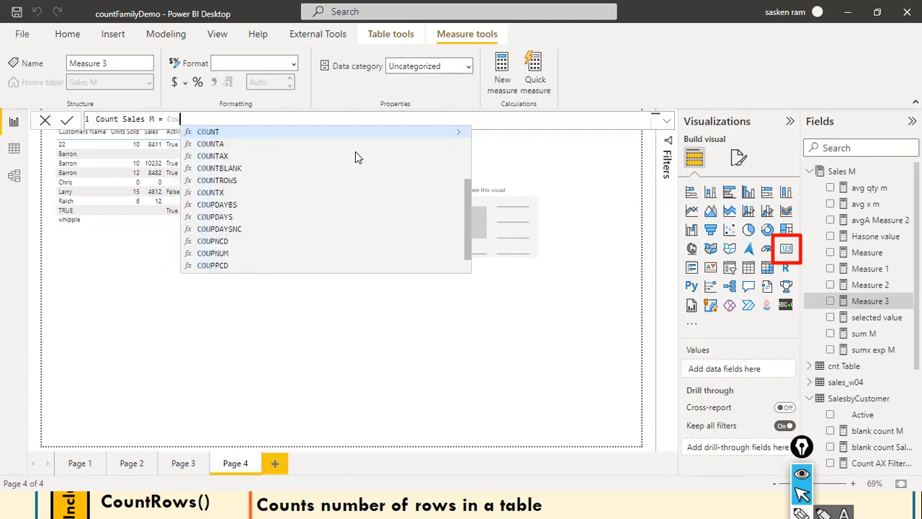
{"action": "type", "text": "nt"}
{"action": "key", "text": "Down"}
{"action": "key", "text": "Up"}
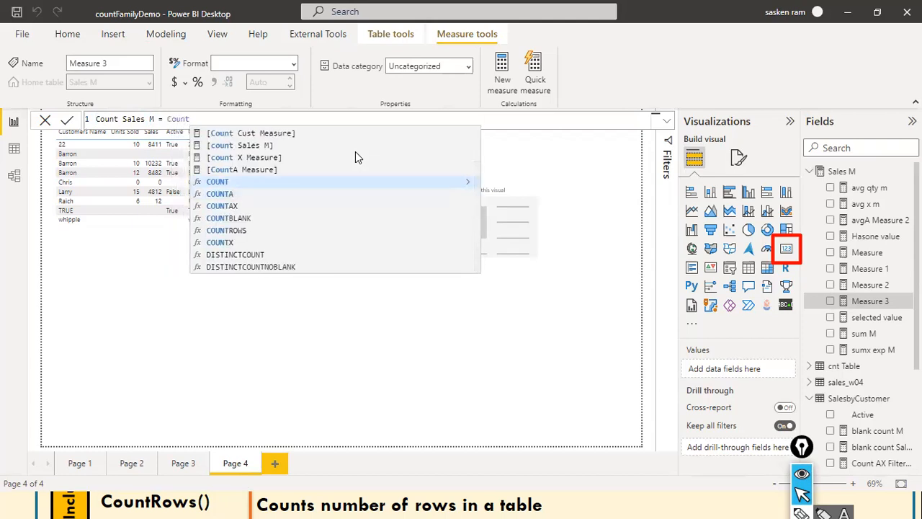
{"action": "key", "text": "Tab"}
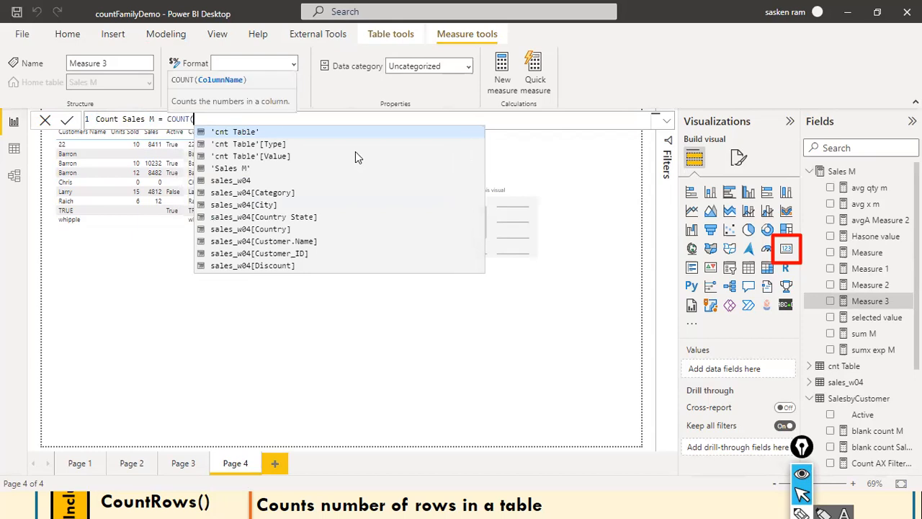
{"action": "type", "text": "salesby"}
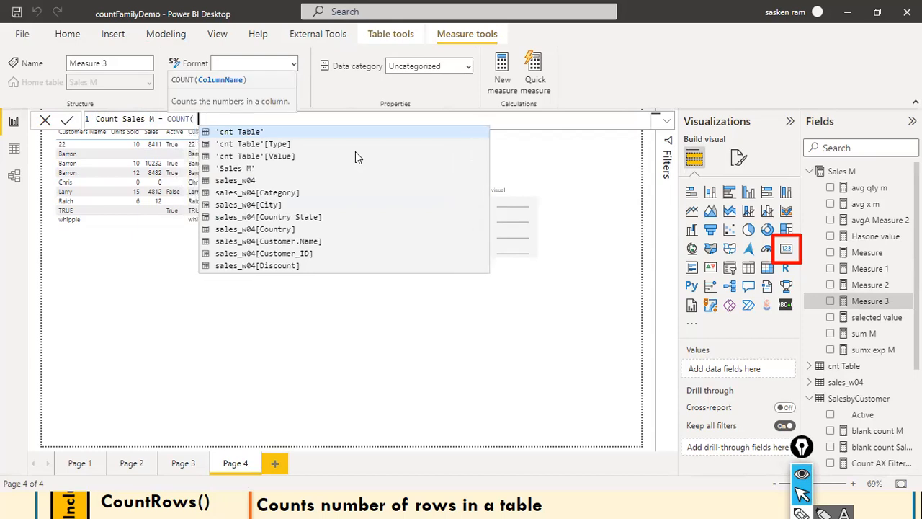
{"action": "key", "text": "Down"}
{"action": "key", "text": "Down"}
{"action": "key", "text": "Down"}
{"action": "key", "text": "Down"}
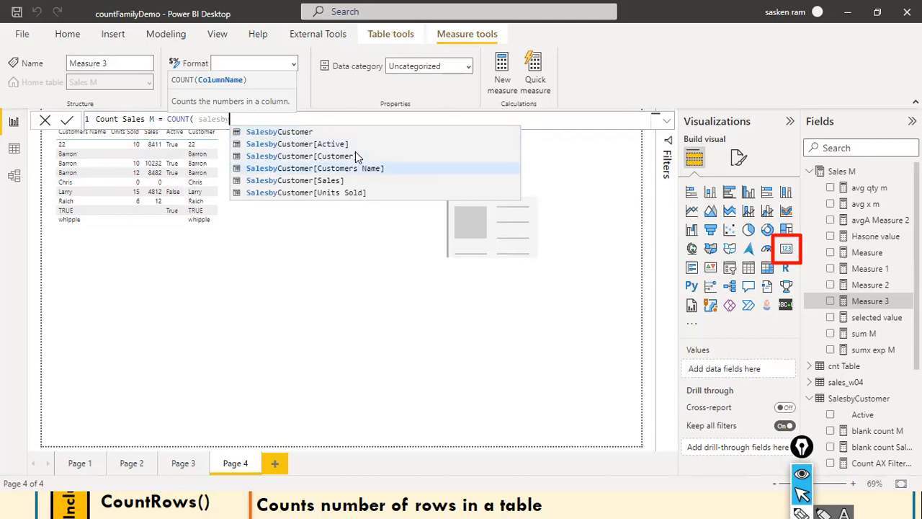
{"action": "key", "text": "Tab"}
{"action": "type", "text": ")"}
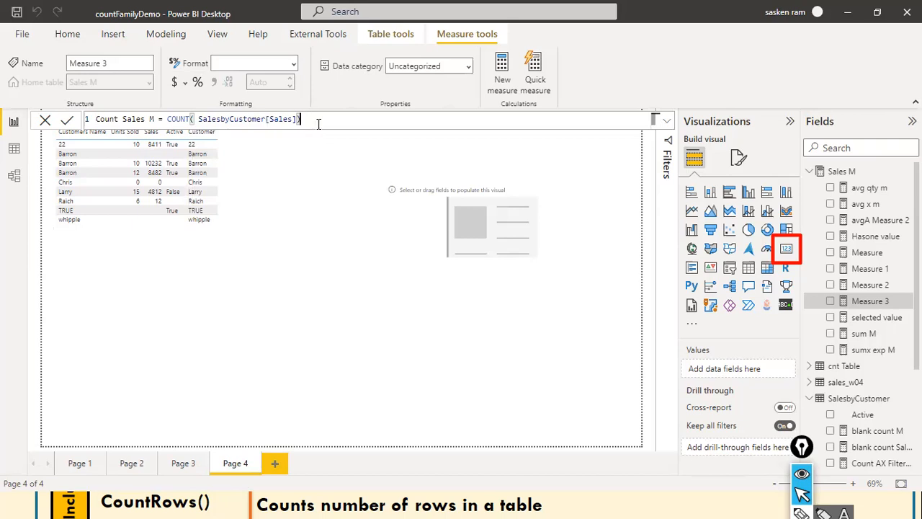
{"action": "key", "text": "Return"}
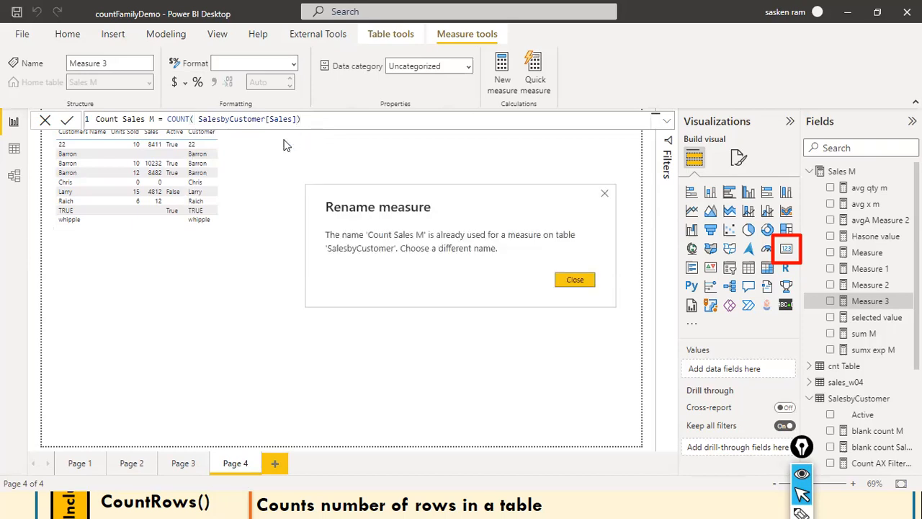
Step: Dismiss the duplicate-name message, rename the measure Count Sales1 M in its formula and commit it
{"action": "left_click", "coordinate": [576, 280]}
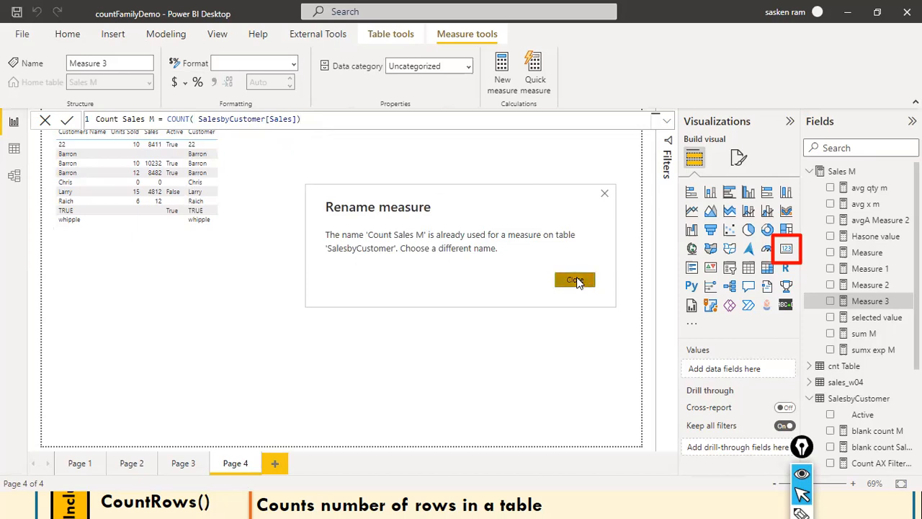
{"action": "left_click", "coordinate": [146, 120]}
{"action": "type", "text": "1"}
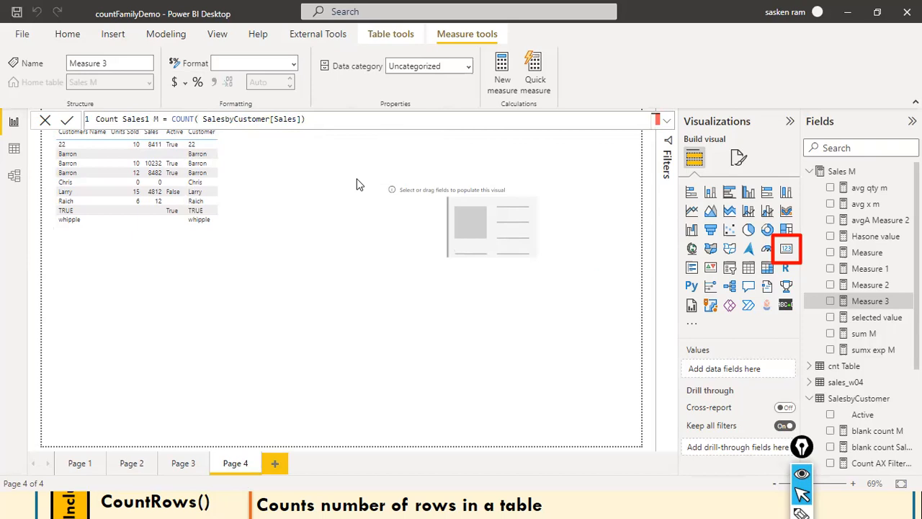
{"action": "key", "text": "Return"}
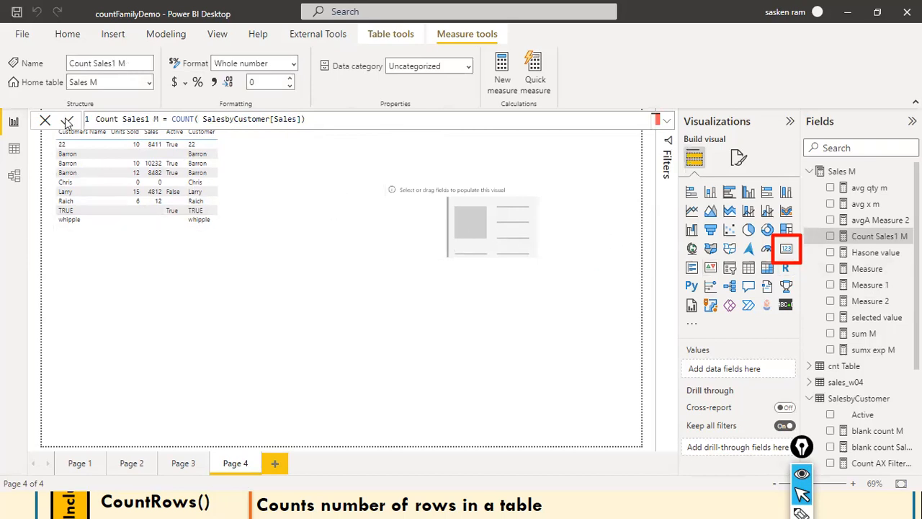
Step: Examine the COUNT function, the Sales column and the SalesbyCustomer table reference in the Count Sales1 M formula
{"action": "left_click", "coordinate": [332, 124]}
{"action": "left_click", "coordinate": [181, 119]}
{"action": "left_click", "coordinate": [292, 119]}
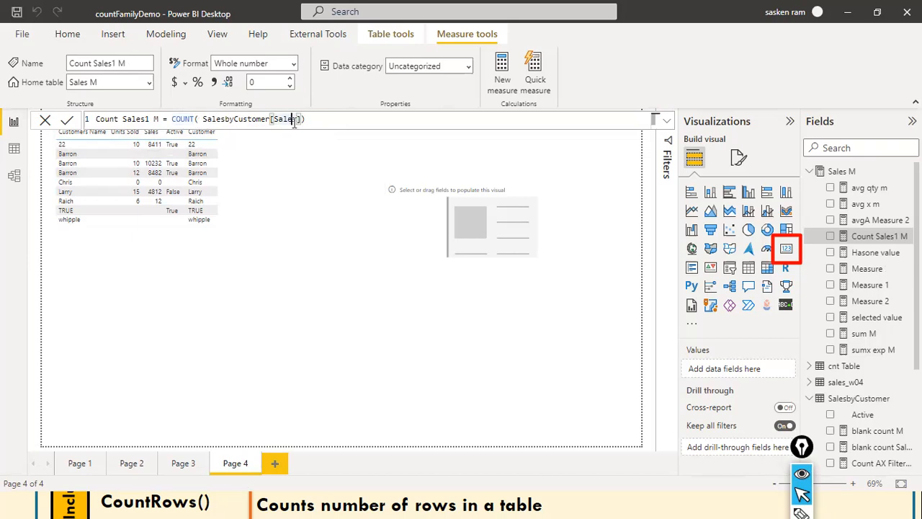
{"action": "double_click", "coordinate": [206, 119]}
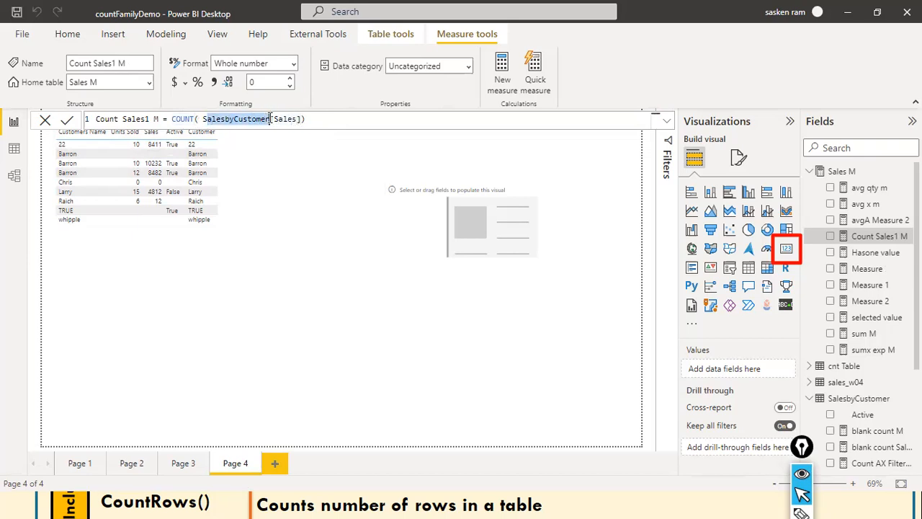
Step: Clear the argument of COUNT in the Count Sales1 M formula and re-enter it as SalesbyCustomer[Sales] with a closing parenthesis
{"action": "left_click", "coordinate": [218, 121]}
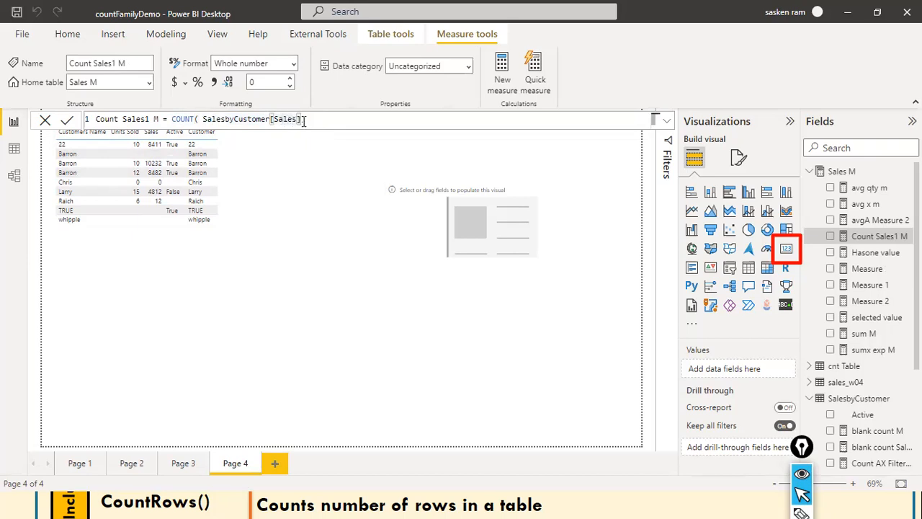
{"action": "left_click_drag", "start_coordinate": [306, 120], "coordinate": [204, 120]}
{"action": "left_click", "coordinate": [204, 121]}
{"action": "key", "text": "shift+End"}
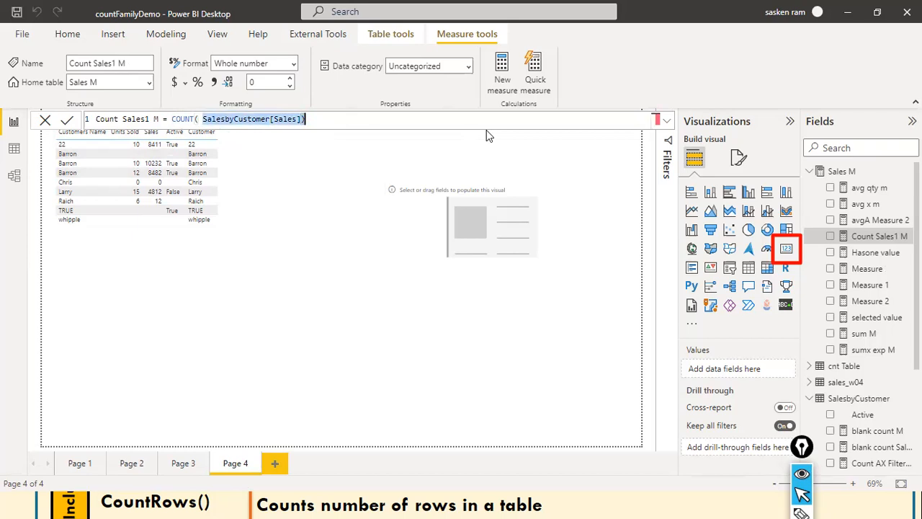
{"action": "key", "text": "Delete"}
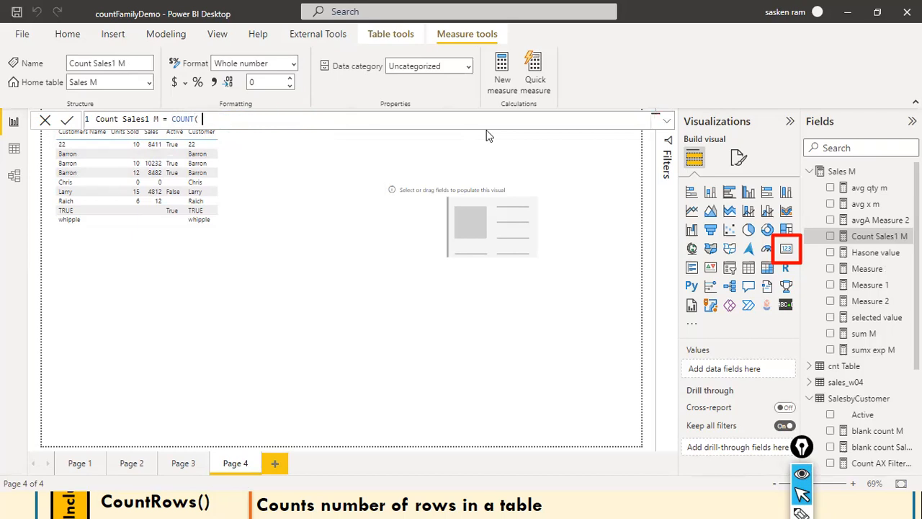
{"action": "type", "text": "Sales"}
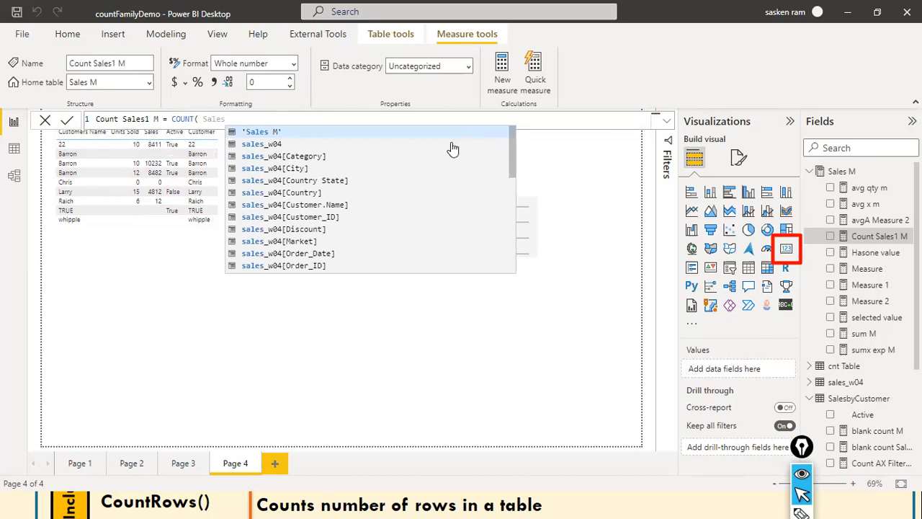
{"action": "scroll", "coordinate": [352, 171], "scroll_direction": "down", "scroll_amount": 1}
{"action": "scroll", "coordinate": [352, 171], "scroll_direction": "down", "scroll_amount": 4}
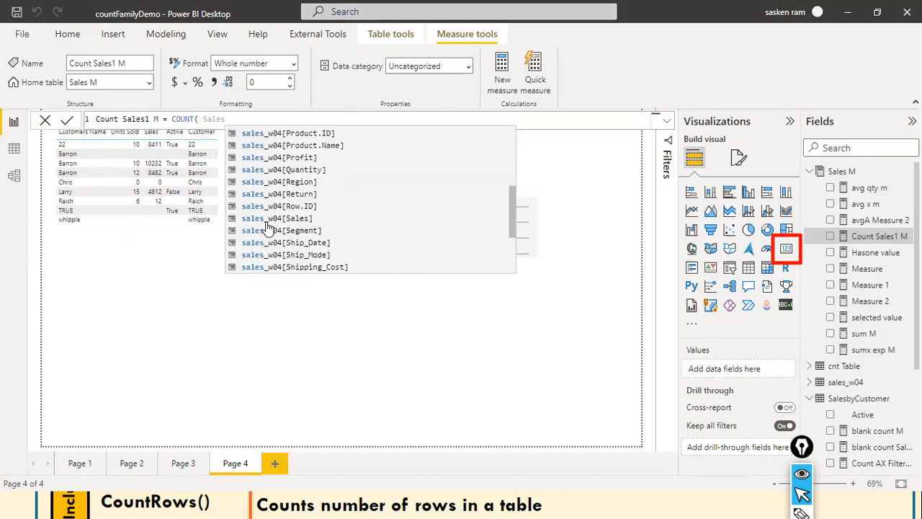
{"action": "scroll", "coordinate": [369, 193], "scroll_direction": "up", "scroll_amount": 3}
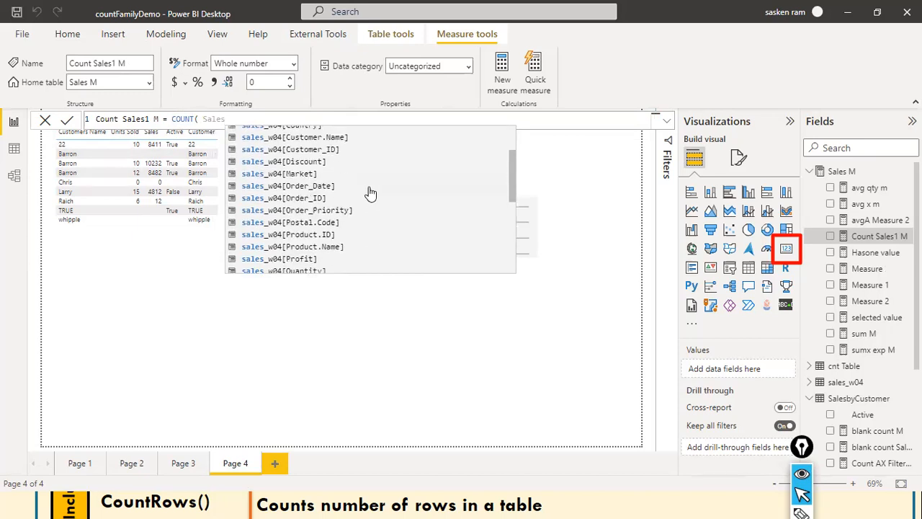
{"action": "scroll", "coordinate": [369, 193], "scroll_direction": "up", "scroll_amount": 2}
{"action": "scroll", "coordinate": [370, 193], "scroll_direction": "down", "scroll_amount": 7}
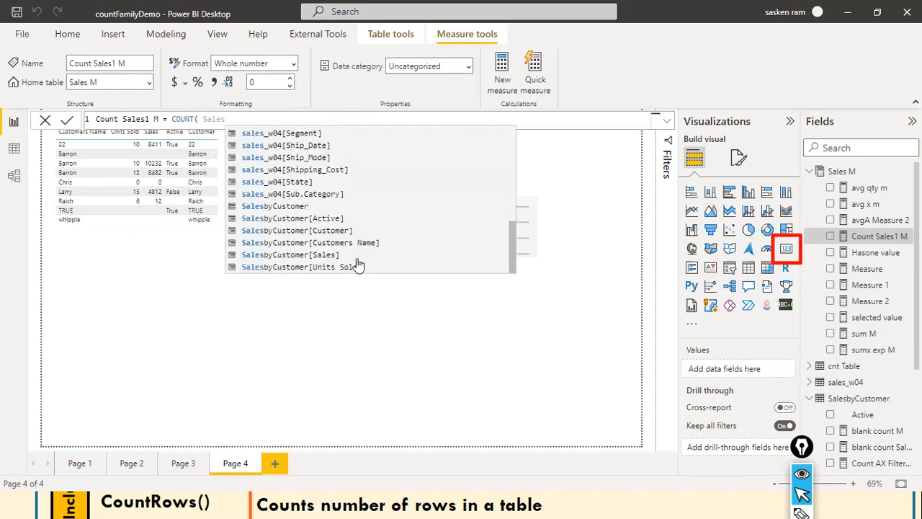
{"action": "left_click", "coordinate": [329, 256]}
{"action": "type", "text": "))"}
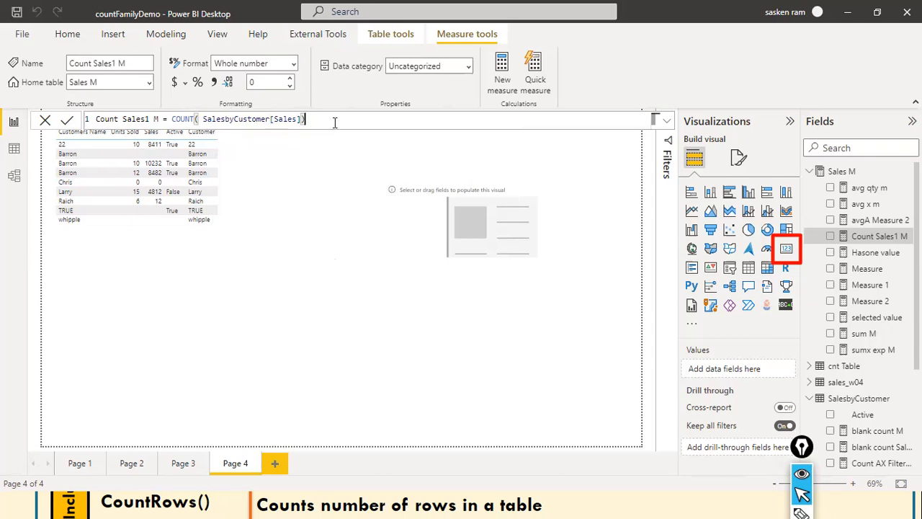
Step: Remove the closing parenthesis of the Count Sales1 M formula, try to commit the formula, and restore the parenthesis
{"action": "left_click", "coordinate": [196, 119]}
{"action": "left_click", "coordinate": [323, 120]}
{"action": "key", "text": "BackSpace"}
{"action": "left_click", "coordinate": [67, 120]}
{"action": "left_click", "coordinate": [326, 123]}
{"action": "type", "text": ")"}
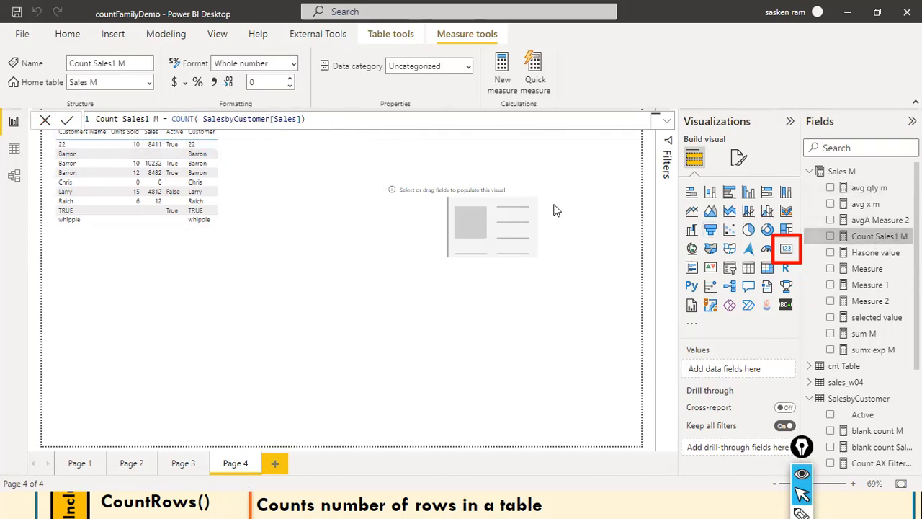
Step: Add the Count Sales1 M measure to the empty card and compare its result with the table's Sales column
{"action": "mouse_move", "coordinate": [140, 130]}
{"action": "left_mouse_down"}
{"action": "mouse_move", "coordinate": [524, 160]}
{"action": "mouse_move", "coordinate": [839, 241]}
{"action": "left_mouse_up"}
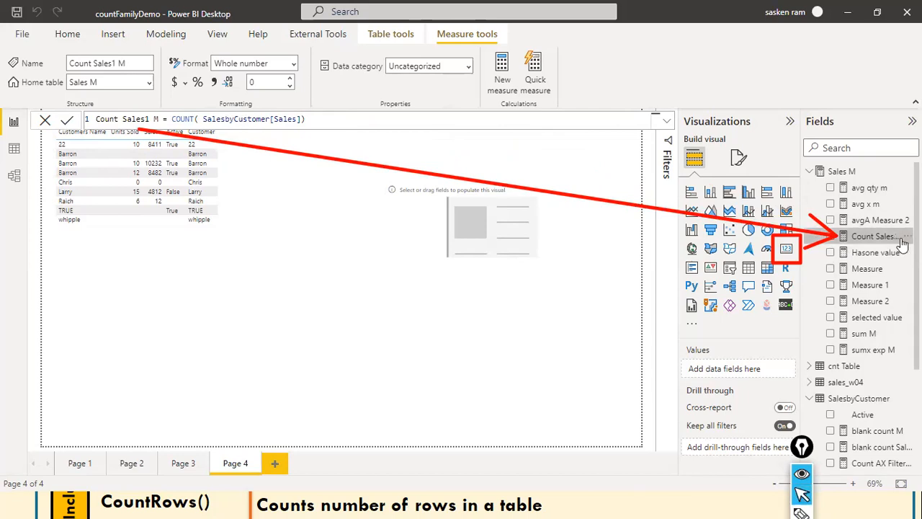
{"action": "left_click_drag", "start_coordinate": [884, 241], "coordinate": [456, 241]}
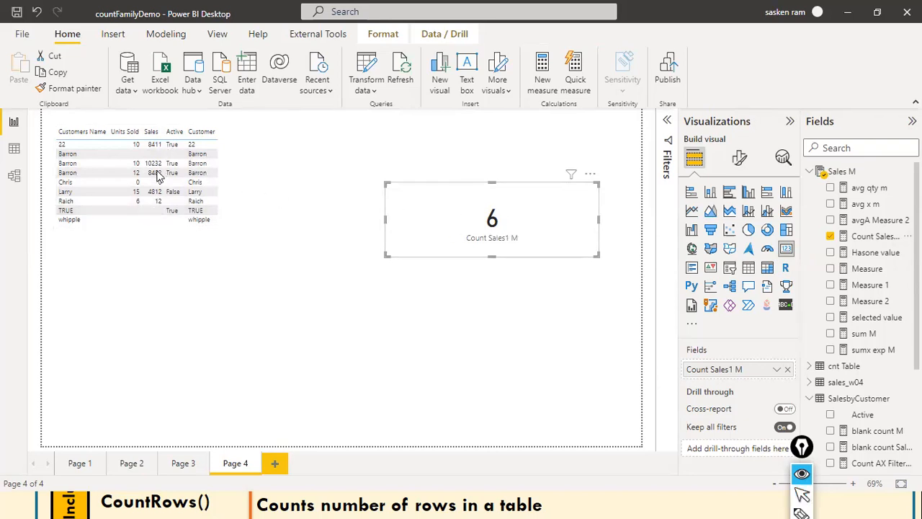
{"action": "mouse_move", "coordinate": [153, 134]}
{"action": "left_mouse_down"}
{"action": "mouse_move", "coordinate": [347, 141]}
{"action": "mouse_move", "coordinate": [489, 216]}
{"action": "left_mouse_up"}
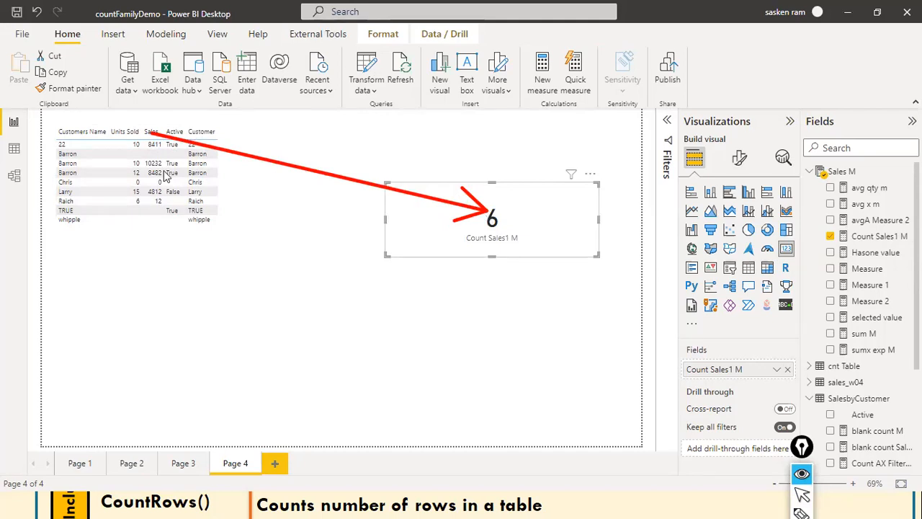
{"action": "left_click", "coordinate": [151, 284]}
{"action": "left_click_drag", "start_coordinate": [151, 284], "coordinate": [154, 227]}
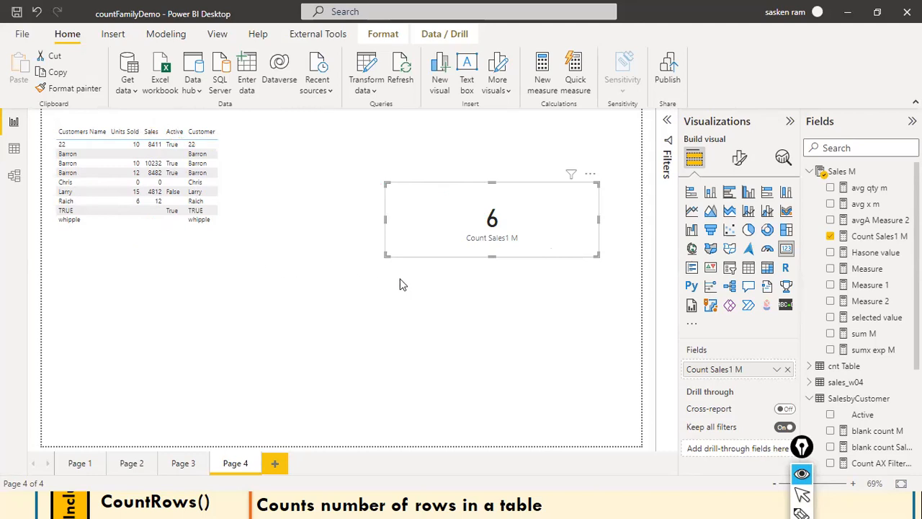
{"action": "key", "text": "ctrl+shift+2"}
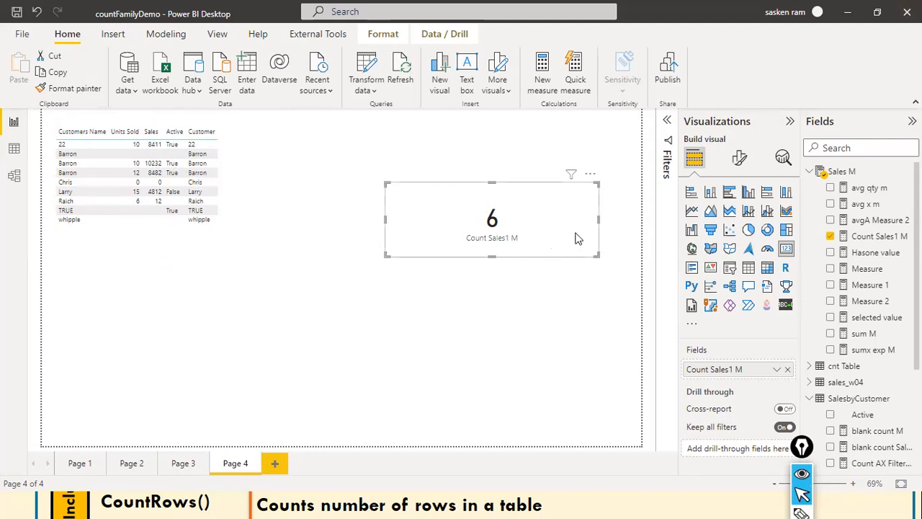
Step: Shrink the Count Sales1 M card and move it up beside the table
{"action": "left_click_drag", "start_coordinate": [597, 223], "coordinate": [522, 216]}
{"action": "left_click_drag", "start_coordinate": [465, 222], "coordinate": [395, 200]}
{"action": "left_click_drag", "start_coordinate": [341, 208], "coordinate": [342, 185]}
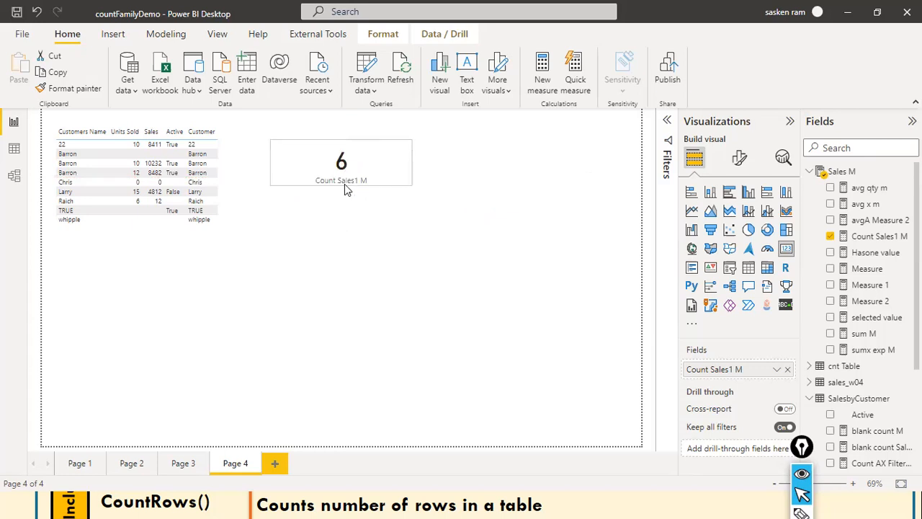
{"action": "left_click", "coordinate": [394, 208]}
{"action": "left_click", "coordinate": [414, 169]}
{"action": "left_click", "coordinate": [413, 172]}
{"action": "left_click_drag", "start_coordinate": [413, 171], "coordinate": [391, 165]}
{"action": "left_click", "coordinate": [409, 216]}
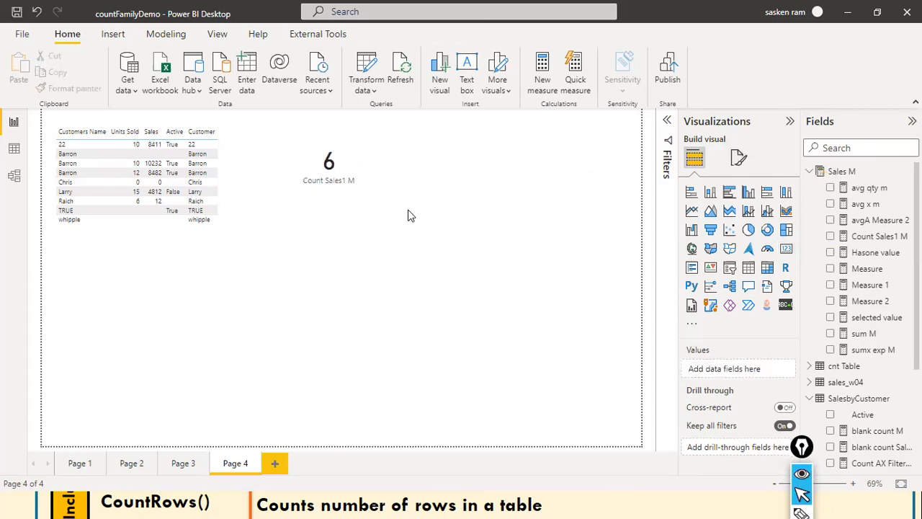
Step: Check the CountA() definition on the slide, return to Power BI Desktop and place a copy of the Count Sales1 M card beside the original
{"action": "key", "text": "alt+Tab"}
{"action": "key", "text": "alt+Tab"}
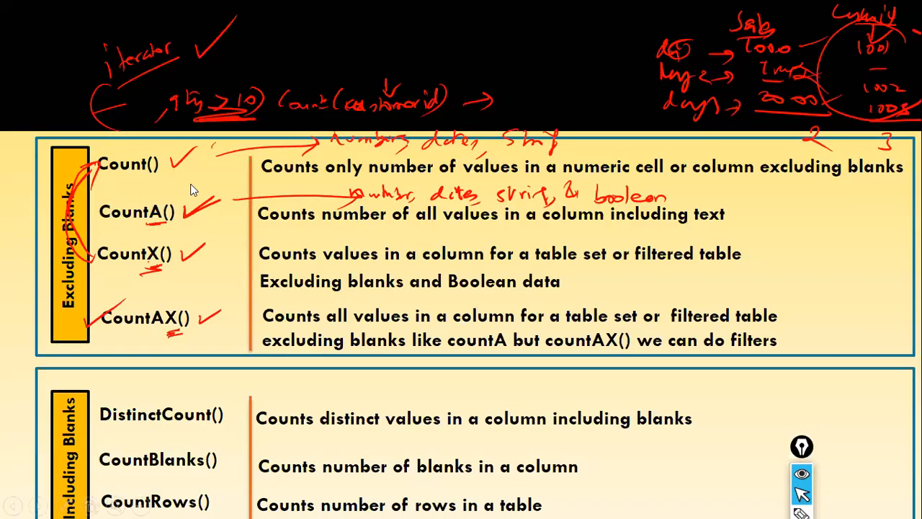
{"action": "key", "text": "alt+Tab"}
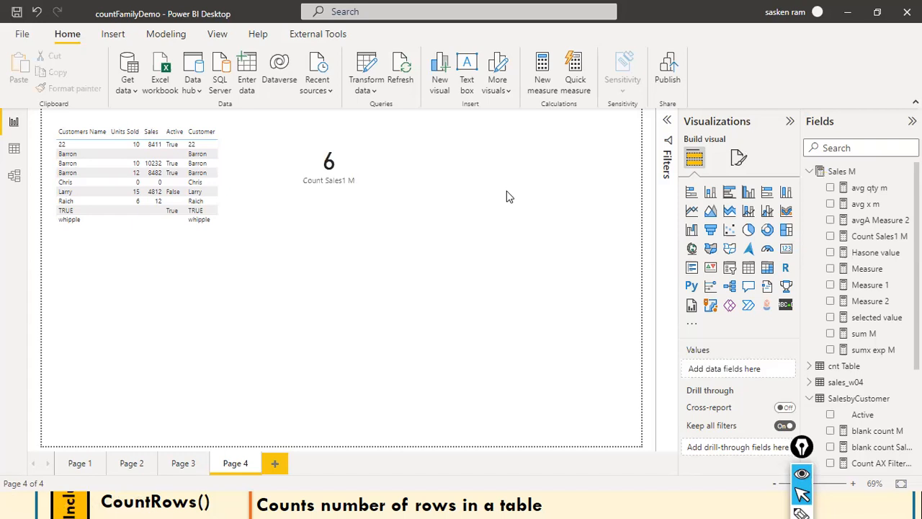
{"action": "left_click", "coordinate": [361, 180]}
{"action": "key", "text": "ctrl+c"}
{"action": "key", "text": "ctrl+v"}
{"action": "left_click_drag", "start_coordinate": [362, 180], "coordinate": [490, 174]}
{"action": "left_click", "coordinate": [406, 236]}
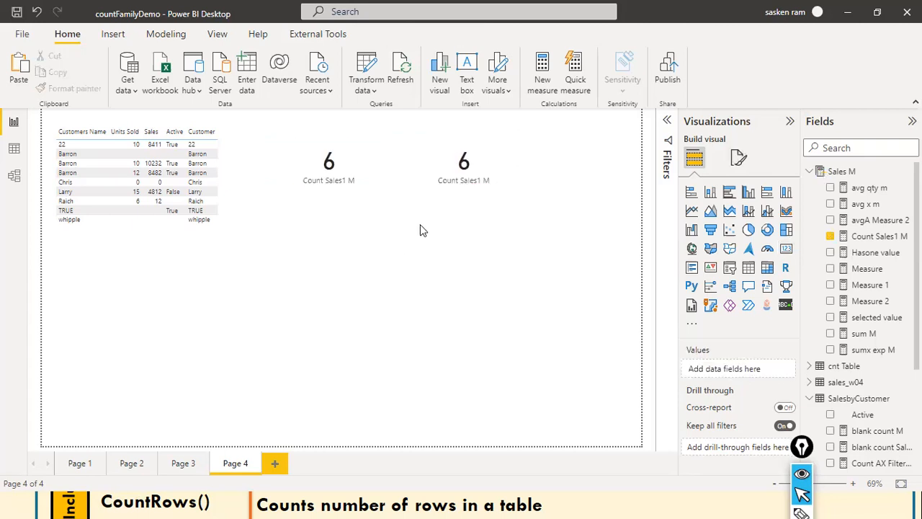
Step: Create a new measure from a copy of the Count Sales1 M formula and change its name to CountA Sales1 M
{"action": "left_click", "coordinate": [463, 145]}
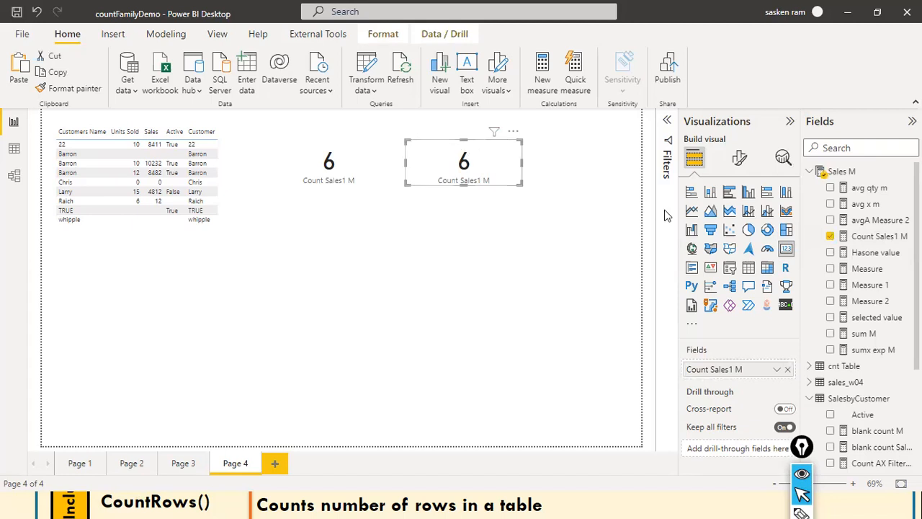
{"action": "left_click", "coordinate": [871, 236]}
{"action": "left_click", "coordinate": [310, 120]}
{"action": "key", "text": "ctrl+a"}
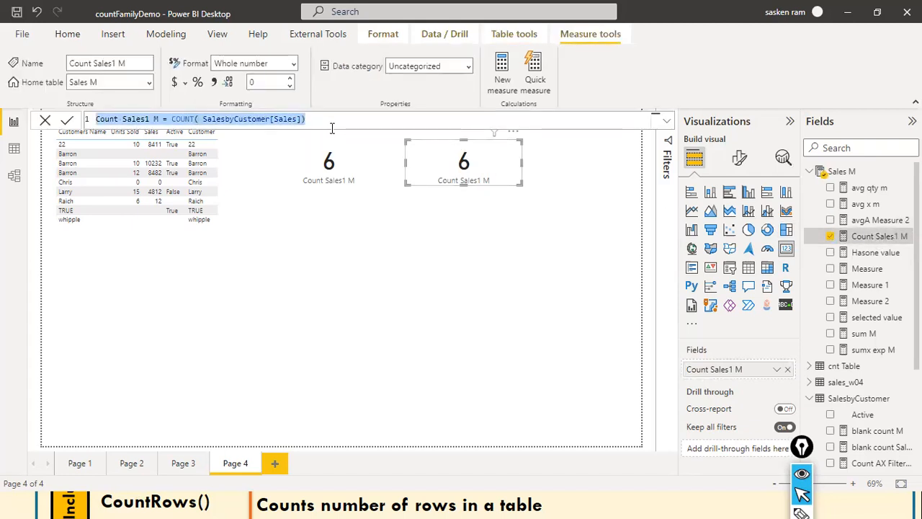
{"action": "left_click", "coordinate": [290, 284]}
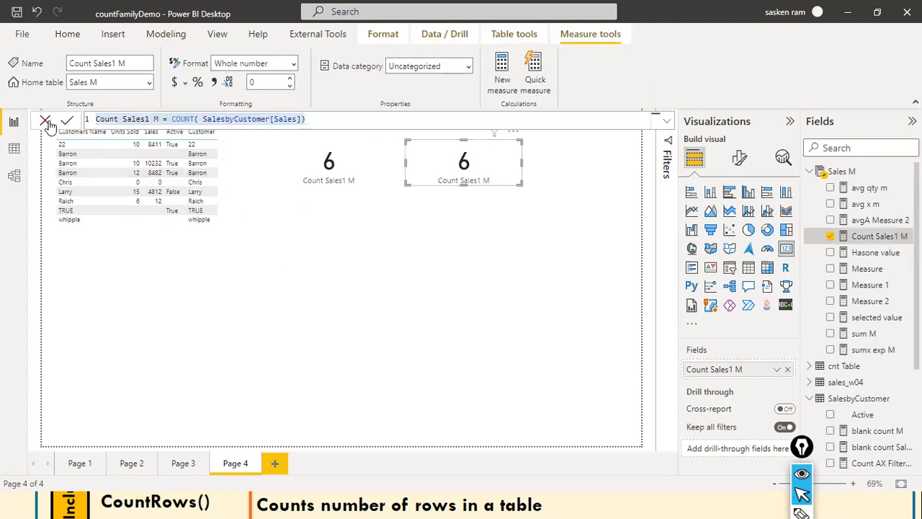
{"action": "left_click", "coordinate": [407, 322]}
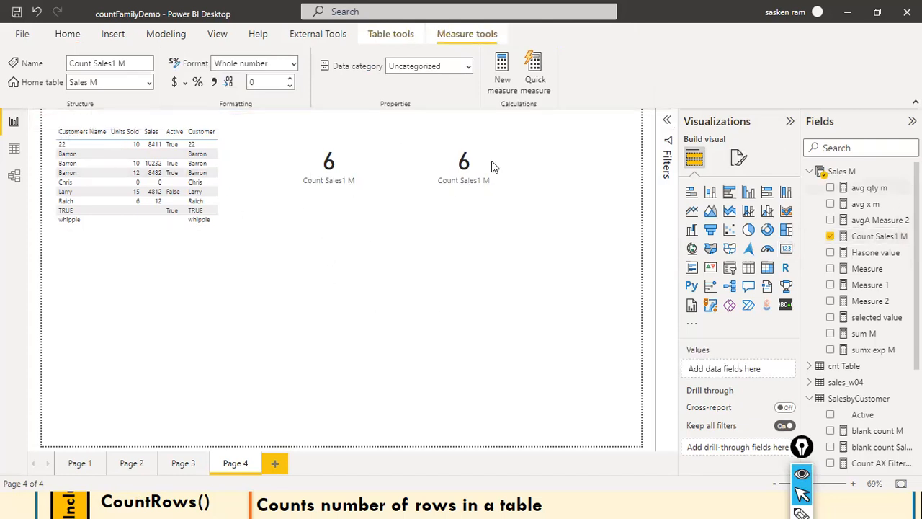
{"action": "left_click", "coordinate": [159, 36]}
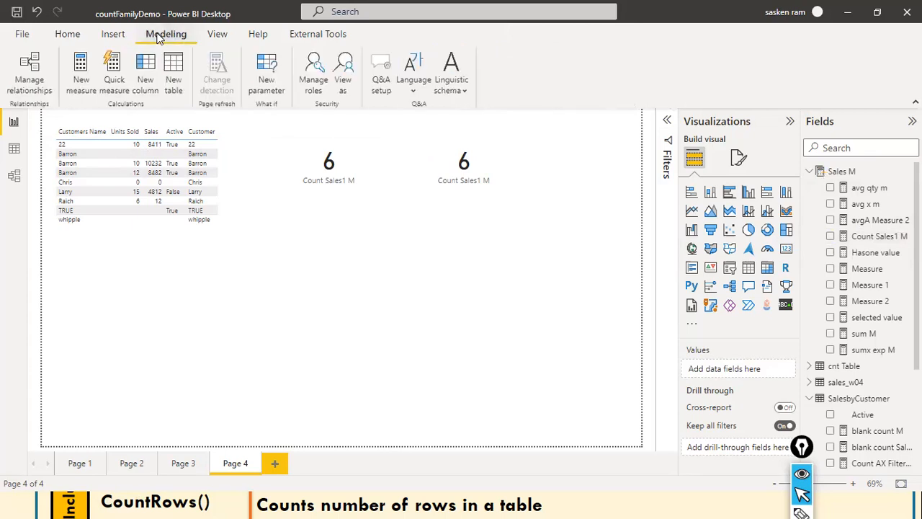
{"action": "left_click", "coordinate": [84, 94]}
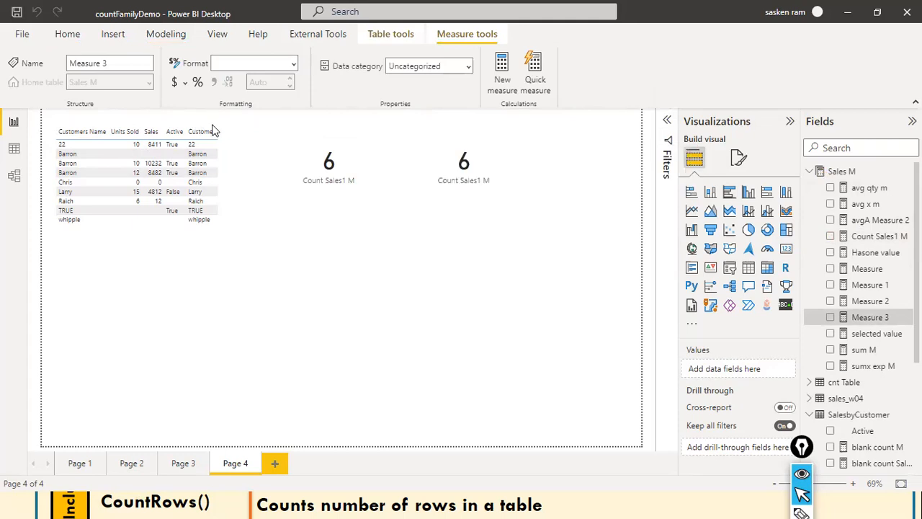
{"action": "key", "text": "ctrl+v"}
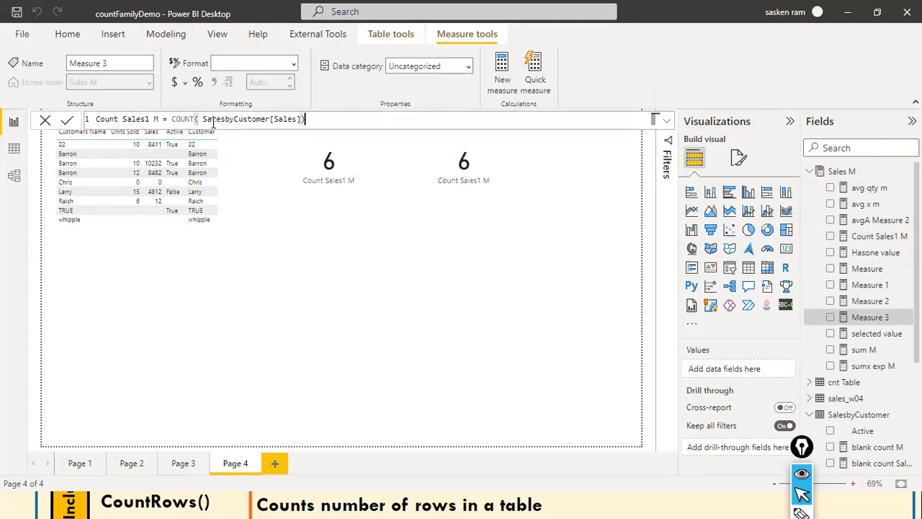
{"action": "left_click", "coordinate": [122, 119]}
{"action": "type", "text": "A"}
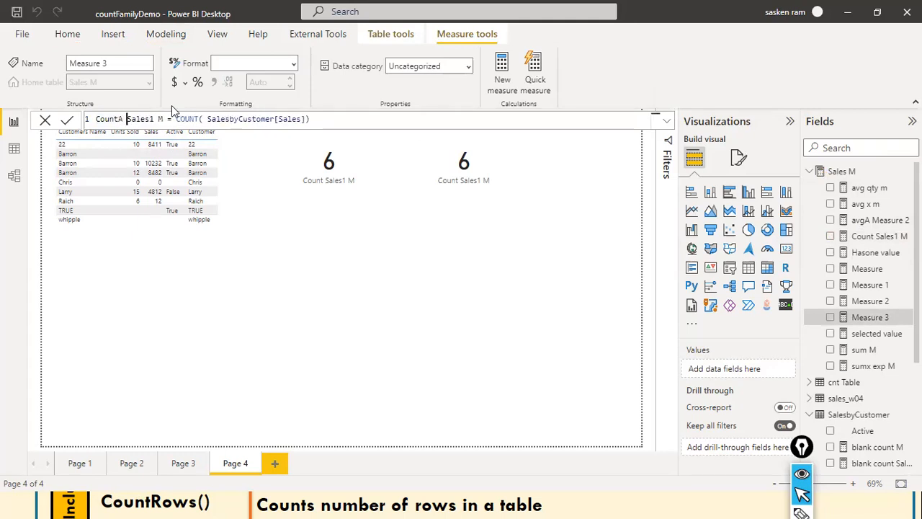
Step: Replace the Sales column in the CountA Sales1 M formula with SalesbyCustomer[Active] and close the parenthesis
{"action": "key", "text": "End"}
{"action": "key", "text": "Left"}
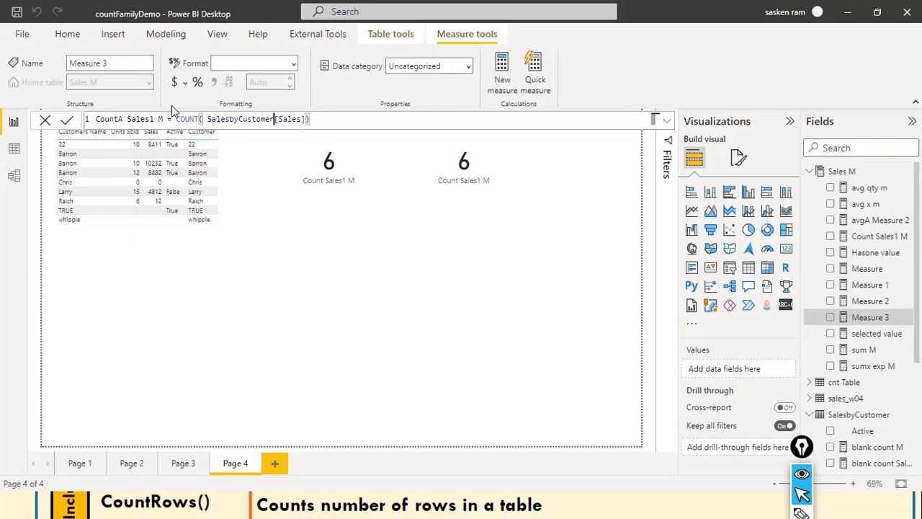
{"action": "key", "text": "ctrl+Left"}
{"action": "key", "text": "ctrl+Left"}
{"action": "key", "text": "End"}
{"action": "key", "text": "BackSpace"}
{"action": "key", "text": "BackSpace"}
{"action": "key", "text": "BackSpace"}
{"action": "key", "text": "BackSpace"}
{"action": "key", "text": "BackSpace"}
{"action": "key", "text": "BackSpace"}
{"action": "key", "text": "BackSpace"}
{"action": "key", "text": "BackSpace"}
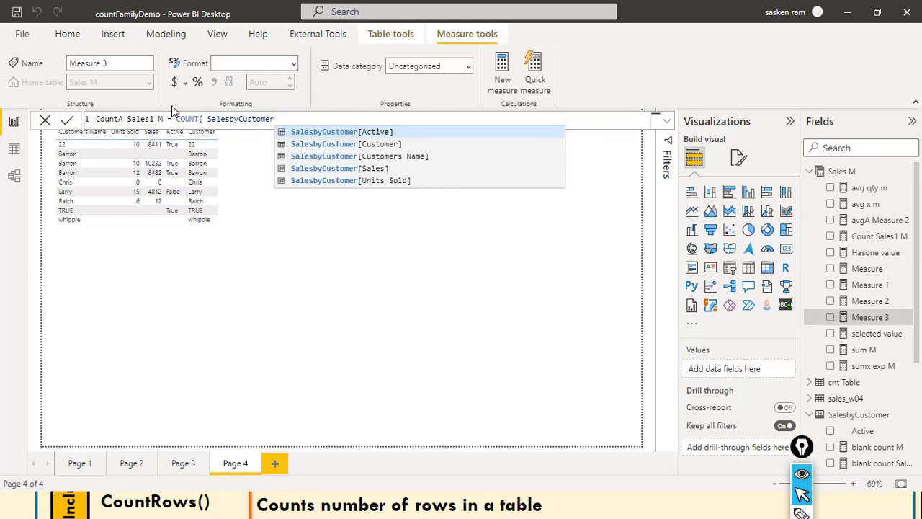
{"action": "type", "text": "["}
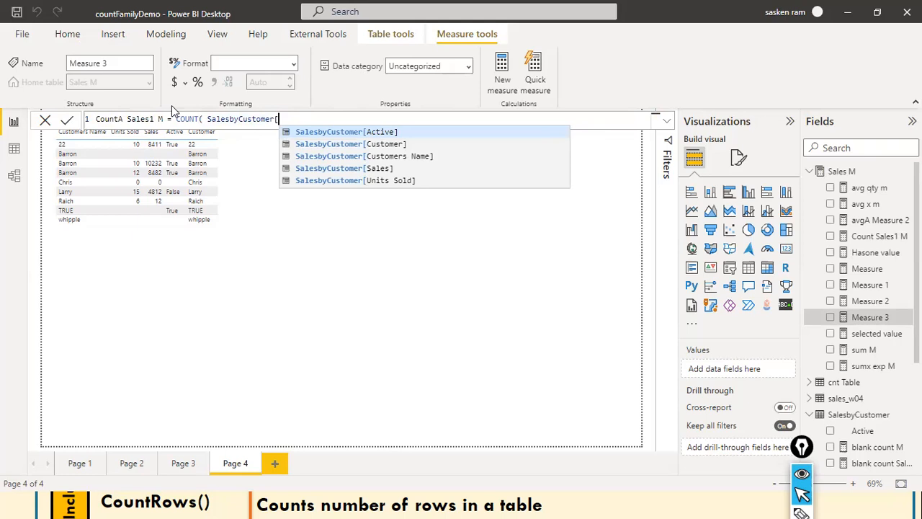
{"action": "left_click", "coordinate": [387, 133]}
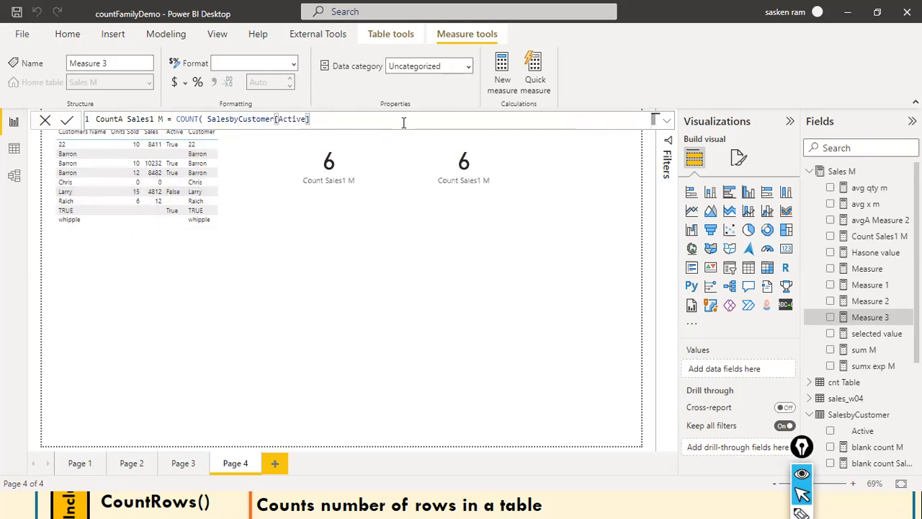
{"action": "type", "text": ")"}
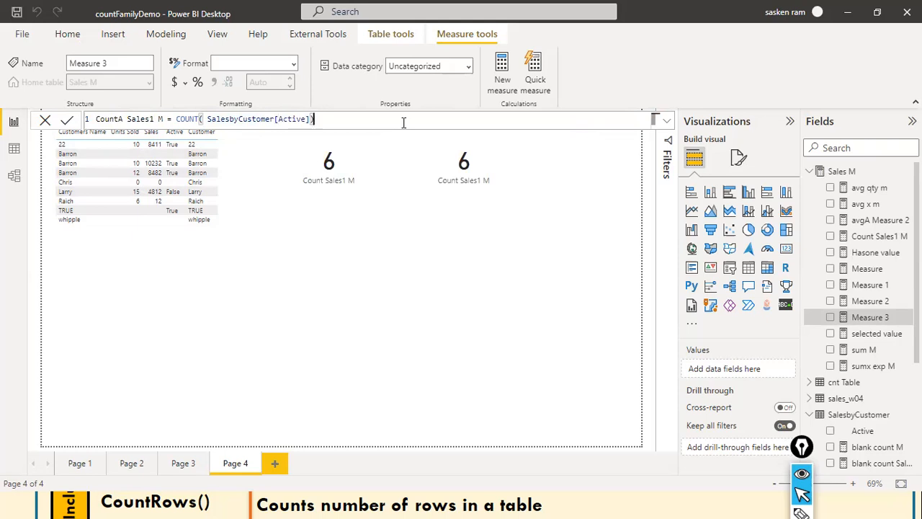
Step: Change the function in the CountA Sales1 M formula from COUNT to COUNTA and commit the measure
{"action": "key", "text": "Right"}
{"action": "key", "text": "Right"}
{"action": "type", "text": "A"}
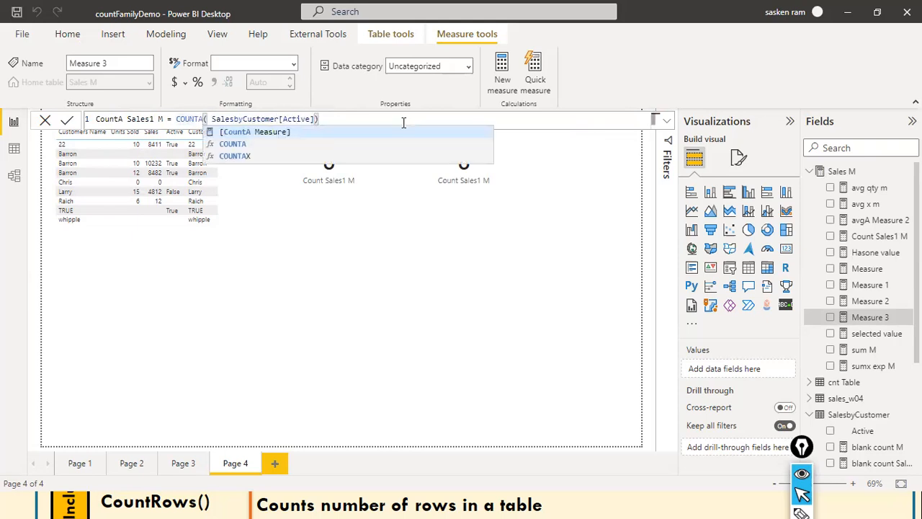
{"action": "left_click", "coordinate": [403, 123]}
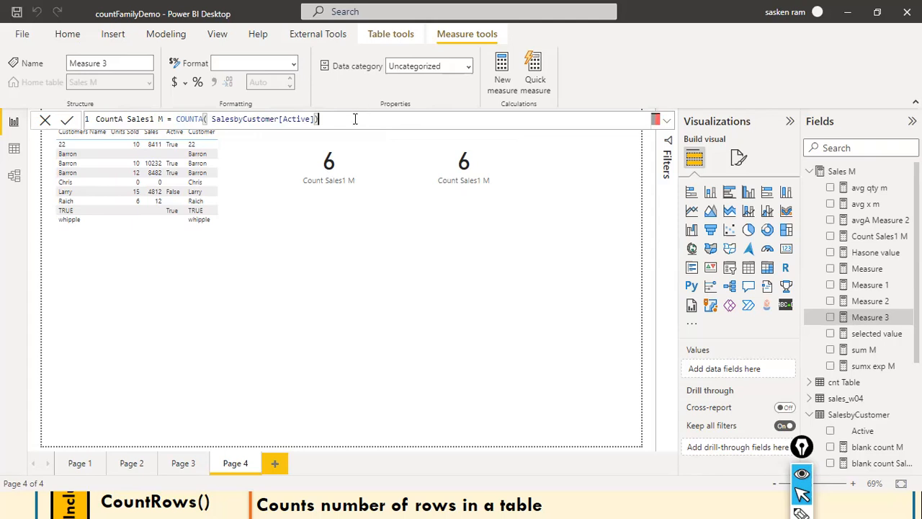
{"action": "key", "text": "Return"}
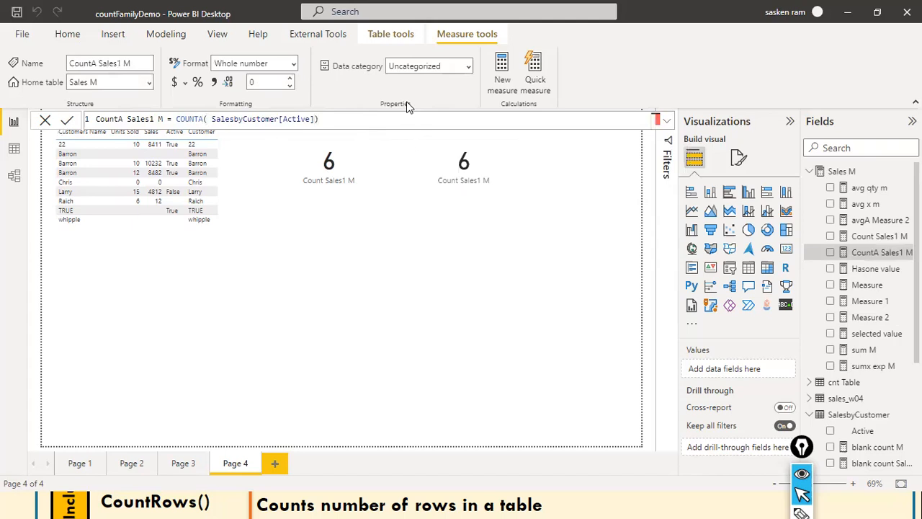
Step: Replace the Count Sales1 M field in the second card with the CountA Sales1 M measure
{"action": "left_click", "coordinate": [497, 177]}
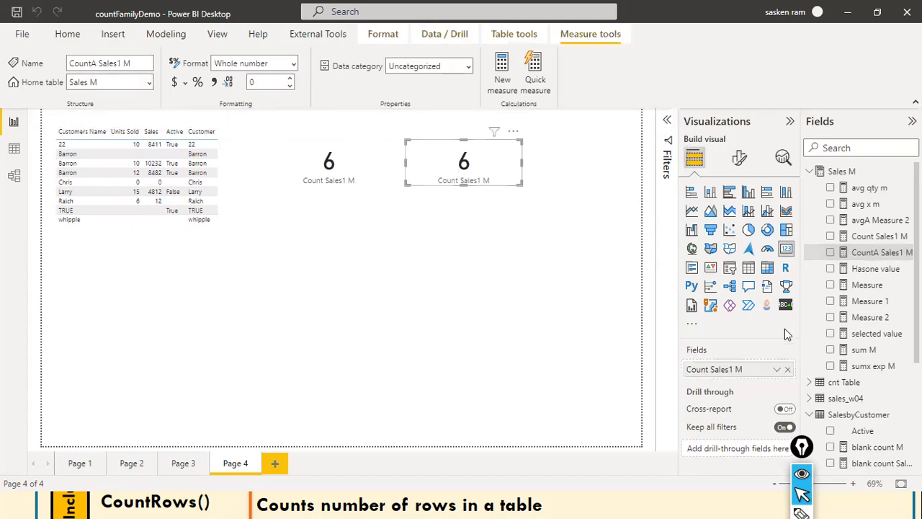
{"action": "left_click", "coordinate": [787, 368]}
{"action": "left_click_drag", "start_coordinate": [878, 256], "coordinate": [474, 166]}
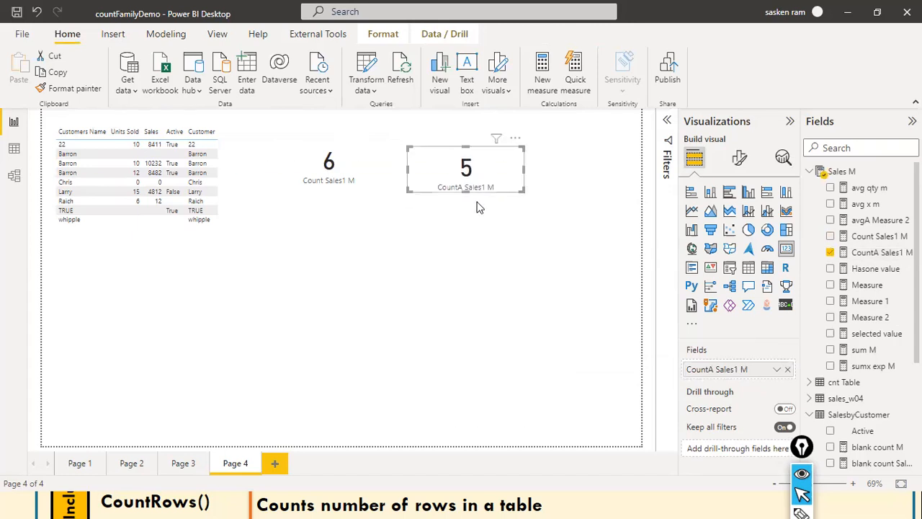
{"action": "key", "text": "Escape"}
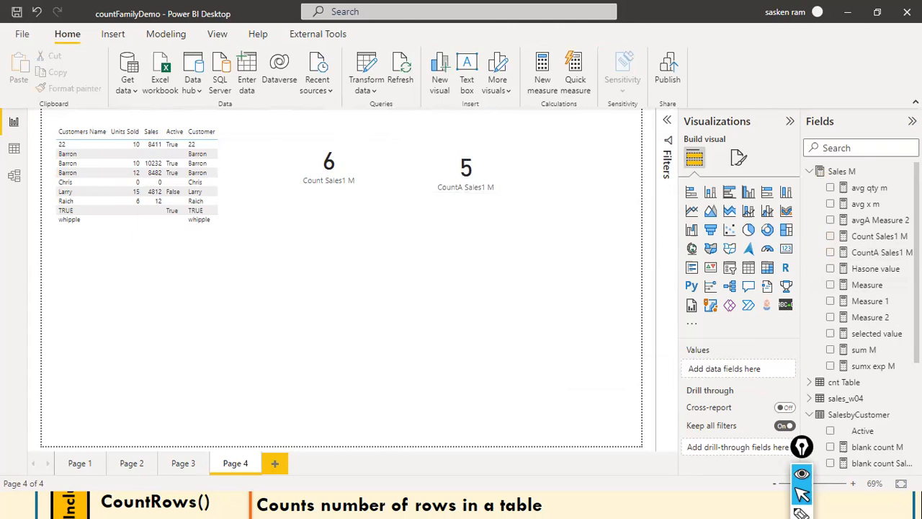
Step: Rename the CountA Sales1 M measure to CountA Active M in its formula and commit it
{"action": "left_click", "coordinate": [501, 162]}
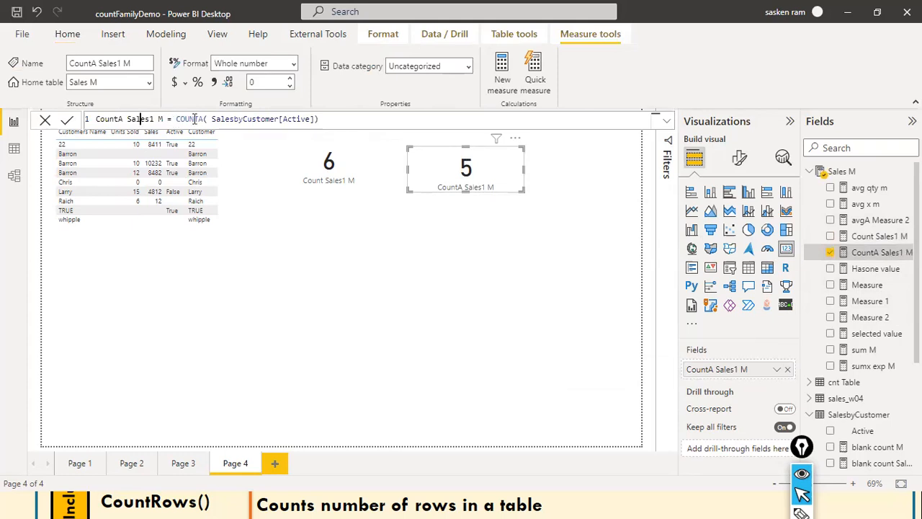
{"action": "key", "text": "ctrl+shift+Right"}
{"action": "key", "text": "Delete"}
{"action": "type", "text": "Active"}
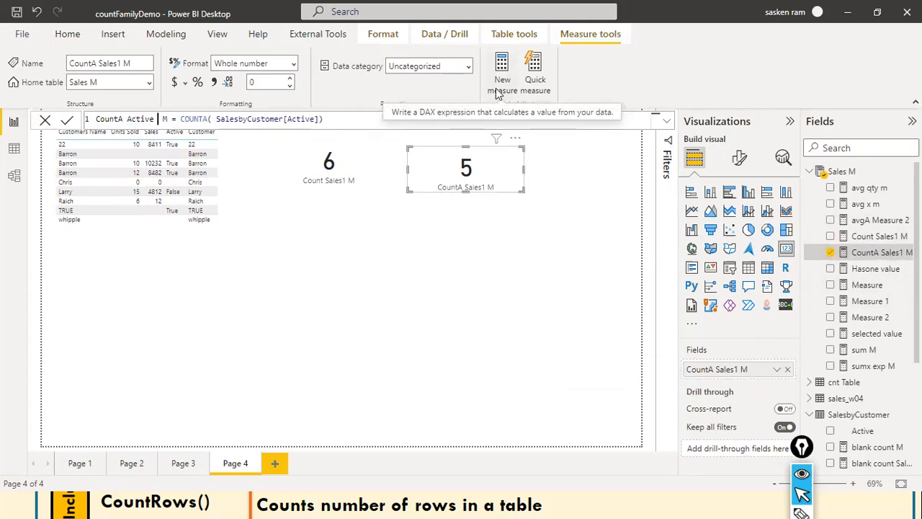
{"action": "key", "text": "End"}
{"action": "left_click", "coordinate": [496, 89]}
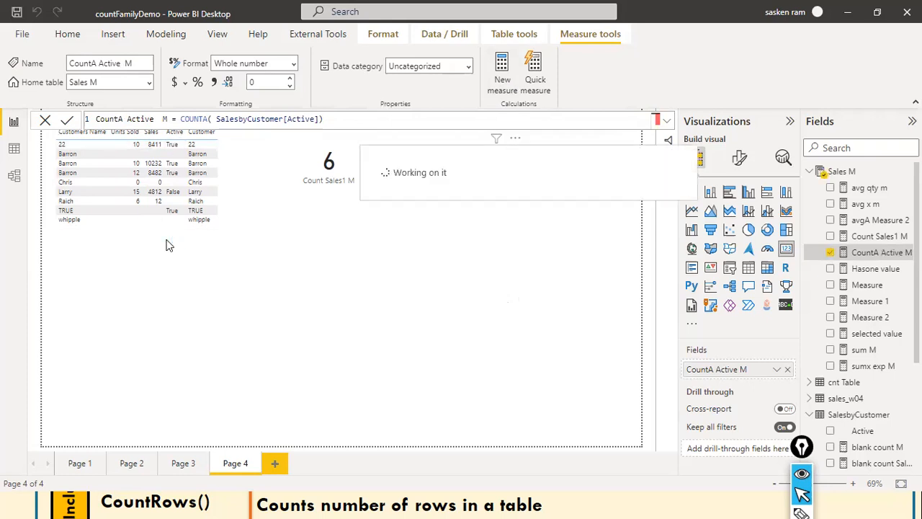
{"action": "left_click", "coordinate": [482, 254]}
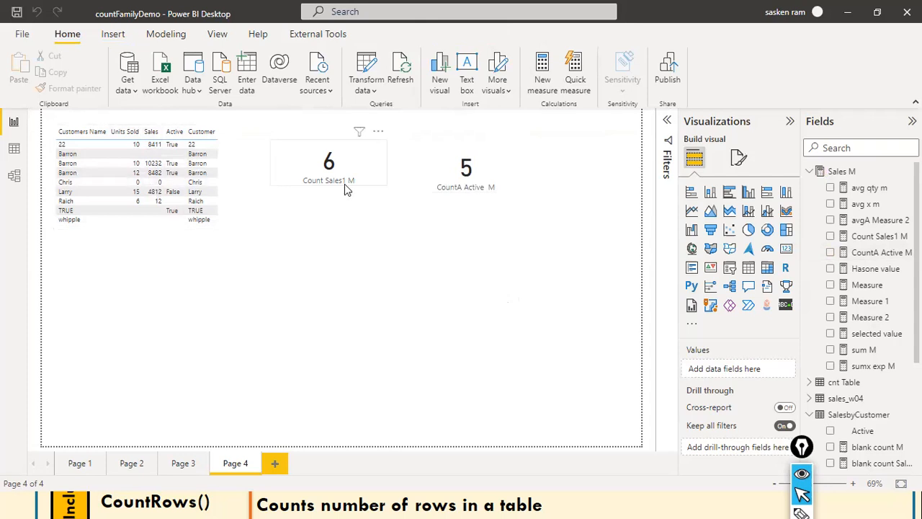
Step: Move the CountA Active M card level with the Count Sales1 M card and directly beside it
{"action": "left_click_drag", "start_coordinate": [413, 164], "coordinate": [414, 174]}
{"action": "left_click", "coordinate": [383, 238]}
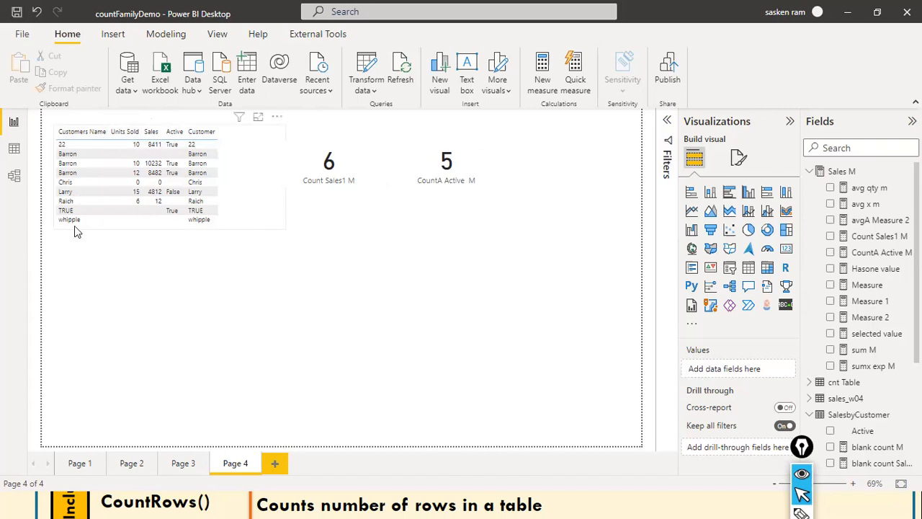
{"action": "left_click", "coordinate": [487, 173]}
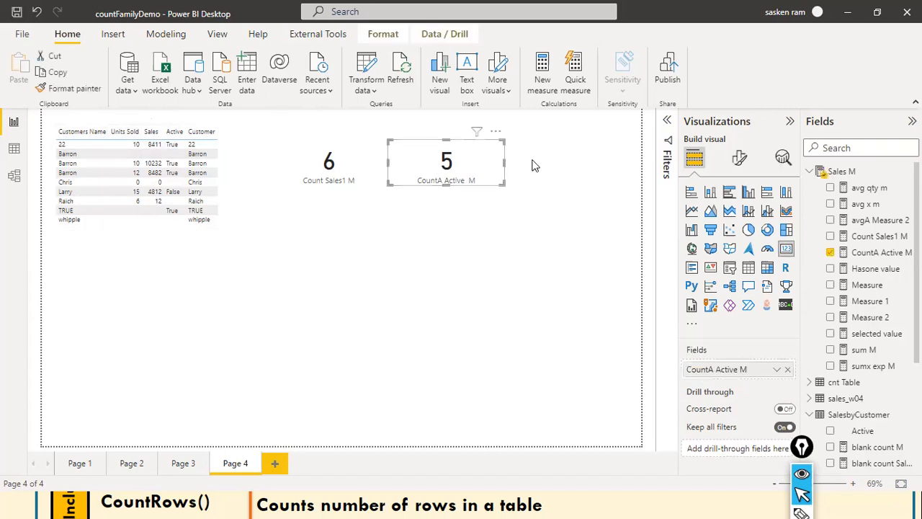
{"action": "left_click", "coordinate": [343, 193]}
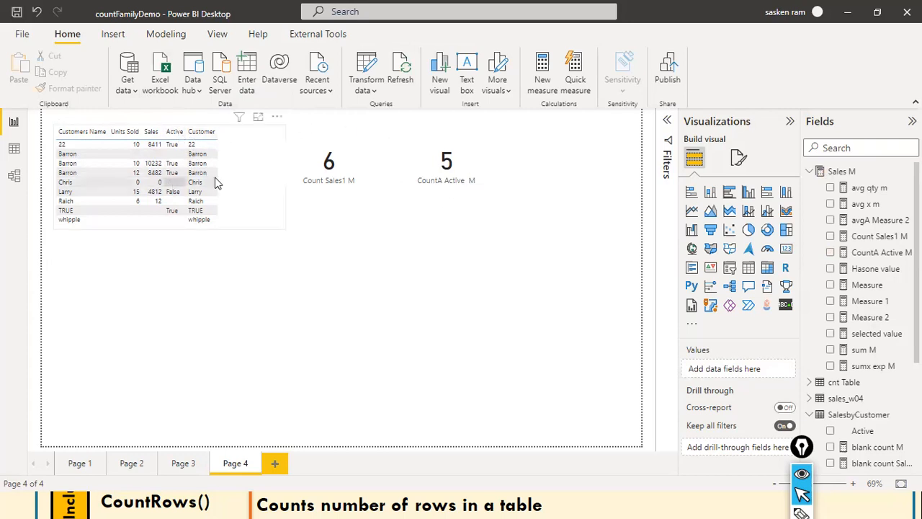
{"action": "left_click", "coordinate": [362, 172]}
{"action": "left_click_drag", "start_coordinate": [361, 166], "coordinate": [421, 242]}
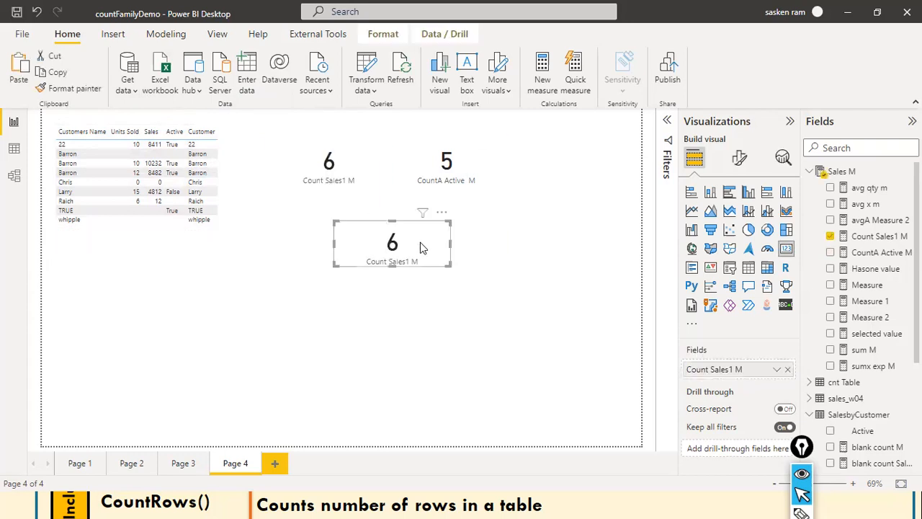
{"action": "key", "text": "ctrl+z"}
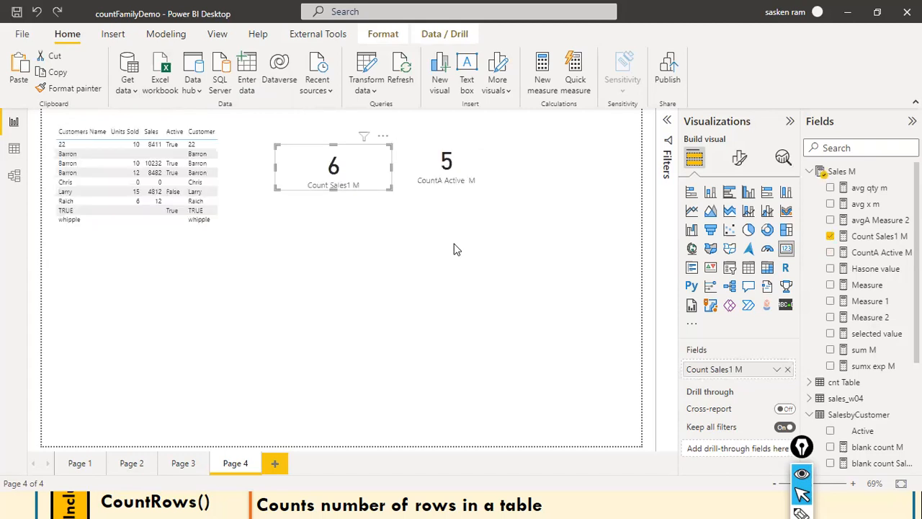
Step: Duplicate the CountA Active M card and place the copy at the end of the card row
{"action": "left_click", "coordinate": [451, 153]}
{"action": "key", "text": "ctrl+c"}
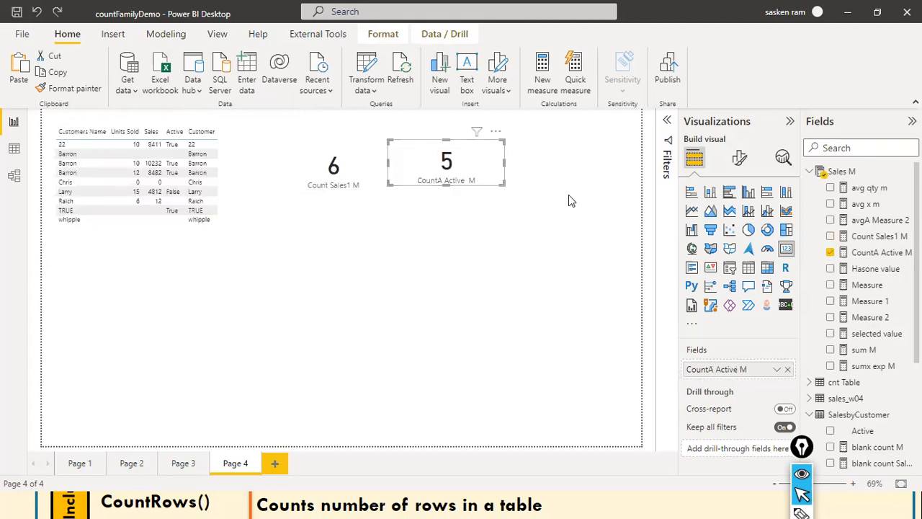
{"action": "key", "text": "ctrl+v"}
{"action": "left_click_drag", "start_coordinate": [476, 188], "coordinate": [589, 181]}
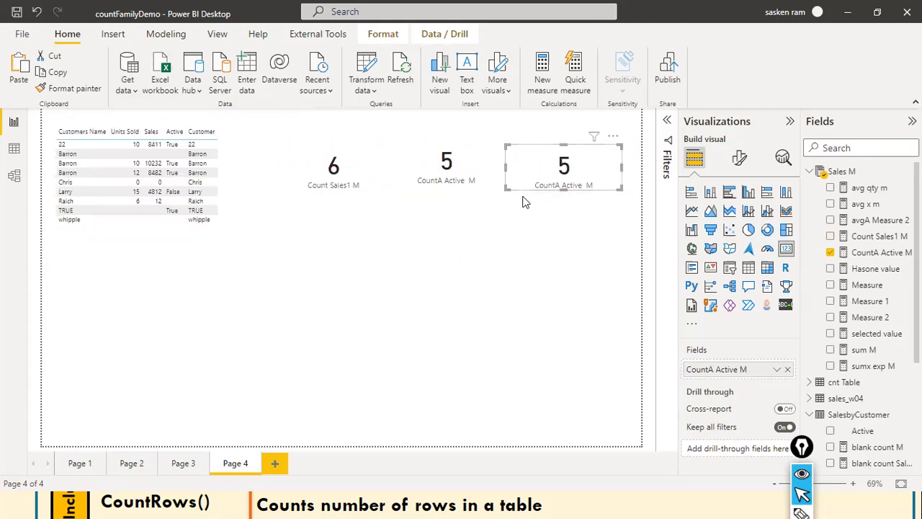
{"action": "left_click", "coordinate": [481, 207]}
Step: Change the measure name in the CountA Active M formula to Count Active M
{"action": "left_click", "coordinate": [542, 172]}
{"action": "left_click", "coordinate": [880, 253]}
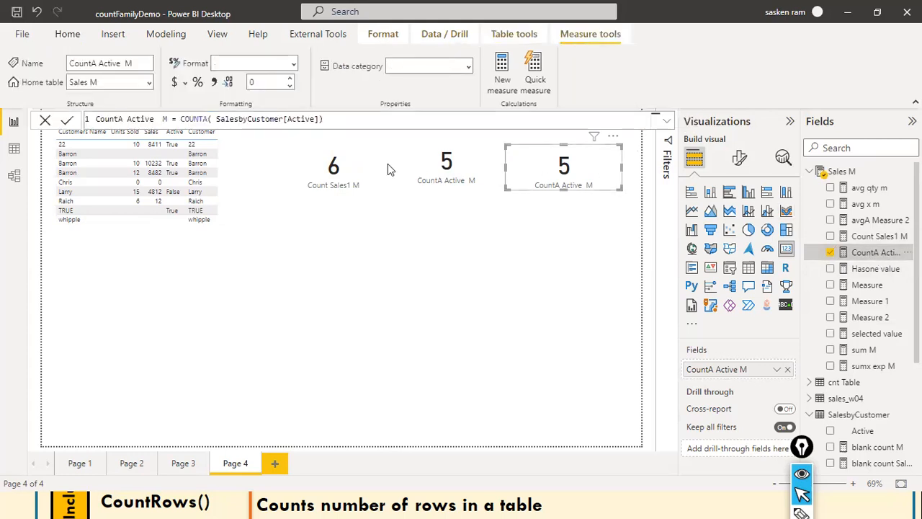
{"action": "left_click", "coordinate": [123, 120]}
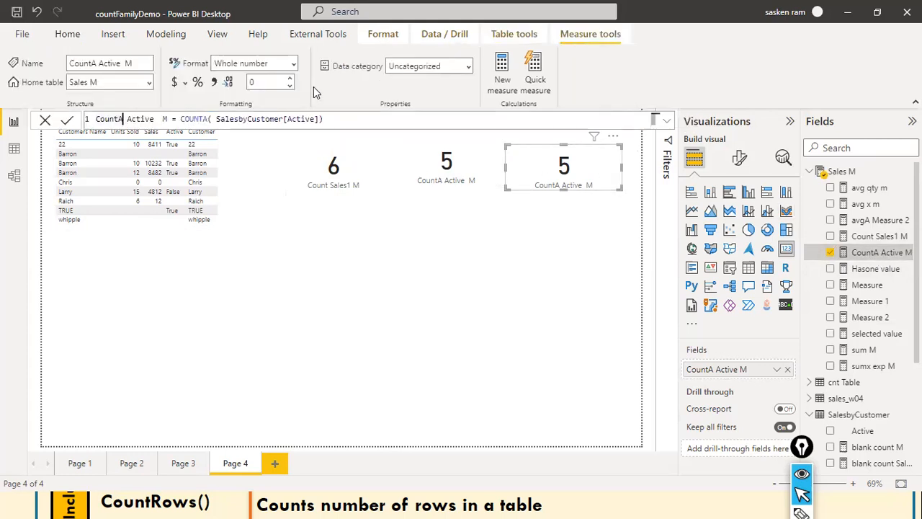
{"action": "key", "text": "BackSpace"}
{"action": "key", "text": "Delete"}
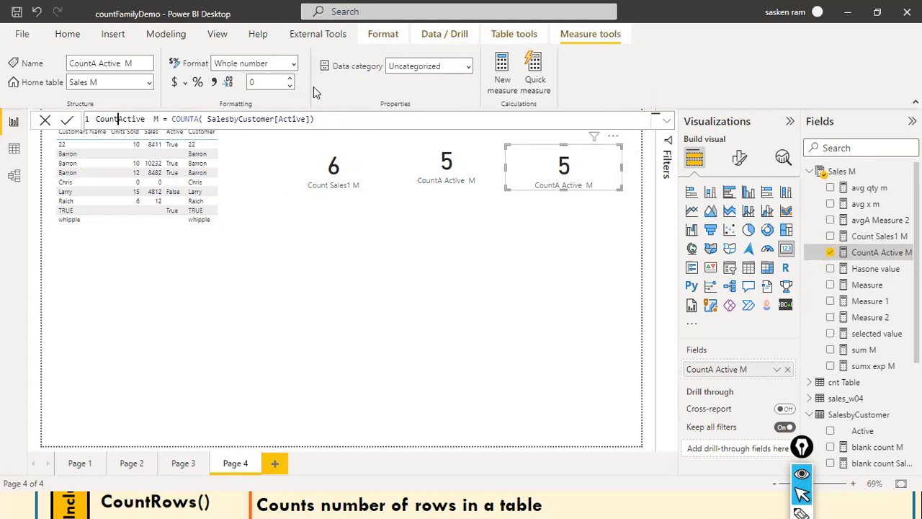
Step: Change the function in the formula from COUNTA to COUNT and commit the measure
{"action": "key", "text": "ctrl+Right"}
{"action": "key", "text": "ctrl+Right"}
{"action": "key", "text": "ctrl+Right"}
{"action": "key", "text": "BackSpace"}
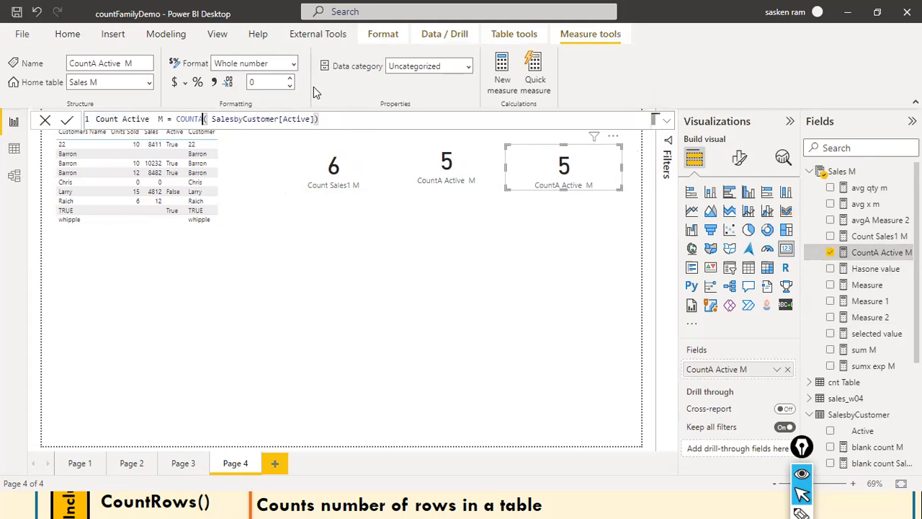
{"action": "key", "text": "End"}
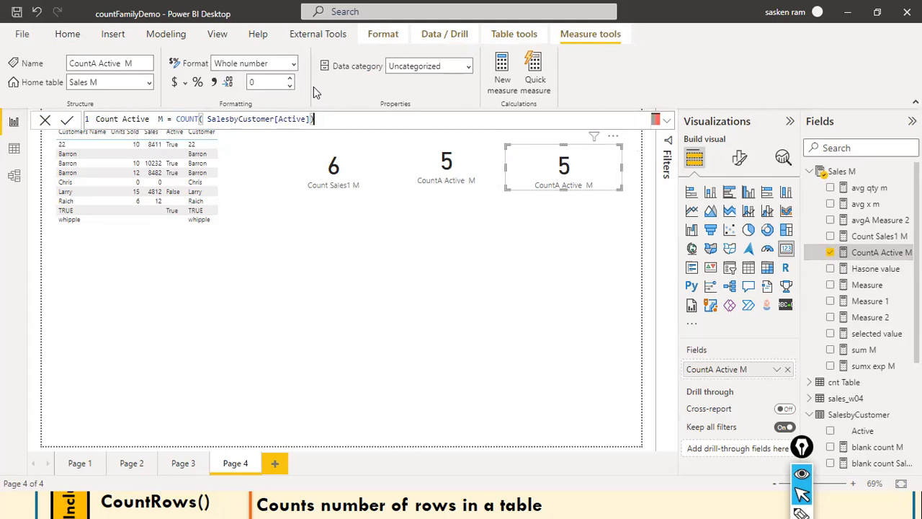
{"action": "key", "text": "Return"}
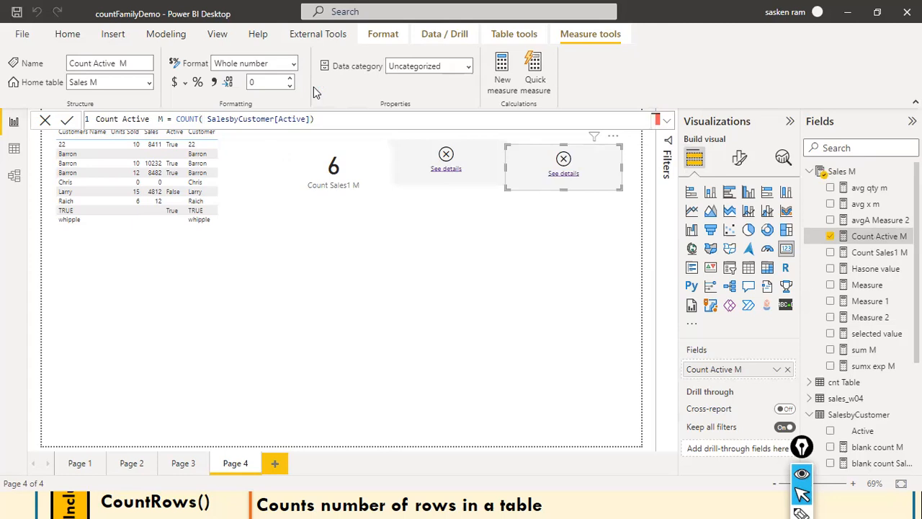
Step: Create a new measure from a copy of the Count Active M formula
{"action": "left_click", "coordinate": [462, 171]}
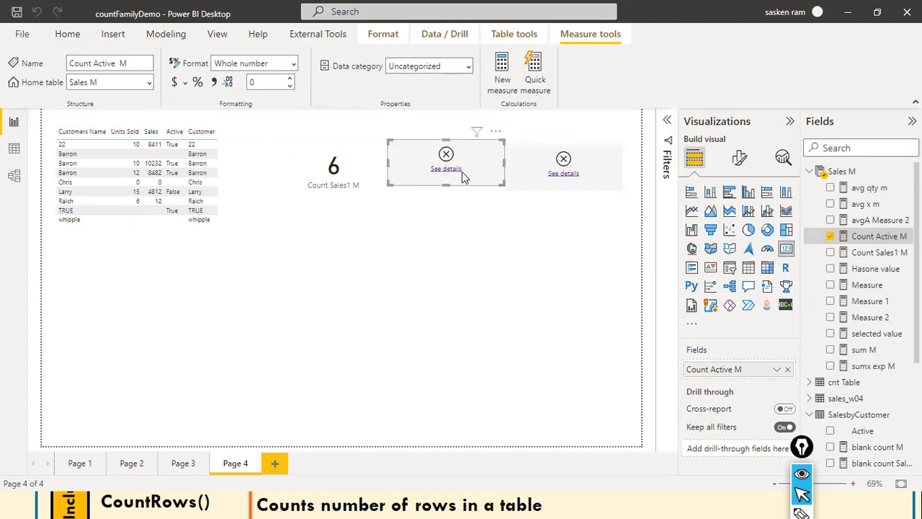
{"action": "left_click", "coordinate": [877, 236]}
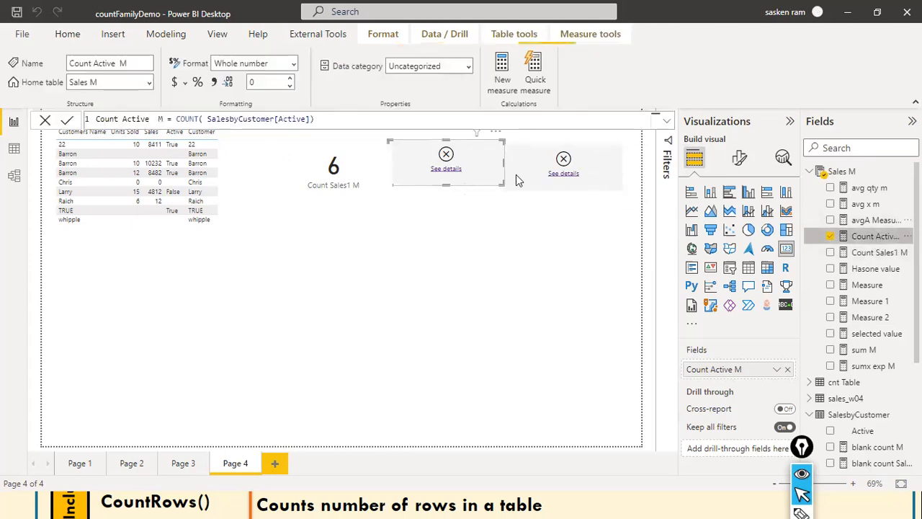
{"action": "left_click", "coordinate": [373, 126]}
{"action": "key", "text": "ctrl+a"}
{"action": "left_click", "coordinate": [408, 278]}
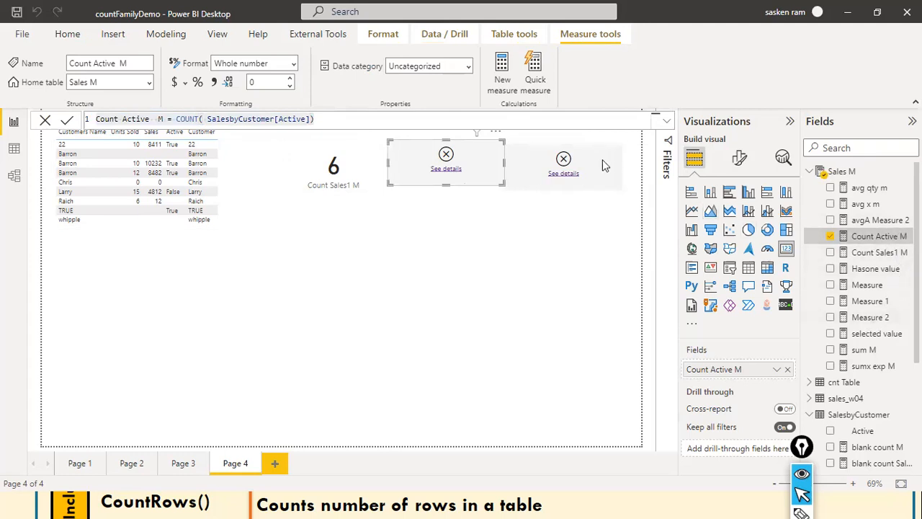
{"action": "left_click", "coordinate": [166, 34]}
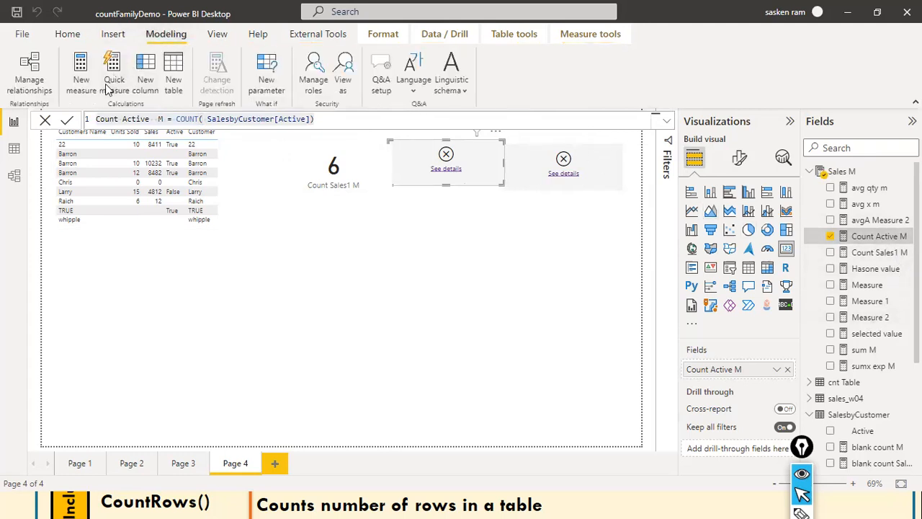
{"action": "left_click", "coordinate": [81, 72]}
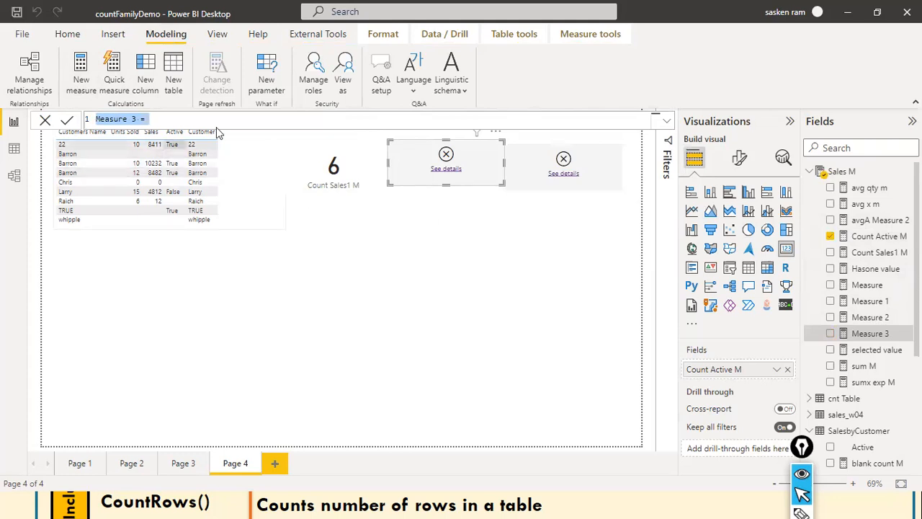
{"action": "key", "text": "ctrl+v"}
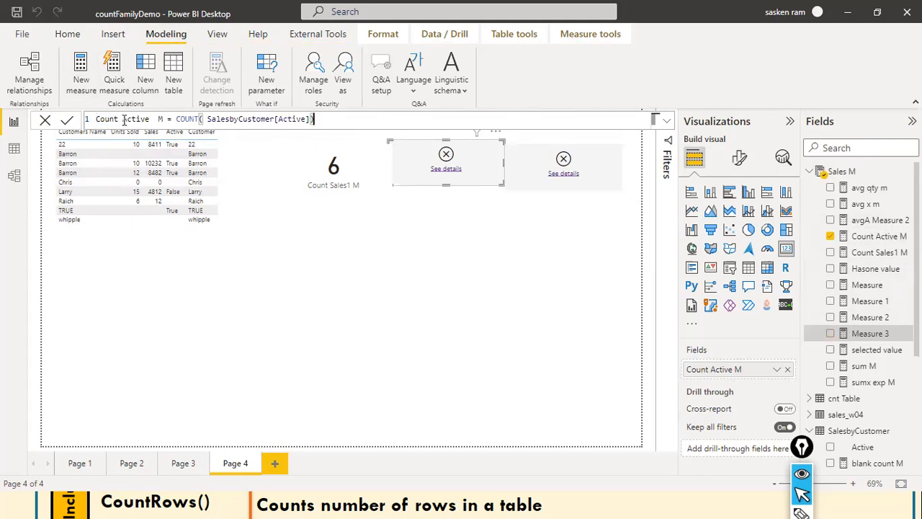
Step: Name the new measure CountA Active M, change its function to COUNTA and commit it
{"action": "type", "text": "A"}
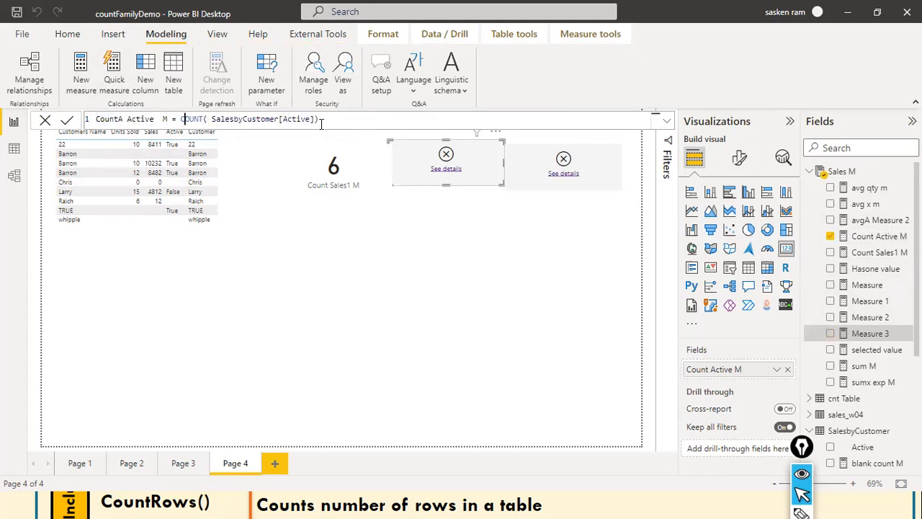
{"action": "key", "text": "Right"}
{"action": "type", "text": "A"}
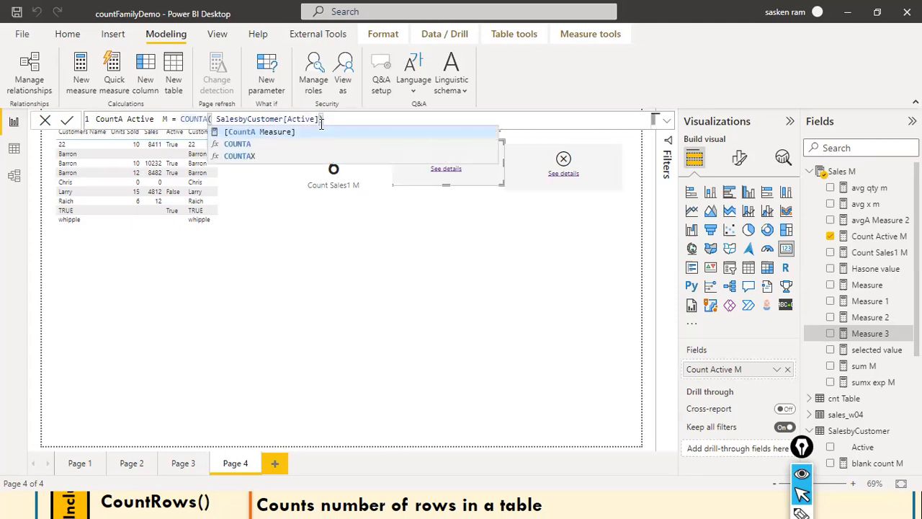
{"action": "key", "text": "Return"}
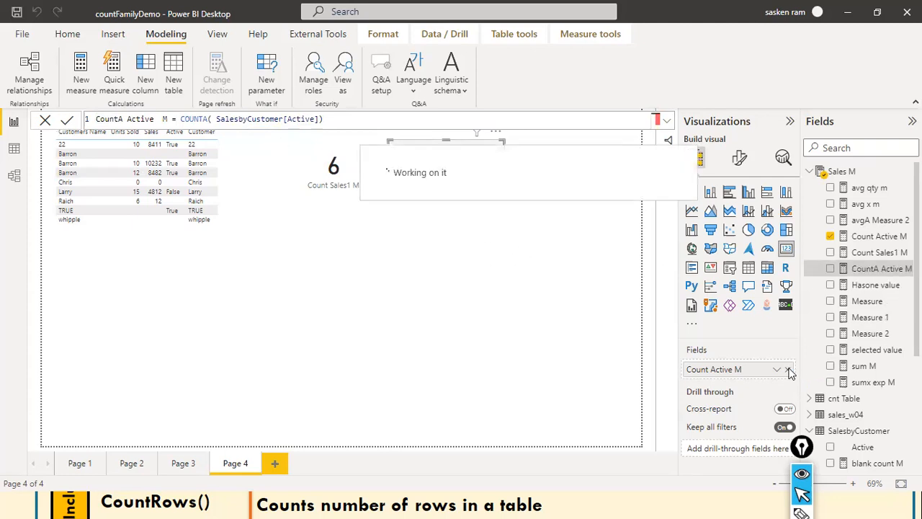
Step: Move the middle card below the card row and remove the Count Active M field from it
{"action": "left_click_drag", "start_coordinate": [864, 268], "coordinate": [446, 234]}
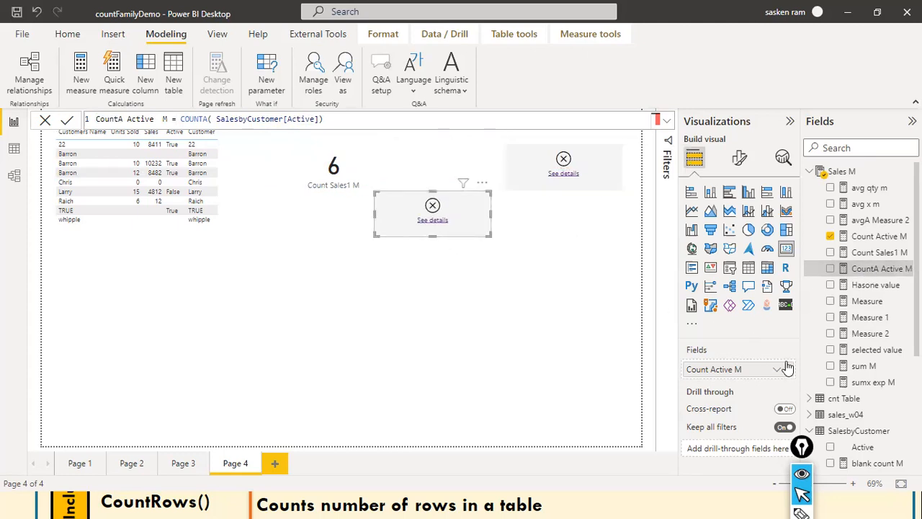
{"action": "left_click", "coordinate": [556, 337]}
{"action": "left_click", "coordinate": [424, 232]}
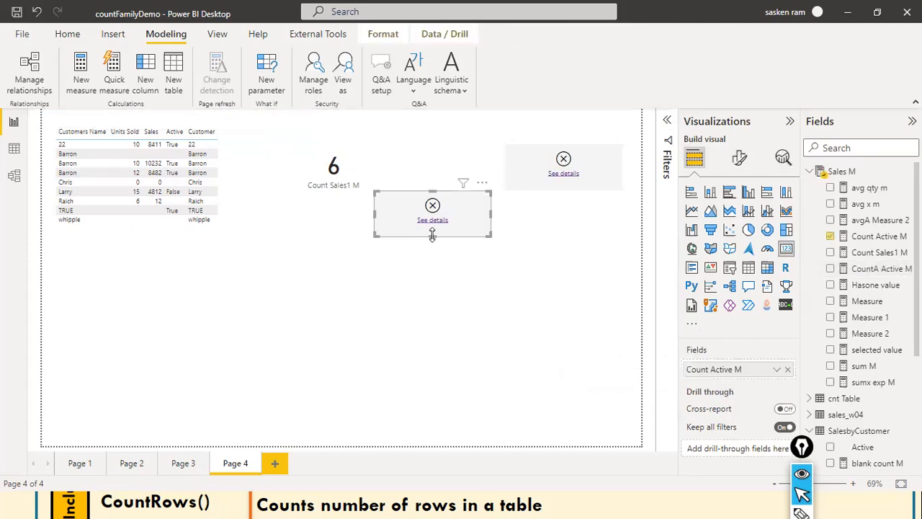
{"action": "left_click", "coordinate": [830, 236]}
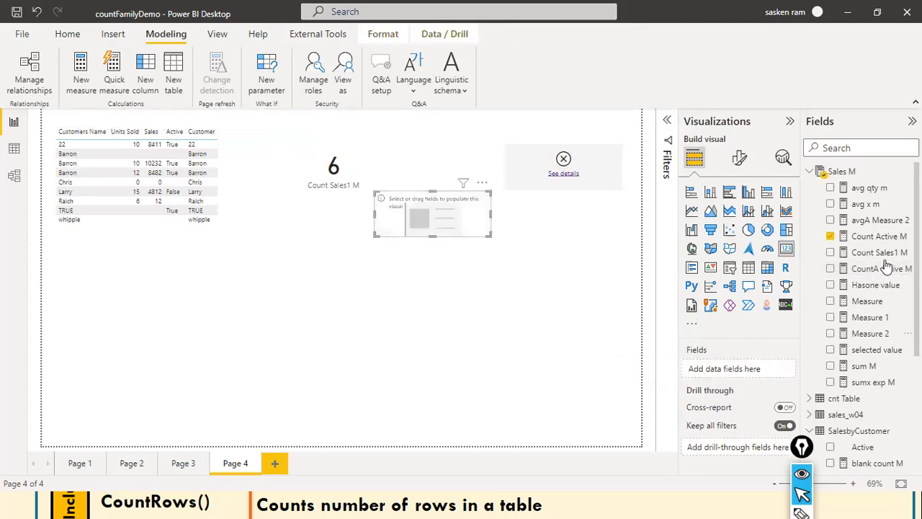
Step: Fill the emptied middle card with the CountA Active M measure
{"action": "left_click_drag", "start_coordinate": [889, 241], "coordinate": [439, 209]}
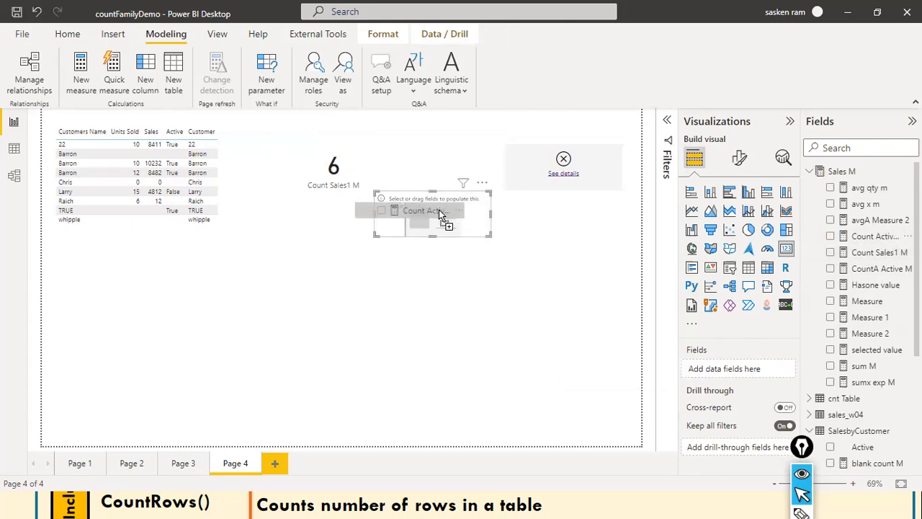
{"action": "left_click_drag", "start_coordinate": [441, 214], "coordinate": [547, 229]}
{"action": "left_click_drag", "start_coordinate": [864, 268], "coordinate": [501, 228]}
{"action": "left_click_drag", "start_coordinate": [582, 242], "coordinate": [559, 316]}
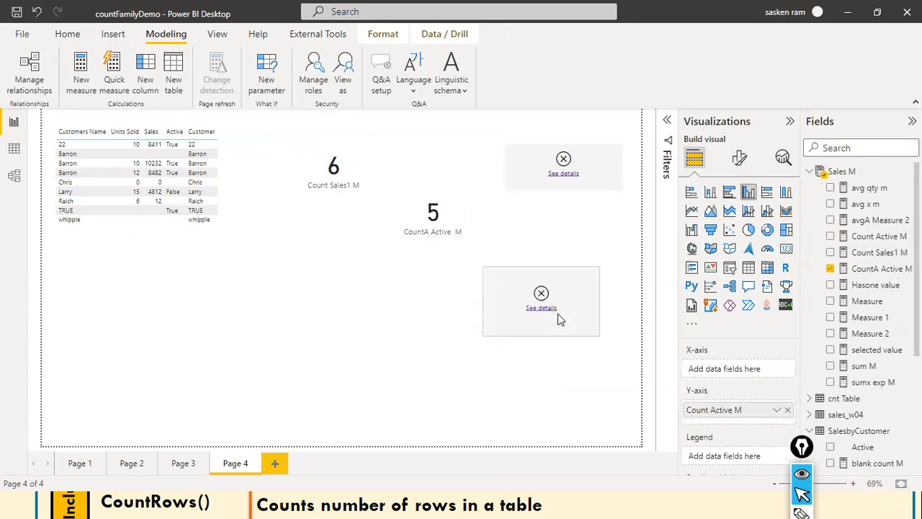
{"action": "left_click", "coordinate": [590, 259]}
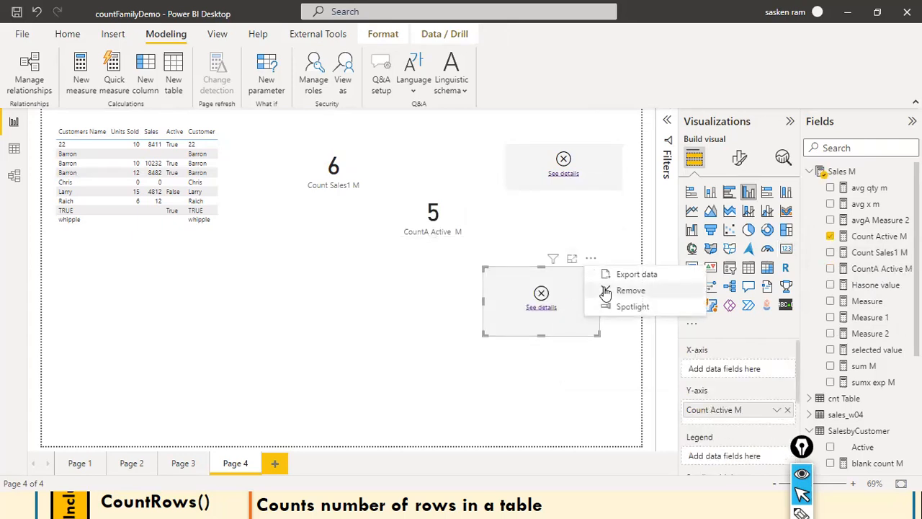
{"action": "left_click", "coordinate": [605, 290]}
Step: Move the CountA Active M card up between the other two cards and open the Count Active M measure used in the last card
{"action": "left_click_drag", "start_coordinate": [441, 180], "coordinate": [437, 135]}
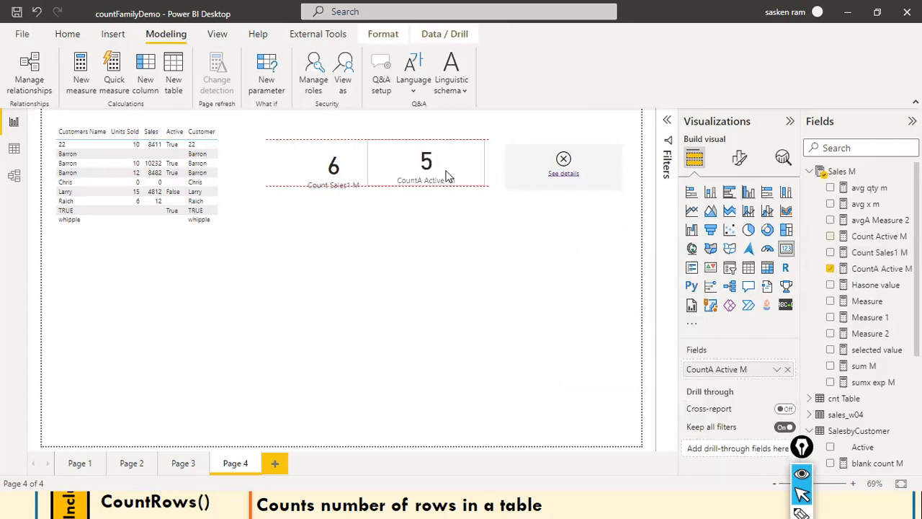
{"action": "left_click", "coordinate": [525, 181]}
{"action": "left_click_drag", "start_coordinate": [880, 236], "coordinate": [586, 185]}
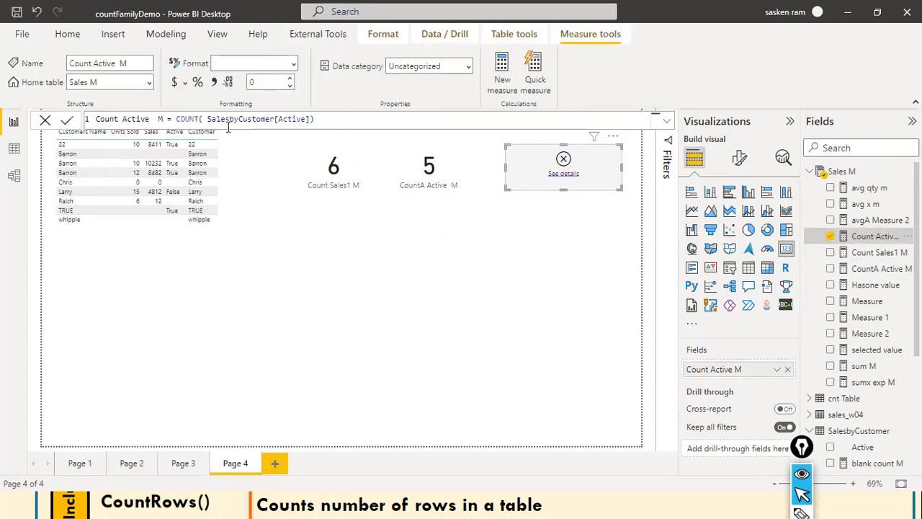
Step: Compare the function and column used in the Count Active M formula with those in the CountA Active M formula
{"action": "double_click", "coordinate": [184, 119]}
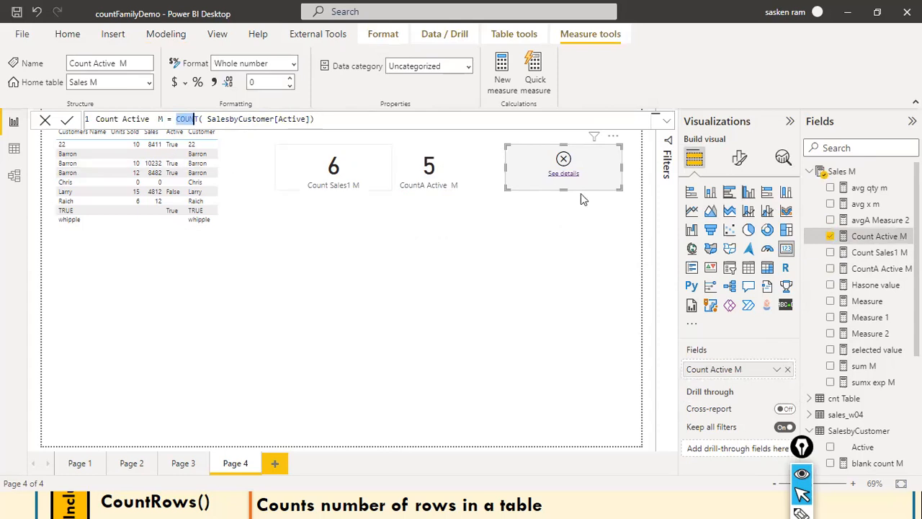
{"action": "left_click", "coordinate": [571, 217]}
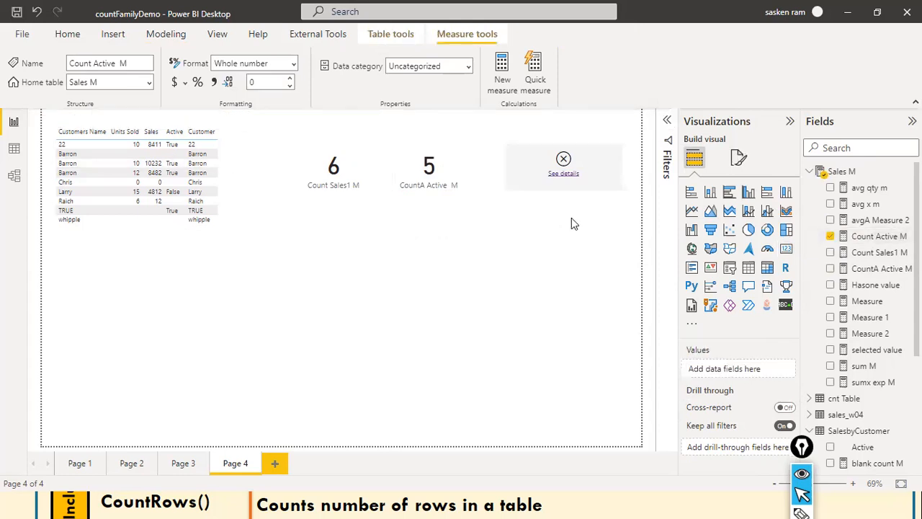
{"action": "left_click", "coordinate": [455, 179]}
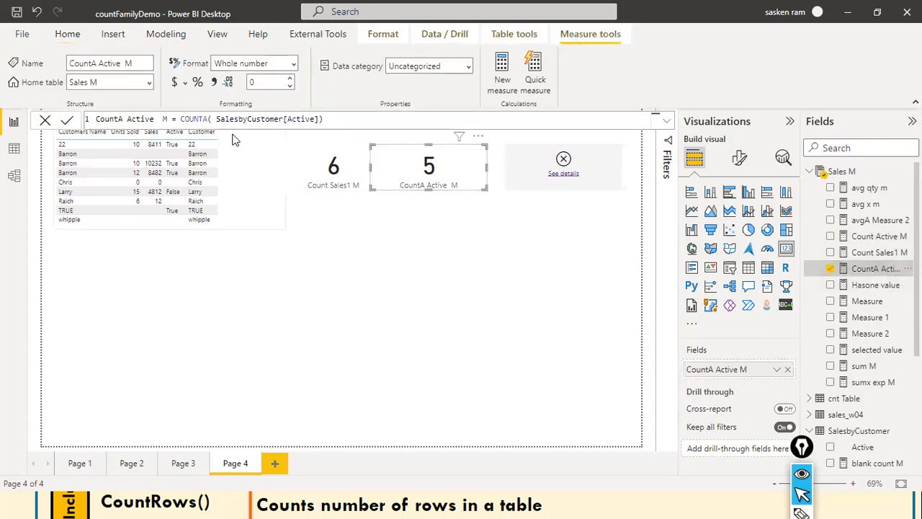
{"action": "left_click_drag", "start_coordinate": [288, 119], "coordinate": [319, 119]}
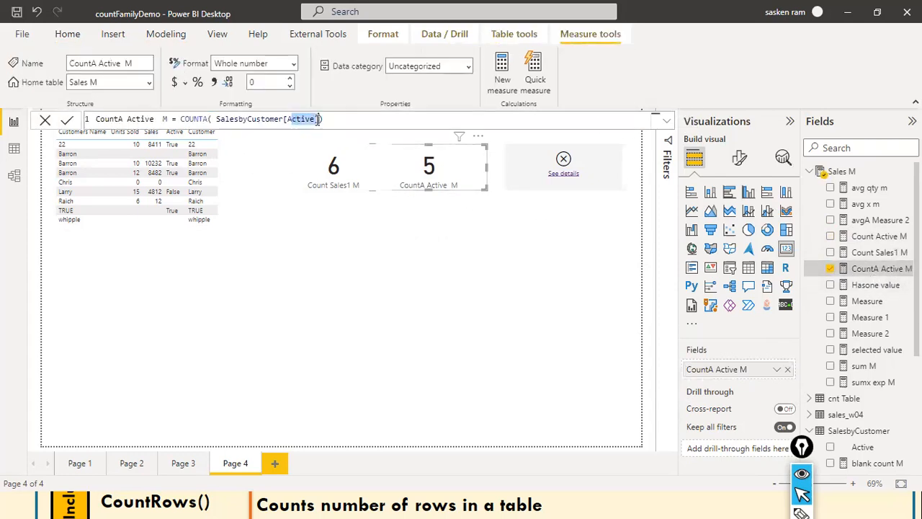
{"action": "left_click", "coordinate": [365, 294]}
Step: Switch to the slide describing the count functions, and return to Page 1 of the Power BI report
{"action": "key", "text": "alt+Tab"}
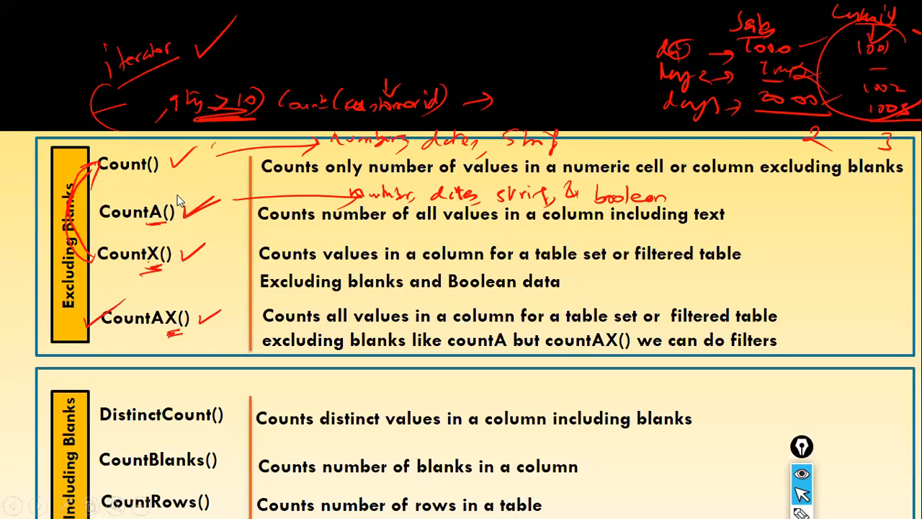
{"action": "key", "text": "alt+Tab"}
{"action": "key", "text": "alt+Tab"}
{"action": "key", "text": "alt+Tab"}
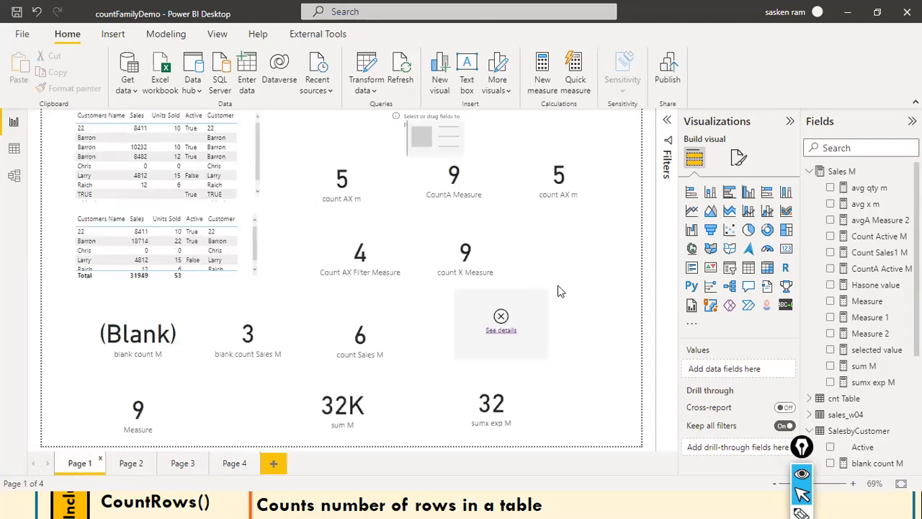
Step: Open the formula behind the count X Measure card and examine its table argument and its Customer column argument
{"action": "left_click", "coordinate": [489, 268]}
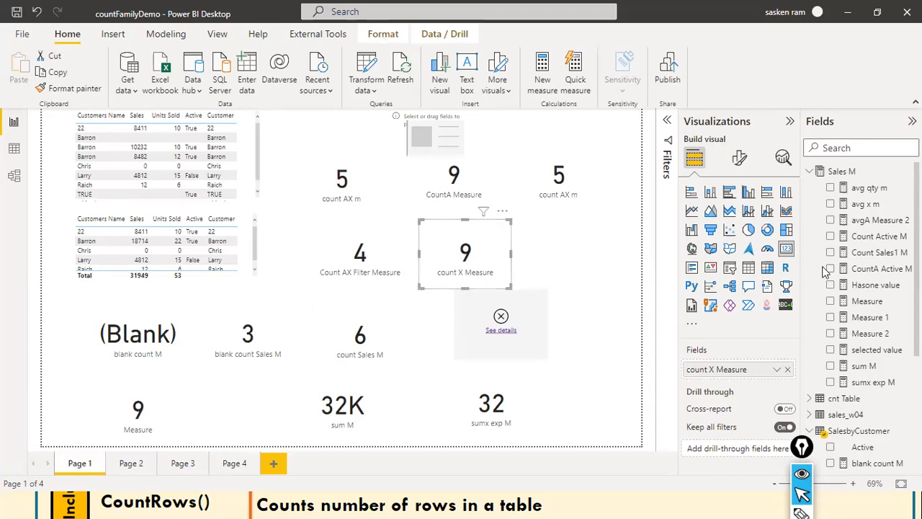
{"action": "scroll", "coordinate": [850, 302], "scroll_direction": "down", "scroll_amount": 3}
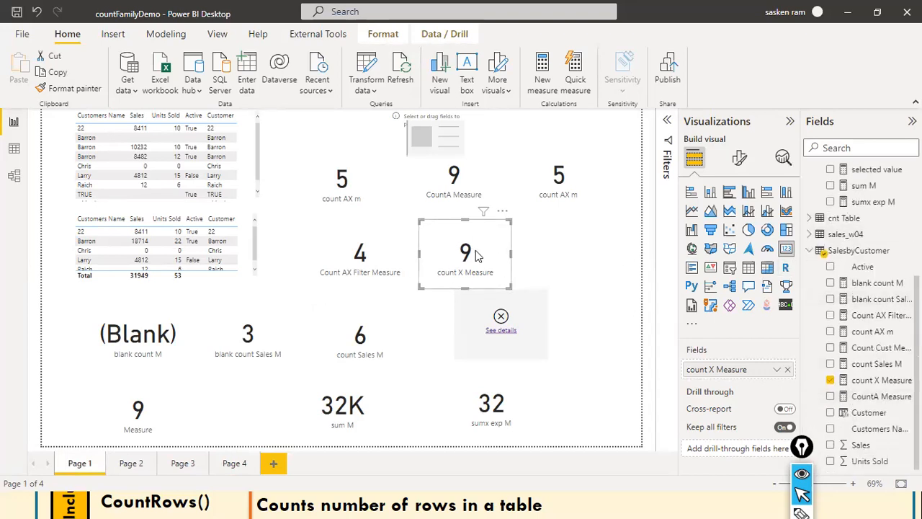
{"action": "left_click", "coordinate": [864, 383]}
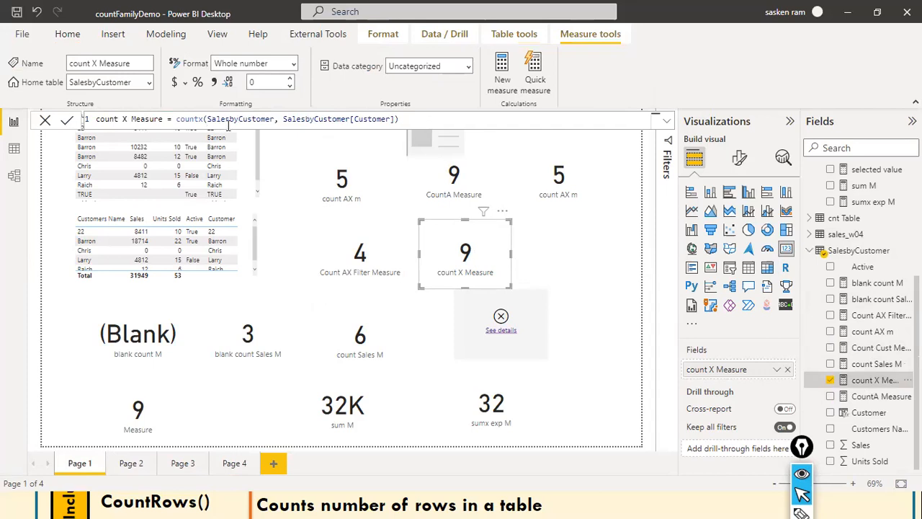
{"action": "left_click", "coordinate": [201, 119]}
{"action": "left_click", "coordinate": [207, 120]}
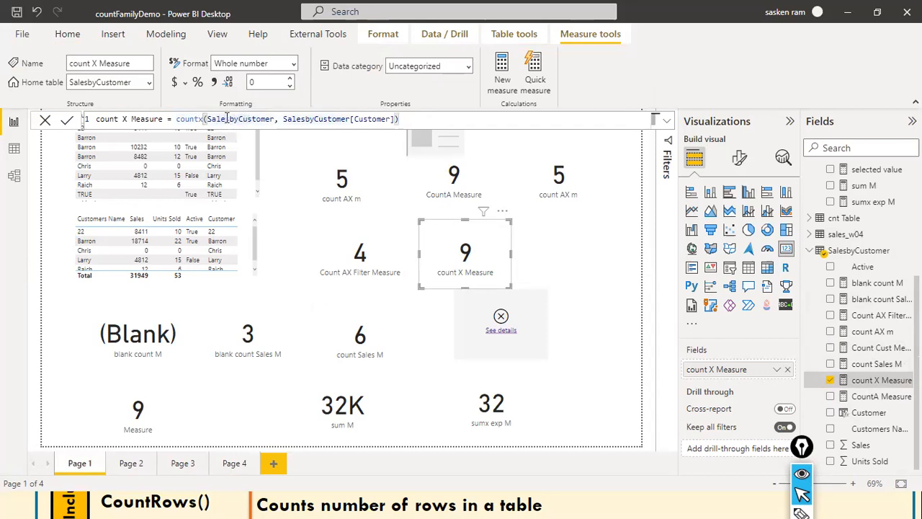
{"action": "left_click", "coordinate": [225, 119]}
{"action": "left_click_drag", "start_coordinate": [274, 119], "coordinate": [211, 121]}
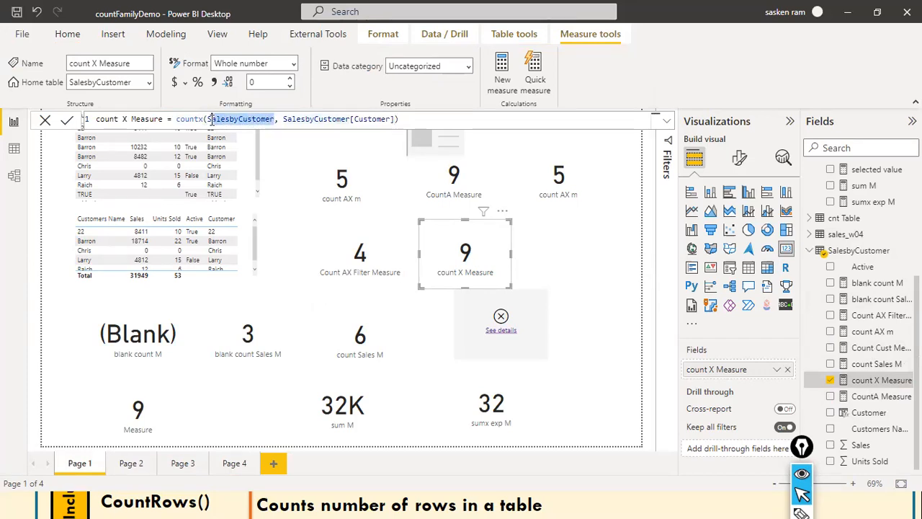
{"action": "left_click_drag", "start_coordinate": [283, 119], "coordinate": [395, 119]}
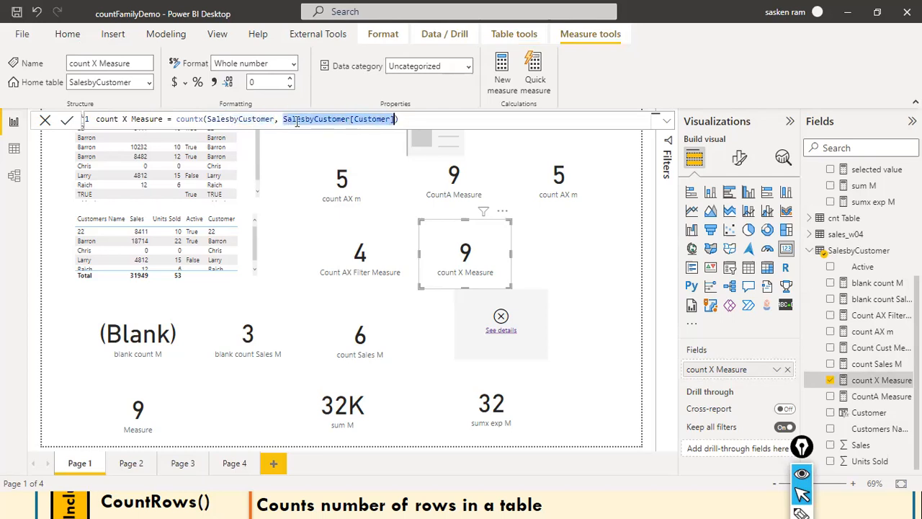
{"action": "left_click", "coordinate": [211, 120]}
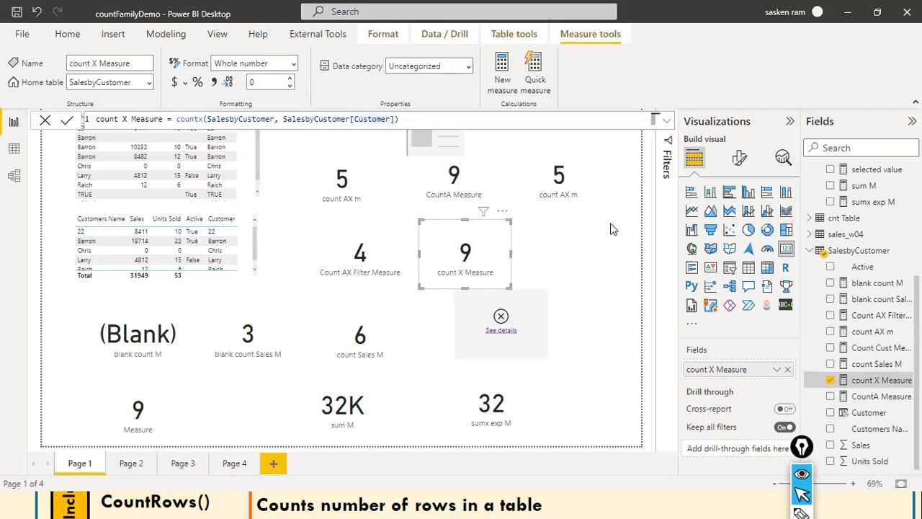
Step: Open the Count AX Filter Measure formula from its card on Page 1 and copy the whole expression
{"action": "left_click", "coordinate": [373, 257]}
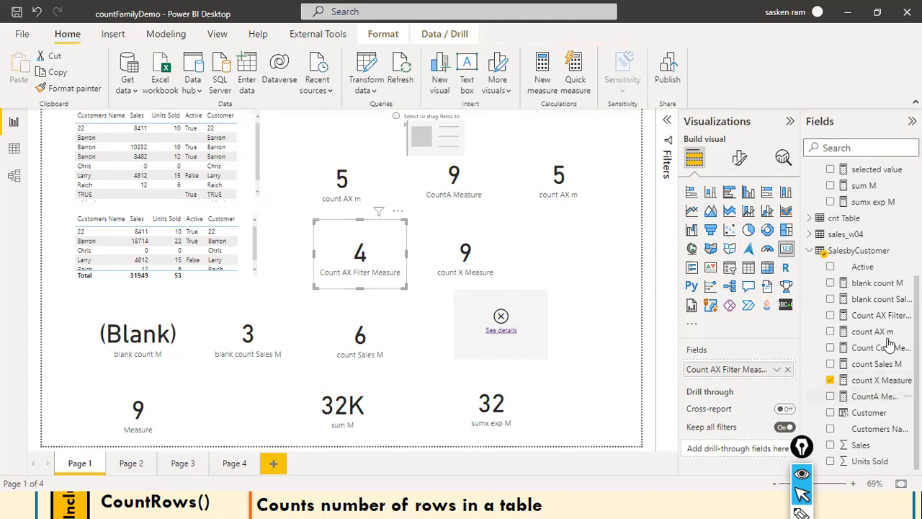
{"action": "left_click", "coordinate": [877, 317]}
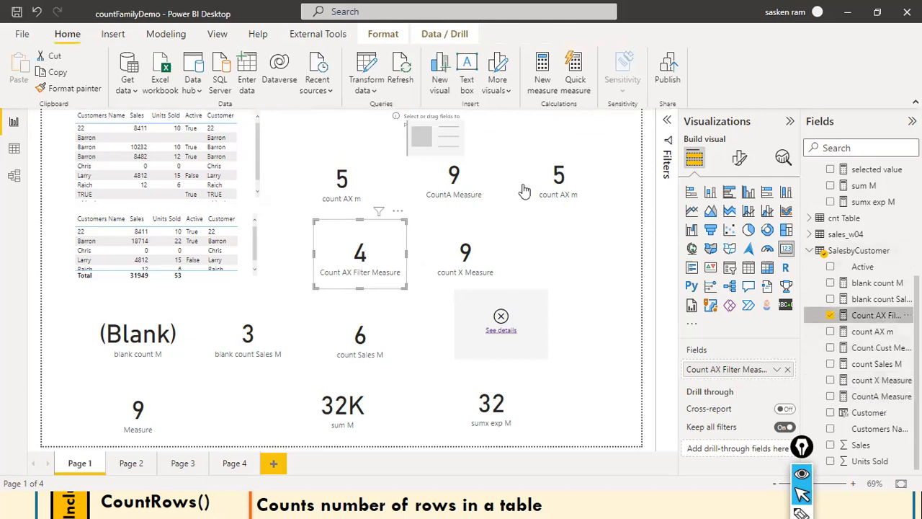
{"action": "left_click", "coordinate": [431, 120]}
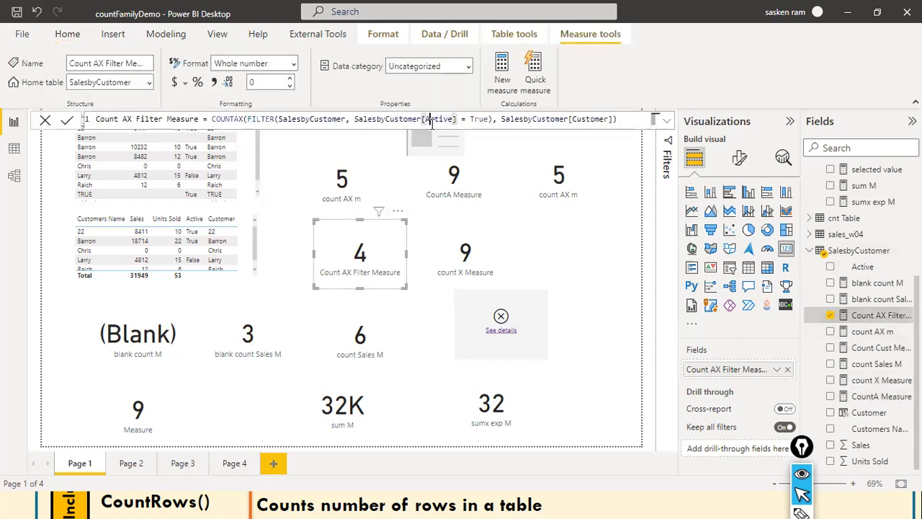
{"action": "key", "text": "ctrl+a"}
{"action": "key", "text": "ctrl+c"}
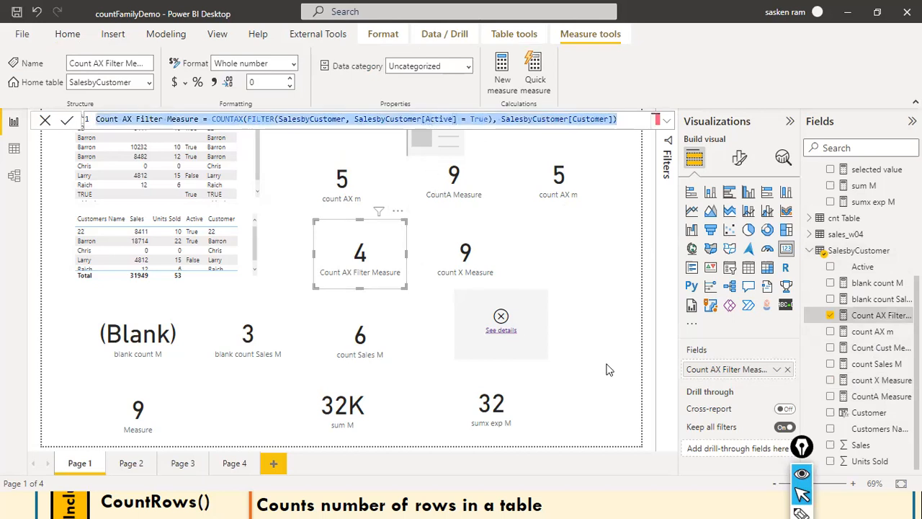
Step: Add an empty card visual on Page 4 and place it below the row of cards
{"action": "left_click", "coordinate": [238, 464]}
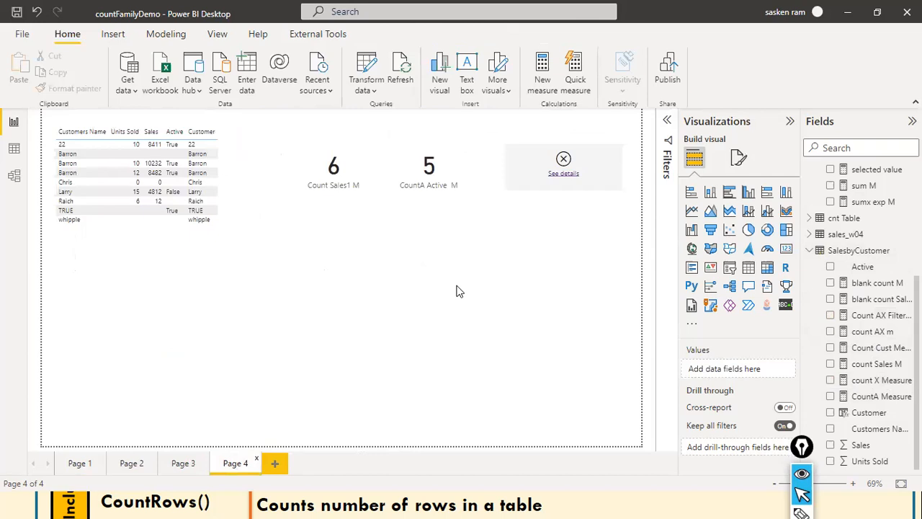
{"action": "left_click", "coordinate": [786, 248]}
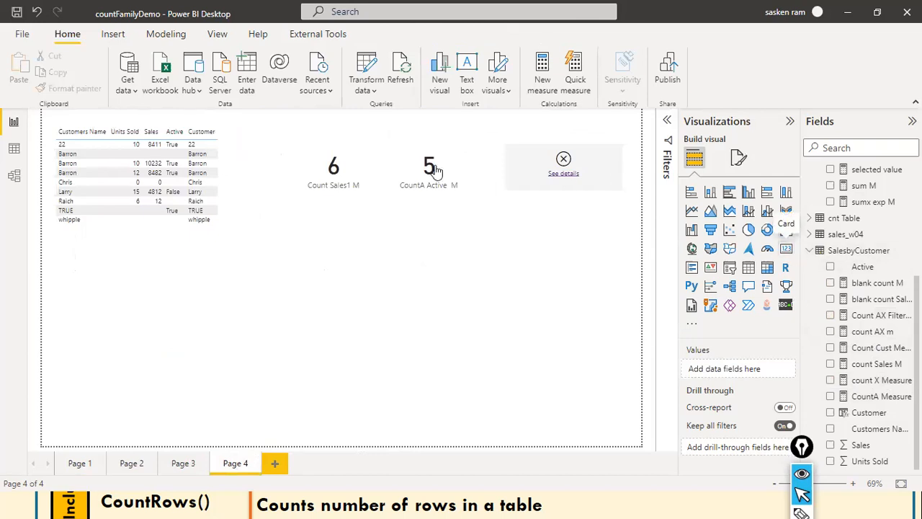
{"action": "left_click_drag", "start_coordinate": [298, 295], "coordinate": [419, 245]}
{"action": "left_click", "coordinate": [447, 255]}
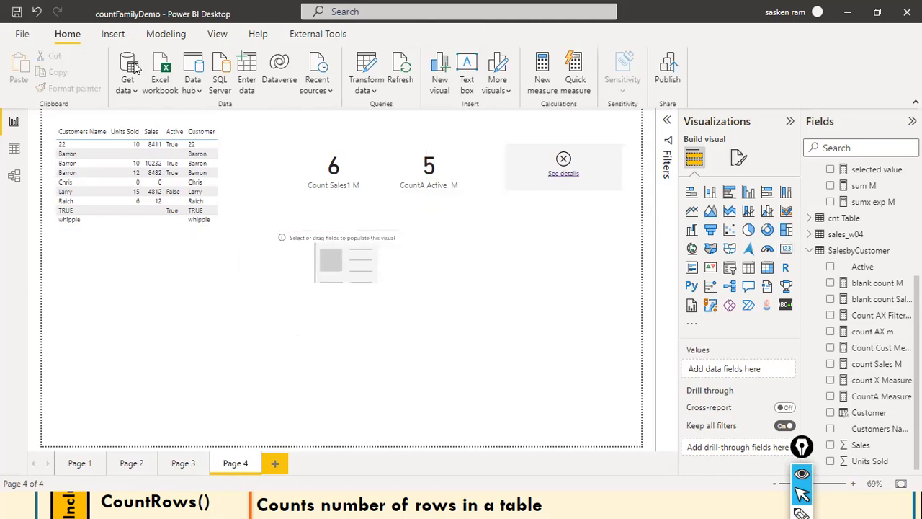
Step: Create a new measure from the copied Count AX Filter Measure formula
{"action": "left_click", "coordinate": [149, 38]}
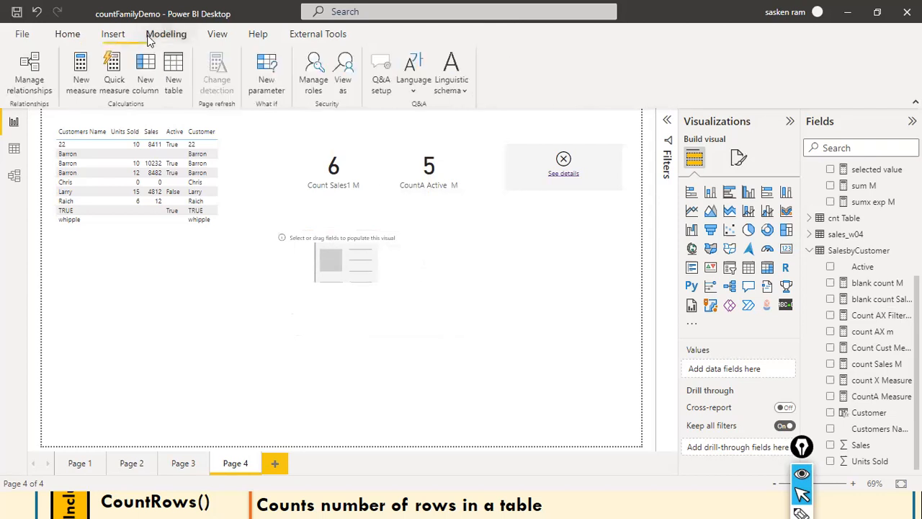
{"action": "left_click", "coordinate": [91, 85]}
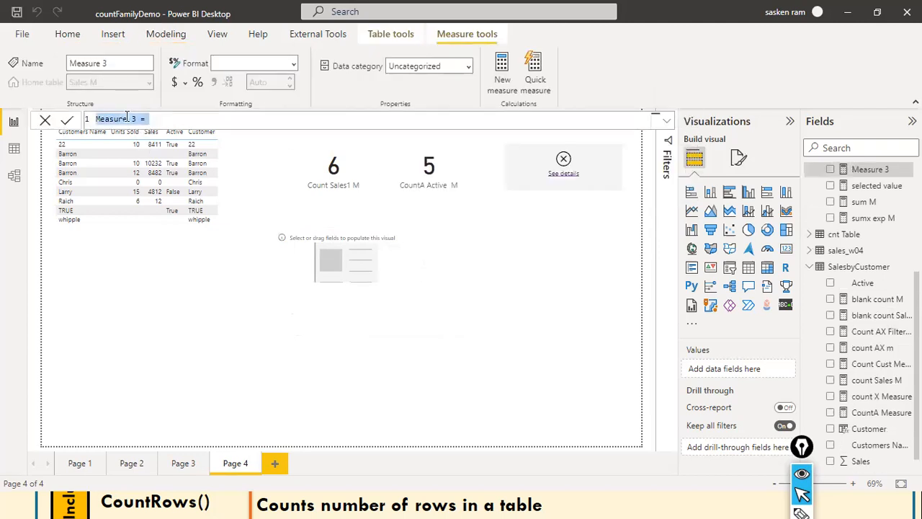
{"action": "key", "text": "ctrl+v"}
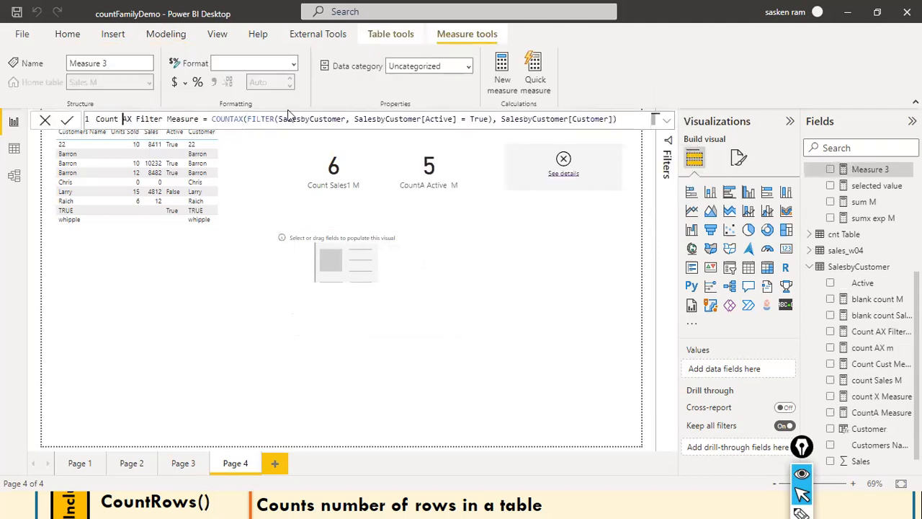
Step: Rename the measure in the formula to CountX Filter Measure and change its function from COUNTAX to COUNTX
{"action": "key", "text": "Delete"}
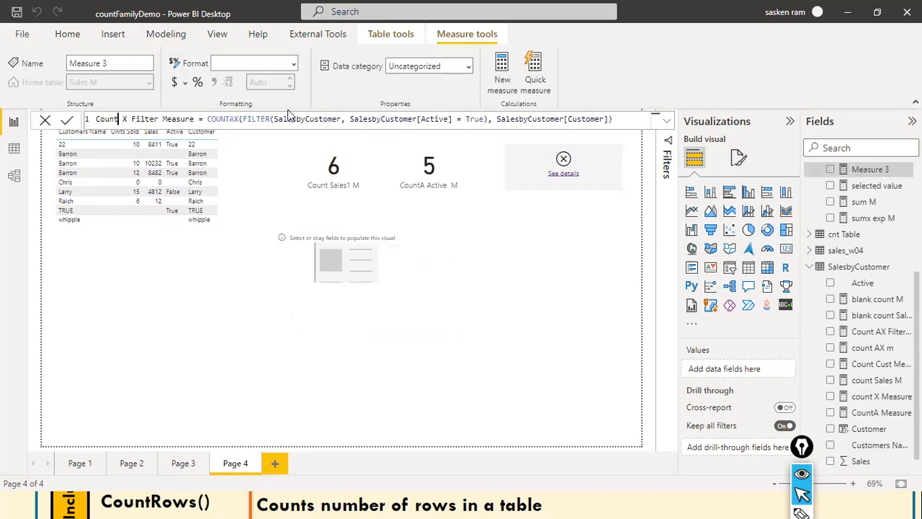
{"action": "key", "text": "Right"}
{"action": "key", "text": "Delete"}
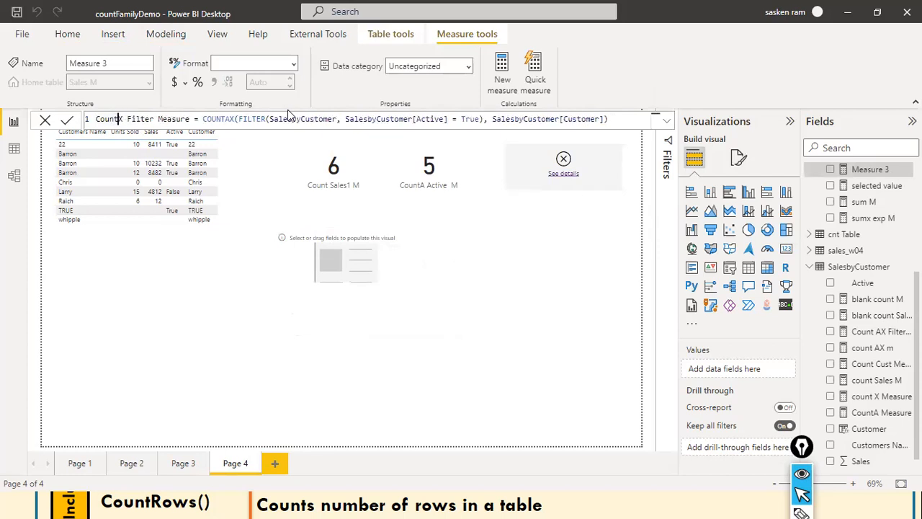
{"action": "key", "text": "Right"}
{"action": "key", "text": "Right"}
{"action": "key", "text": "Right"}
{"action": "key", "text": "Right"}
{"action": "key", "text": "Right"}
{"action": "key", "text": "Right"}
{"action": "key", "text": "Right"}
{"action": "key", "text": "BackSpace"}
{"action": "key", "text": "ctrl+Right"}
{"action": "key", "text": "ctrl+Right"}
{"action": "key", "text": "ctrl+Right"}
{"action": "key", "text": "ctrl+Right"}
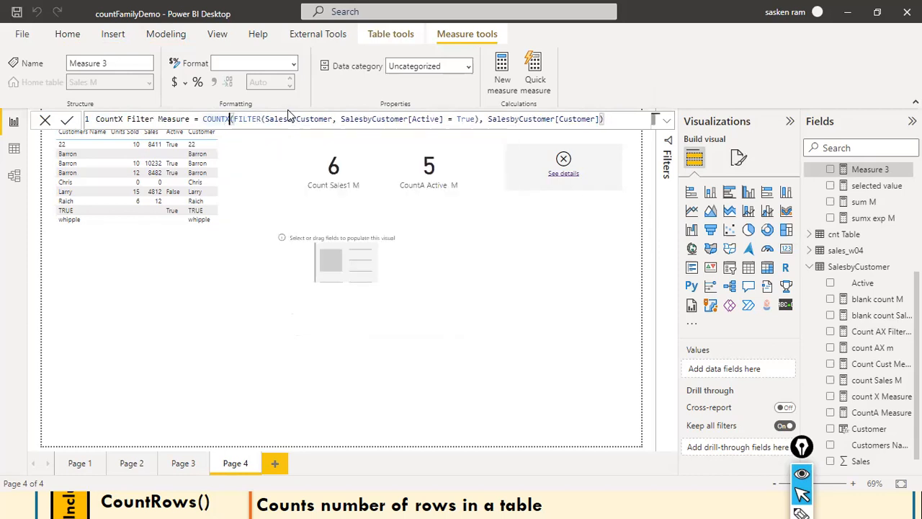
Step: Highlight the complete FILTER expression that serves as COUNTX's table argument to examine it
{"action": "key", "text": "ctrl+Left"}
{"action": "key", "text": "ctrl+shift+Right"}
{"action": "key", "text": "ctrl+shift+Right"}
{"action": "key", "text": "ctrl+shift+Right"}
{"action": "key", "text": "ctrl+shift+Right"}
{"action": "key", "text": "ctrl+shift+Right"}
{"action": "key", "text": "ctrl+shift+Right"}
{"action": "key", "text": "ctrl+shift+Right"}
{"action": "key", "text": "ctrl+shift+Right"}
{"action": "key", "text": "ctrl+shift+Right"}
{"action": "key", "text": "shift+Right"}
{"action": "key", "text": "shift+Right"}
{"action": "key", "text": "shift+Right"}
{"action": "key", "text": "shift+Right"}
{"action": "key", "text": "shift+Right"}
{"action": "key", "text": "shift+Right"}
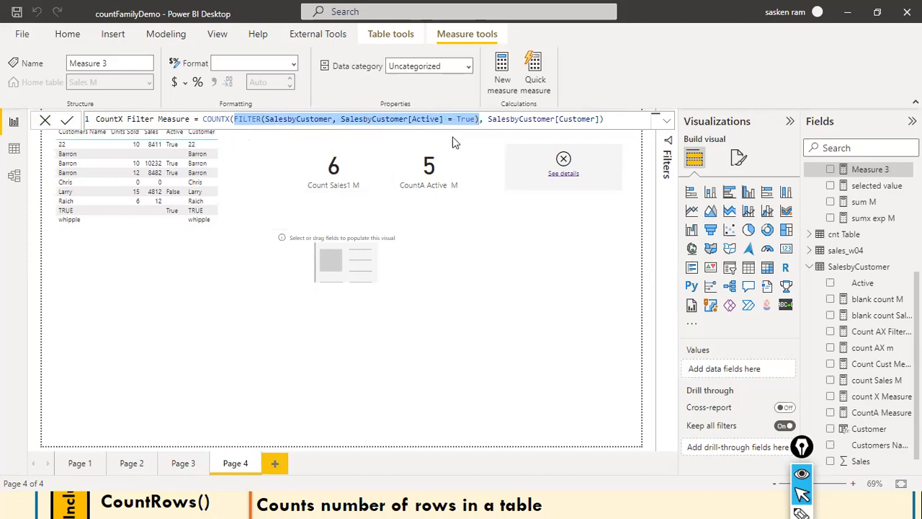
Step: Examine the SalesbyCustomer table argument inside FILTER and highlight its SalesbyCustomer[Active] = True condition
{"action": "left_click", "coordinate": [312, 120]}
{"action": "left_click", "coordinate": [308, 121]}
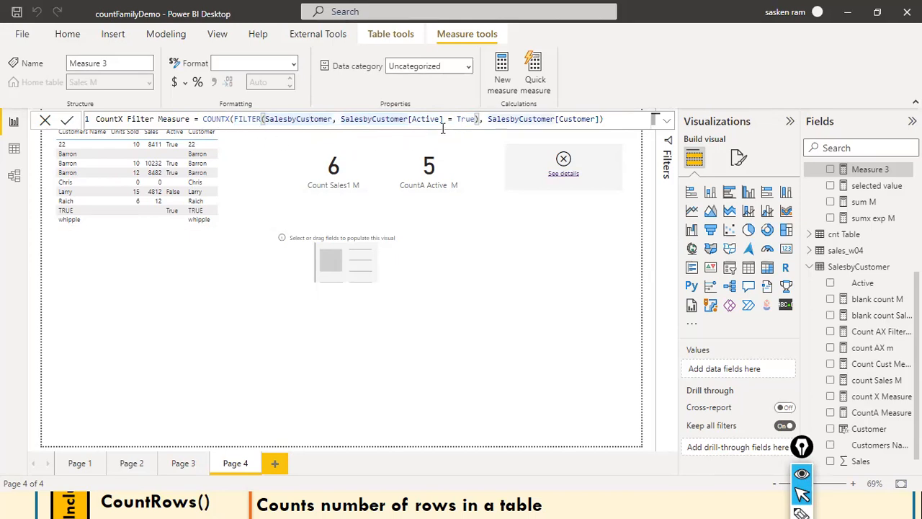
{"action": "key", "text": "Left"}
{"action": "key", "text": "Left"}
{"action": "key", "text": "Left"}
{"action": "key", "text": "Left"}
{"action": "key", "text": "Left"}
{"action": "key", "text": "Left"}
{"action": "key", "text": "Left"}
{"action": "key", "text": "Left"}
{"action": "key", "text": "Left"}
{"action": "key", "text": "Left"}
{"action": "key", "text": "Left"}
{"action": "key", "text": "Left"}
{"action": "key", "text": "Left"}
{"action": "key", "text": "Left"}
{"action": "key", "text": "Left"}
{"action": "key", "text": "Left"}
{"action": "key", "text": "Left"}
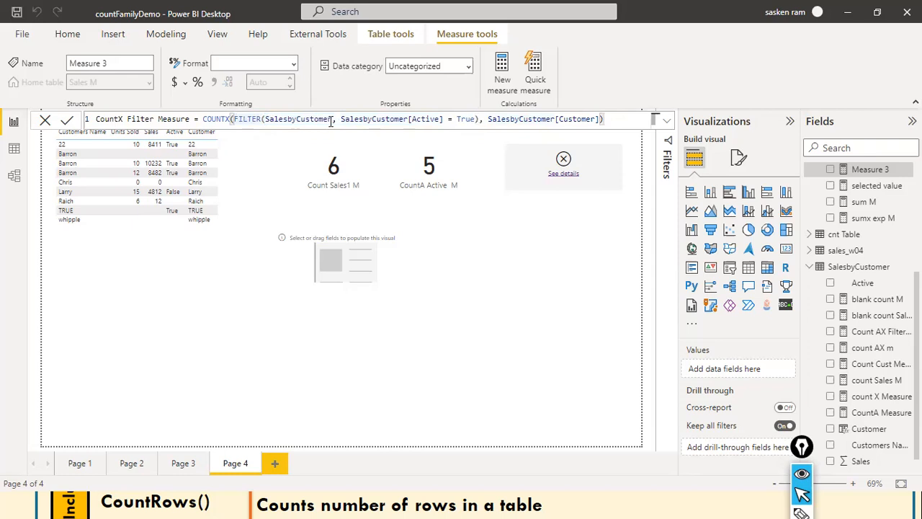
{"action": "left_click", "coordinate": [476, 119]}
{"action": "left_click_drag", "start_coordinate": [422, 119], "coordinate": [340, 119]}
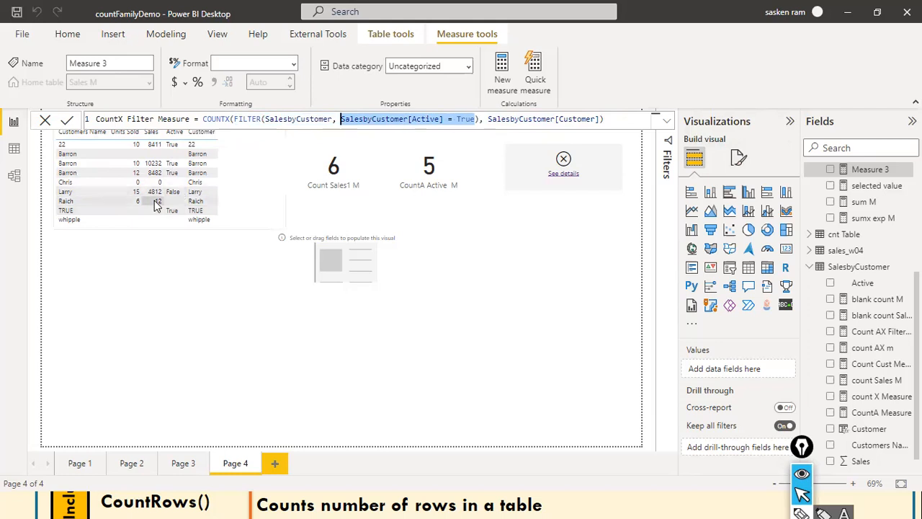
Step: Examine the SalesbyCustomer[Customer] column given as the COUNTX formula's last argument
{"action": "left_click", "coordinate": [538, 120]}
{"action": "key", "text": "Right"}
{"action": "key", "text": "Right"}
{"action": "key", "text": "Right"}
{"action": "key", "text": "Right"}
{"action": "key", "text": "Right"}
{"action": "key", "text": "Right"}
{"action": "key", "text": "Right"}
{"action": "key", "text": "Right"}
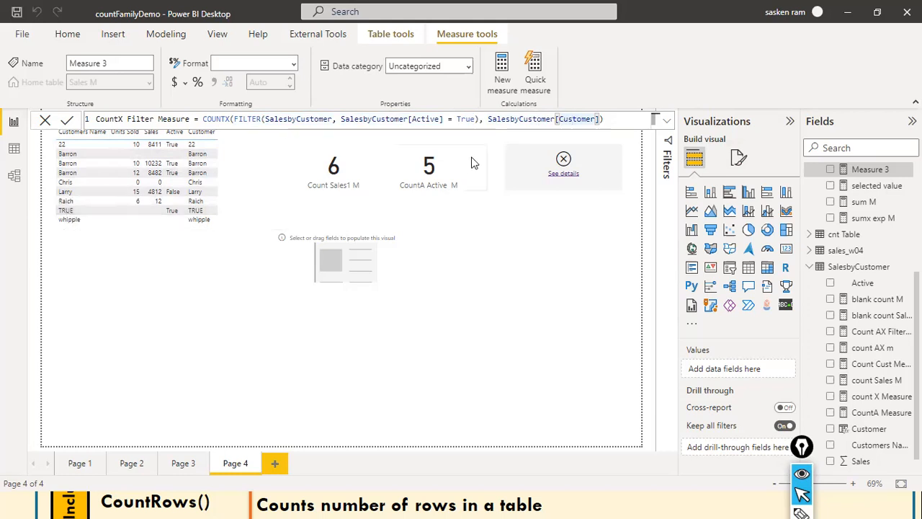
Step: Commit the CountX Filter Measure formula, find the measure by searching the fields for countx, and place it on the empty card
{"action": "left_click", "coordinate": [618, 127]}
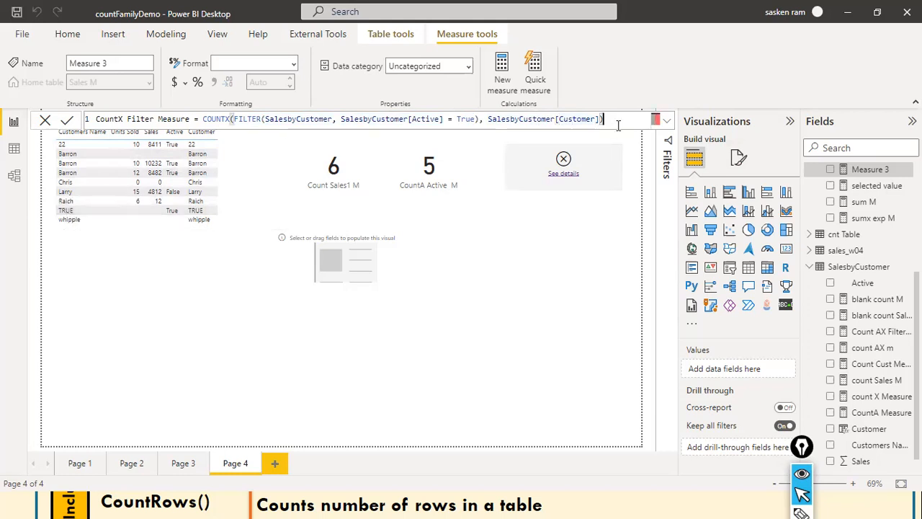
{"action": "key", "text": "Return"}
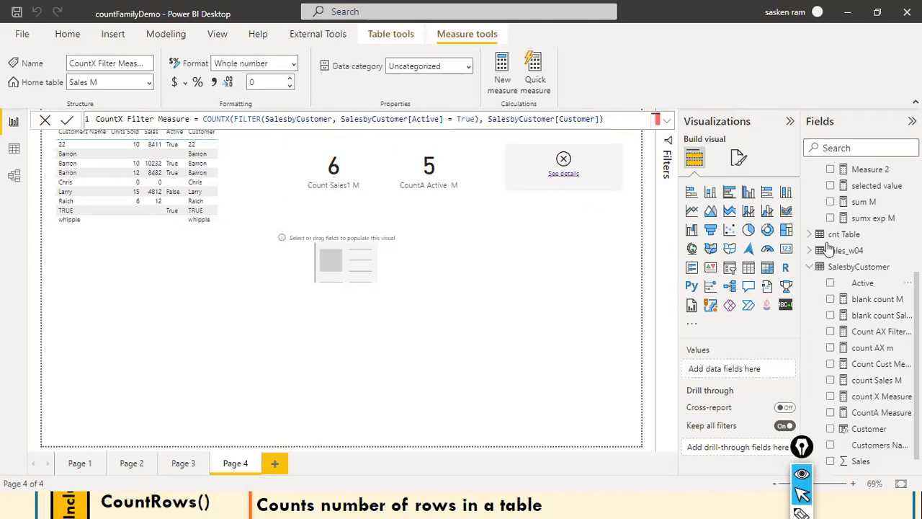
{"action": "left_click", "coordinate": [821, 148]}
{"action": "type", "text": "count"}
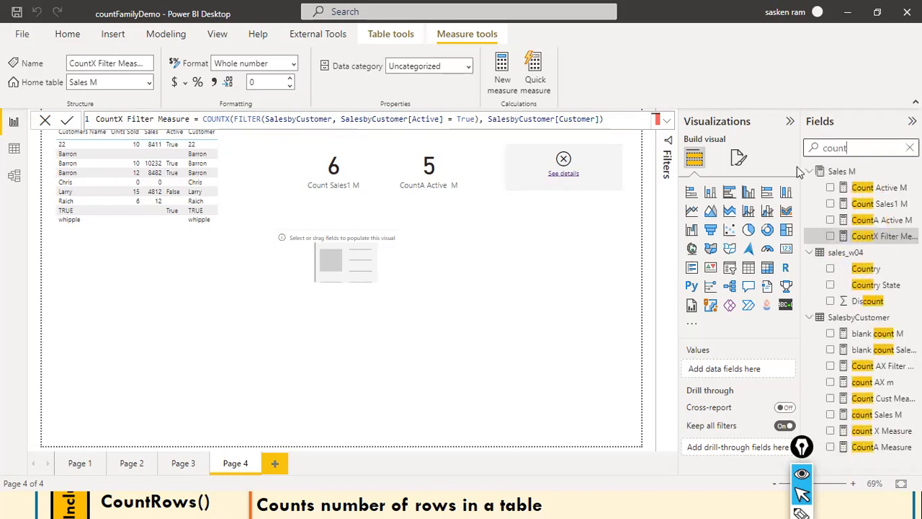
{"action": "type", "text": "x"}
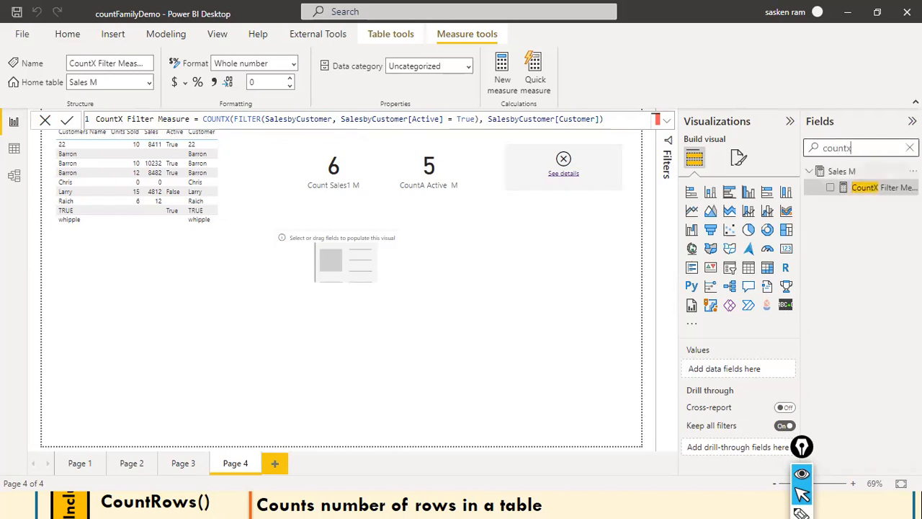
{"action": "left_click_drag", "start_coordinate": [875, 187], "coordinate": [360, 274]}
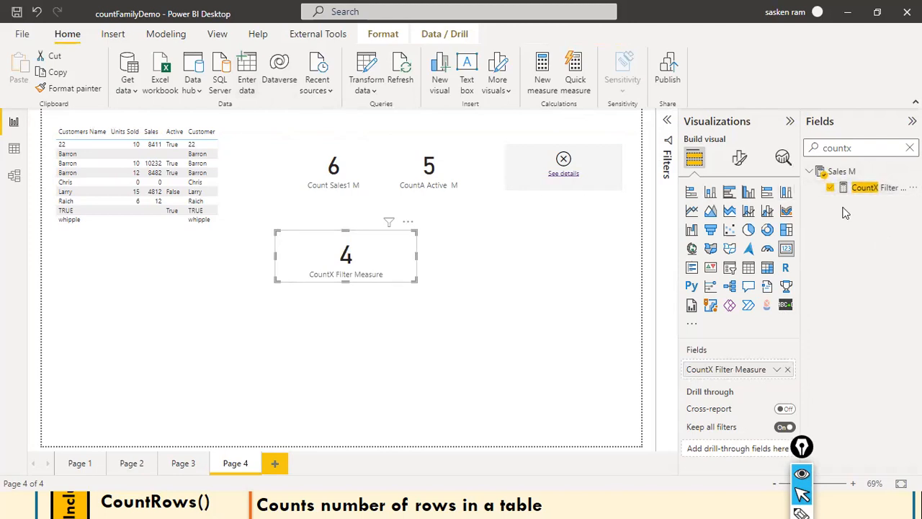
Step: Clear the field search and narrow the CountX Filter Measure card from its side edge
{"action": "double_click", "coordinate": [859, 149]}
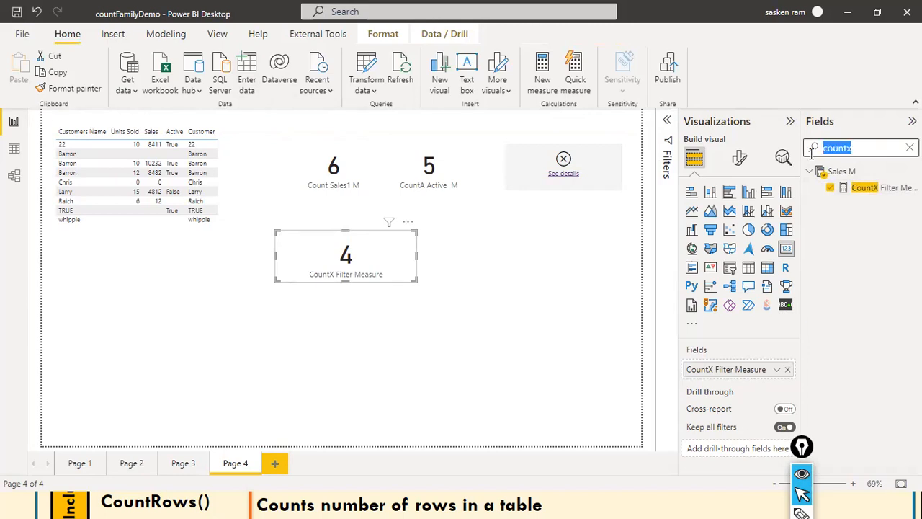
{"action": "left_click", "coordinate": [862, 150]}
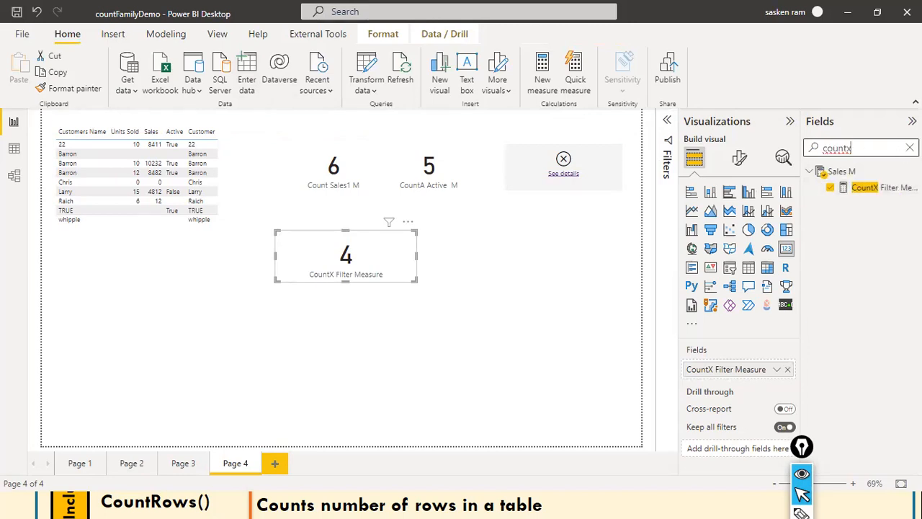
{"action": "left_click", "coordinate": [909, 147]}
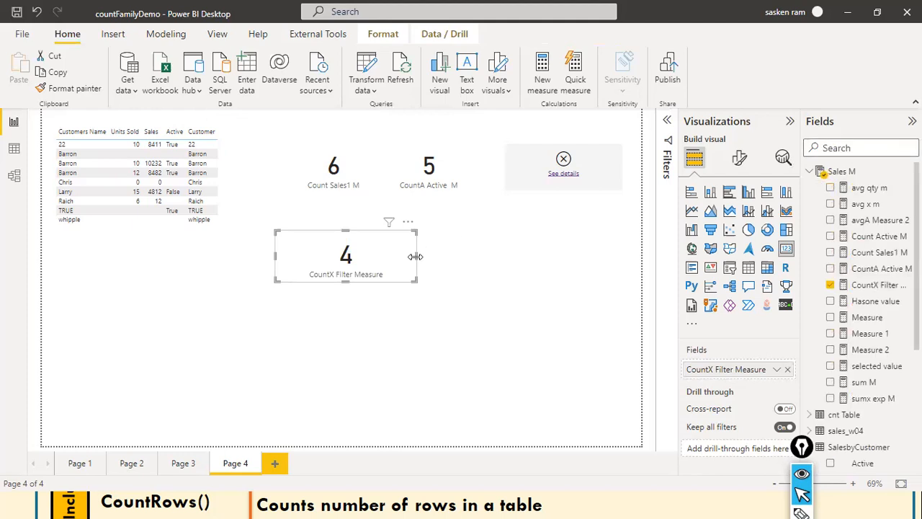
{"action": "mouse_move", "coordinate": [415, 258]}
{"action": "left_mouse_down"}
{"action": "mouse_move", "coordinate": [387, 258]}
{"action": "mouse_move", "coordinate": [400, 262]}
{"action": "left_mouse_up"}
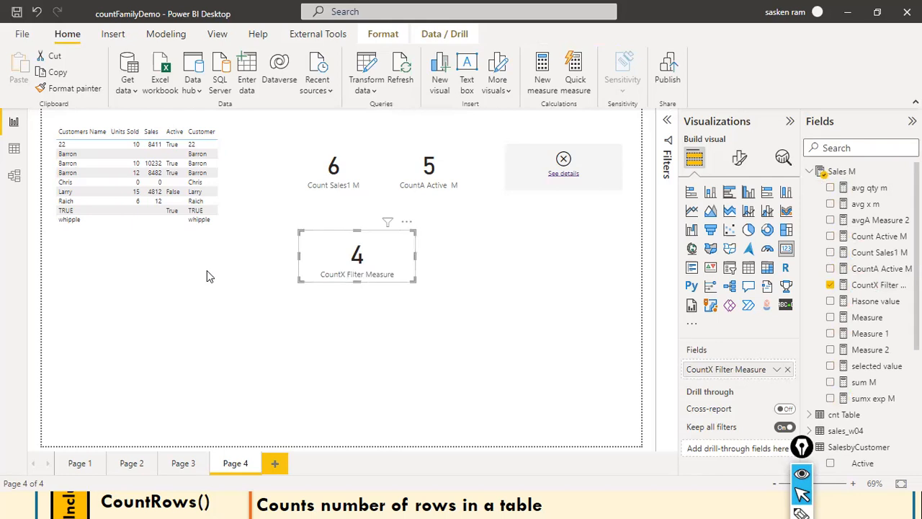
Step: Mark the True rows in the Active column and their customer names with red arrows, and clear the annotations
{"action": "key", "text": "ctrl+shift+9"}
{"action": "mouse_move", "coordinate": [148, 116]}
{"action": "left_mouse_down"}
{"action": "mouse_move", "coordinate": [163, 134]}
{"action": "mouse_move", "coordinate": [171, 210]}
{"action": "mouse_move", "coordinate": [81, 208]}
{"action": "left_mouse_up"}
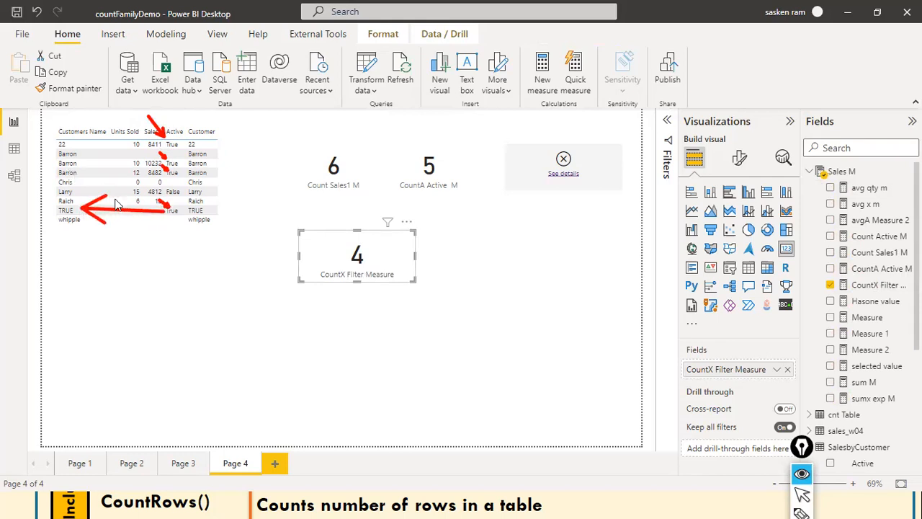
{"action": "mouse_move", "coordinate": [94, 172]}
{"action": "left_mouse_down"}
{"action": "mouse_move", "coordinate": [84, 177]}
{"action": "mouse_move", "coordinate": [80, 164]}
{"action": "left_mouse_up"}
{"action": "left_click_drag", "start_coordinate": [92, 142], "coordinate": [72, 143]}
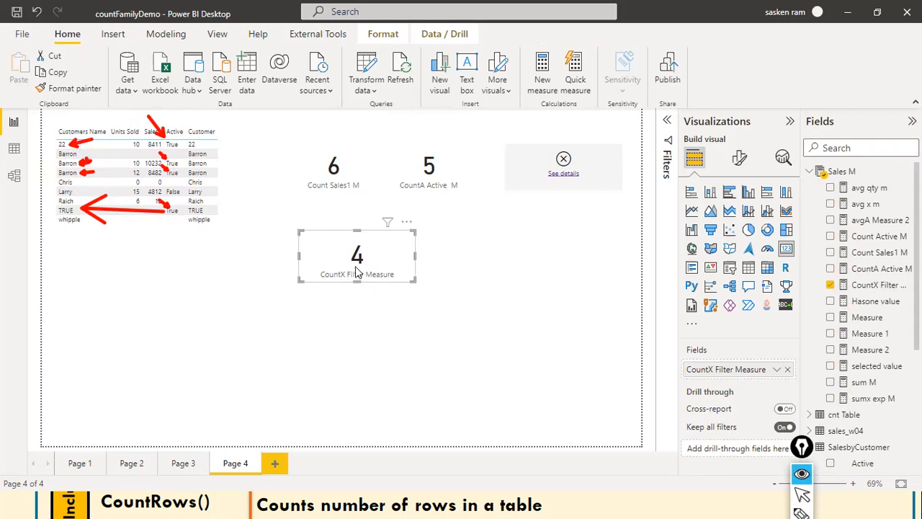
{"action": "left_click_drag", "start_coordinate": [245, 229], "coordinate": [293, 252]}
{"action": "key", "text": "ctrl+shift+1"}
{"action": "key", "text": "ctrl+shift+c"}
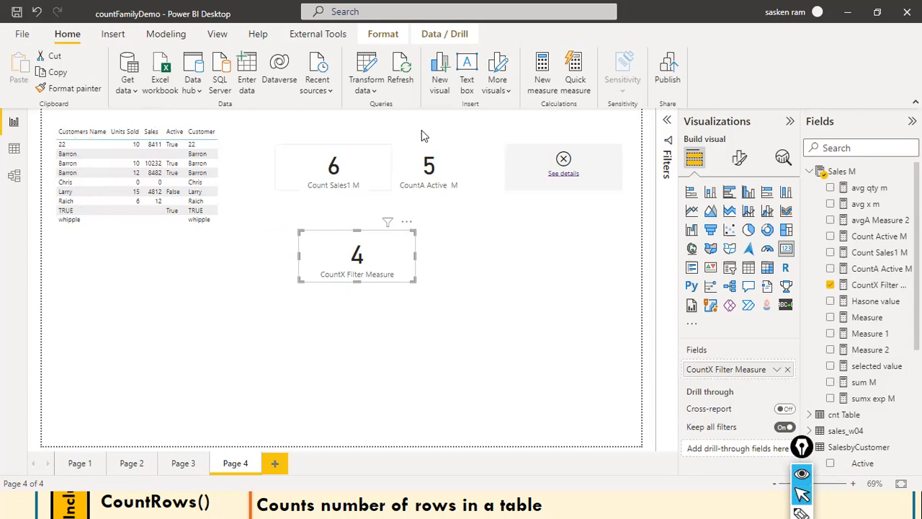
Step: Review the CountX Filter Measure card and its formula, and check the count-function summary slide
{"action": "left_click", "coordinate": [417, 310]}
{"action": "left_click", "coordinate": [399, 247]}
{"action": "left_click", "coordinate": [474, 273]}
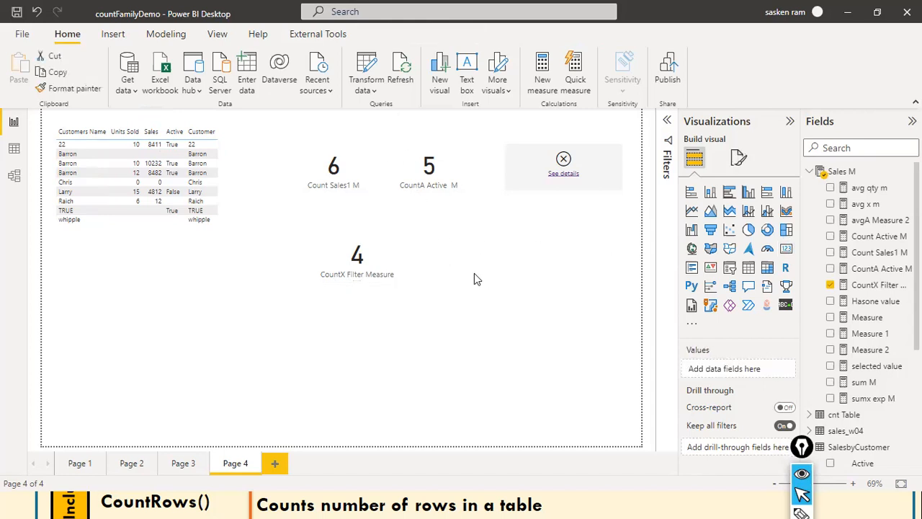
{"action": "left_click", "coordinate": [395, 266]}
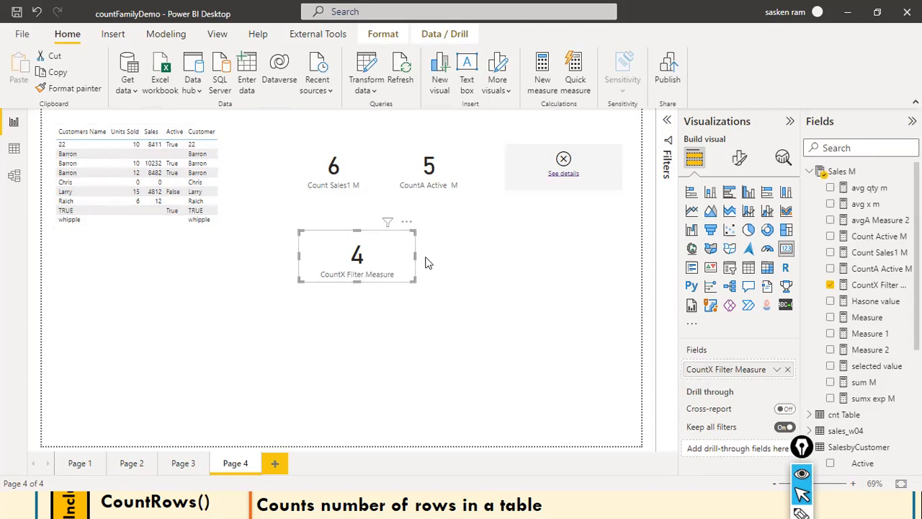
{"action": "left_click", "coordinate": [879, 286]}
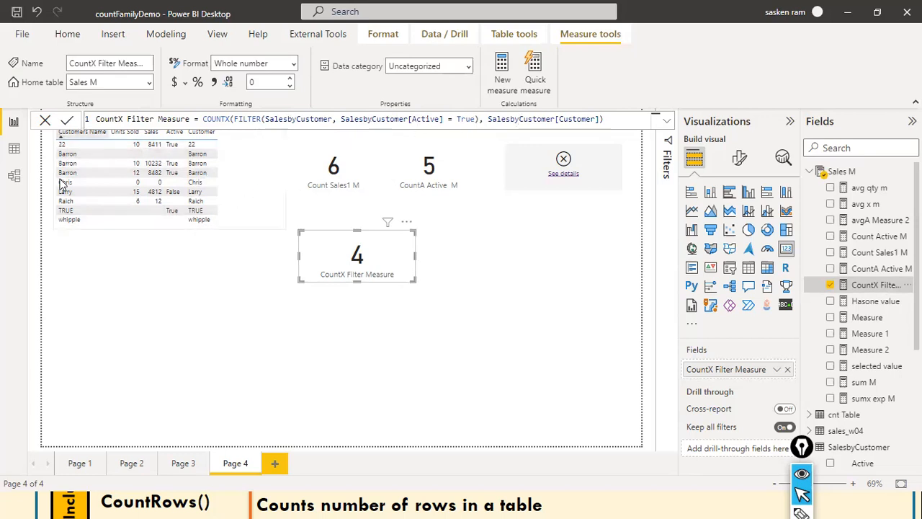
{"action": "left_click", "coordinate": [439, 248]}
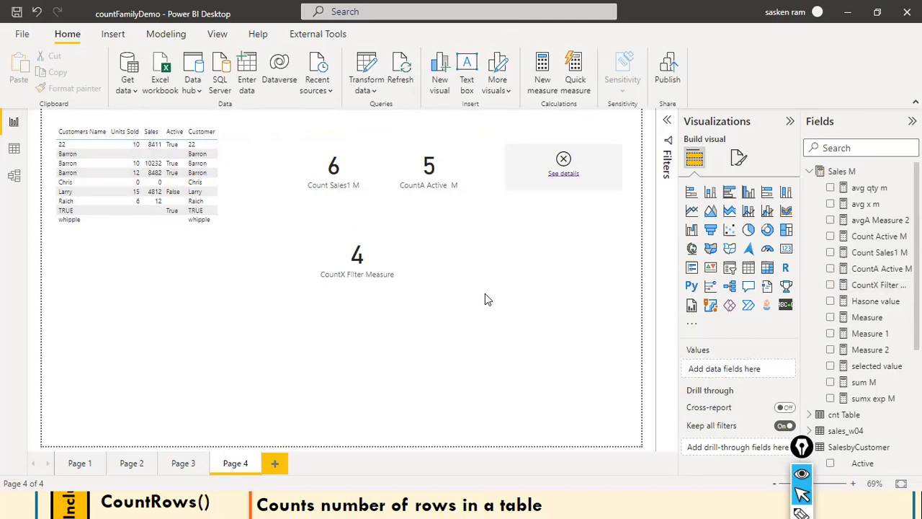
{"action": "key", "text": "alt+Tab"}
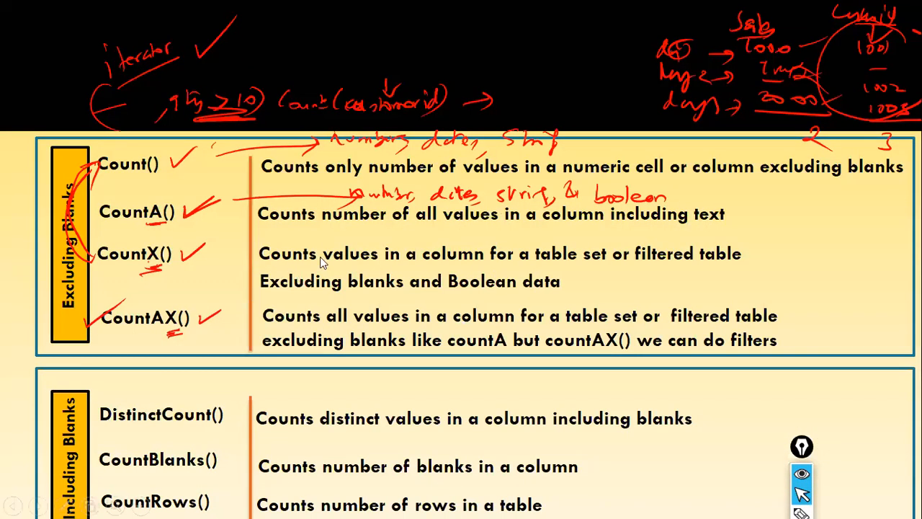
{"action": "key", "text": "alt+Tab"}
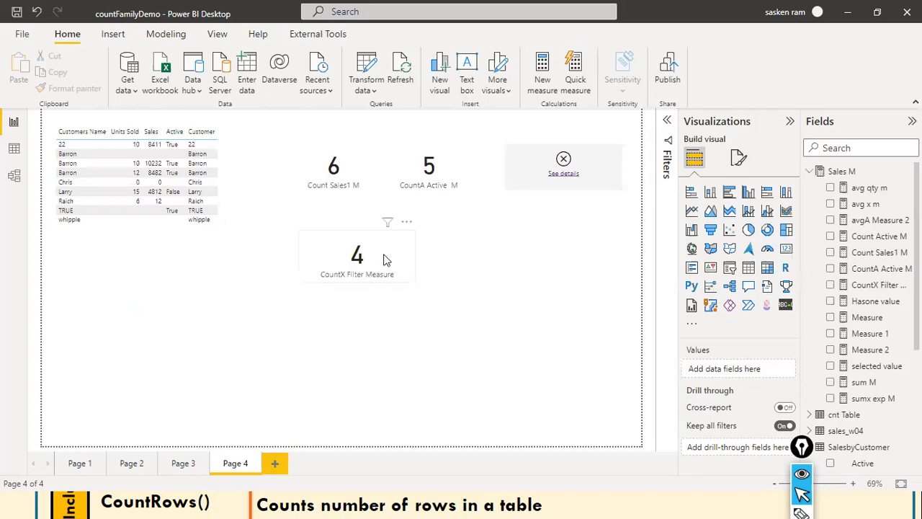
Step: Duplicate the CountX Filter Measure card beside the original and select the measure's entire formula
{"action": "left_click", "coordinate": [383, 260]}
{"action": "left_click_drag", "start_coordinate": [403, 239], "coordinate": [528, 253]}
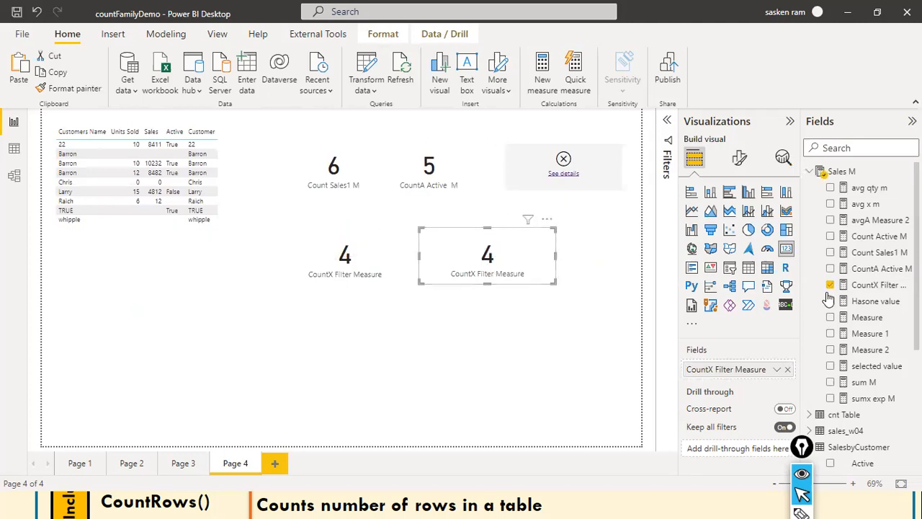
{"action": "left_click", "coordinate": [868, 284]}
{"action": "left_click", "coordinate": [263, 118]}
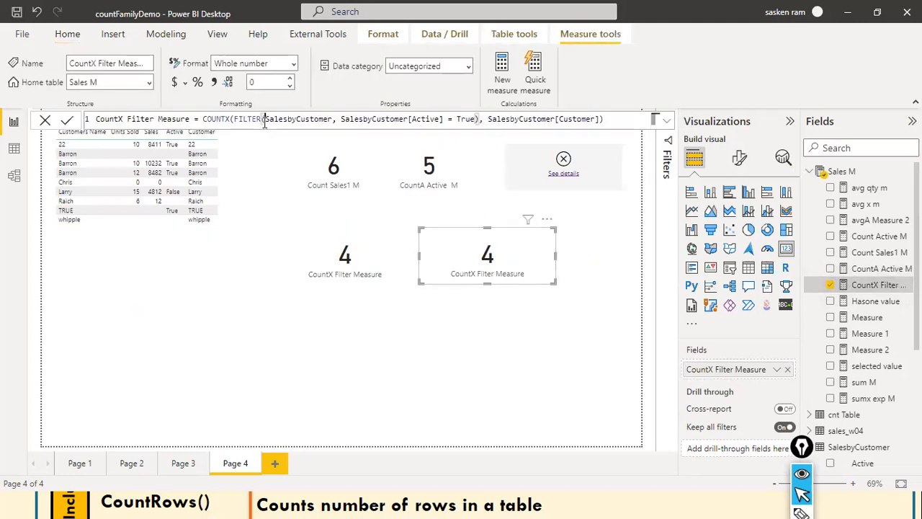
{"action": "key", "text": "ctrl+a"}
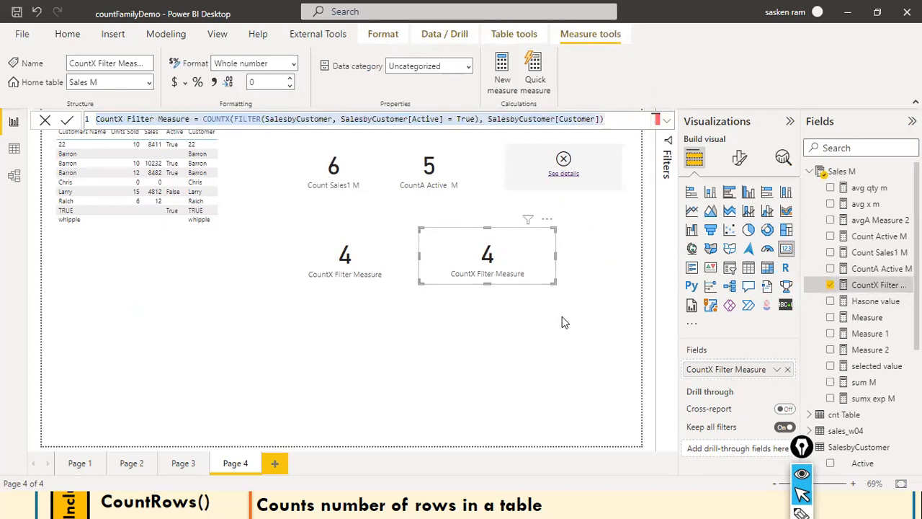
Step: Search the fields for counta and examine the formulas of CountA Active M and CountA Measure
{"action": "left_click", "coordinate": [847, 148]}
{"action": "type", "text": "count"}
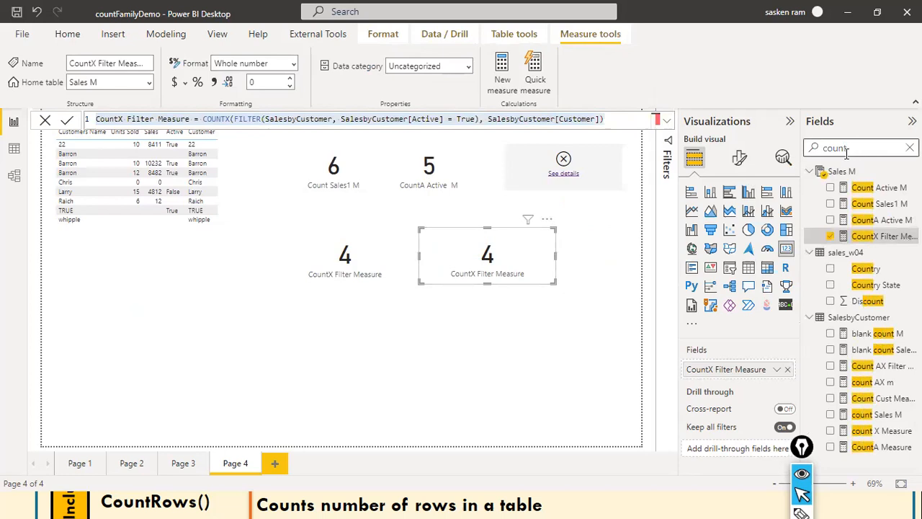
{"action": "type", "text": "a"}
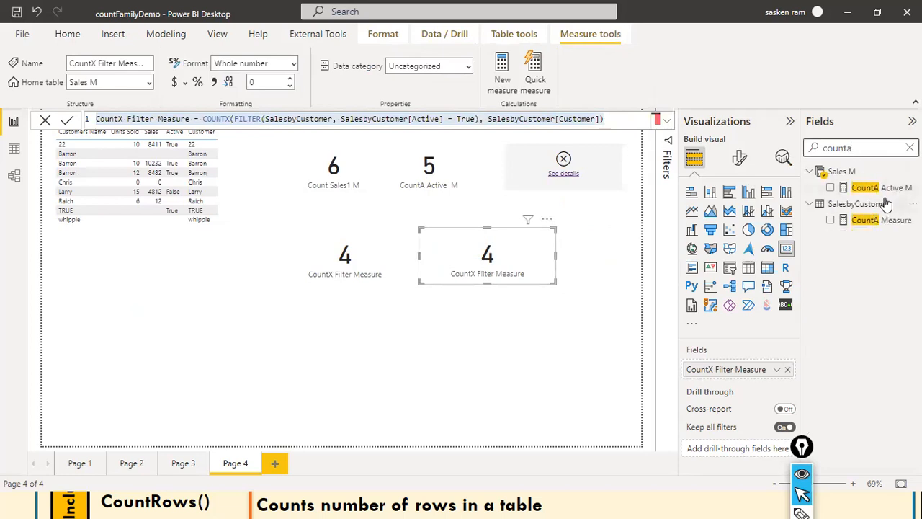
{"action": "left_click", "coordinate": [882, 189]}
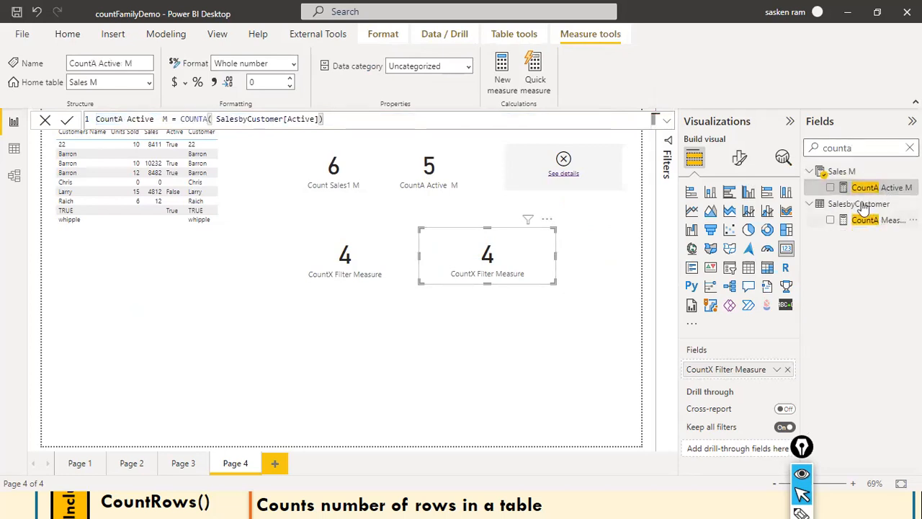
{"action": "left_click", "coordinate": [878, 220]}
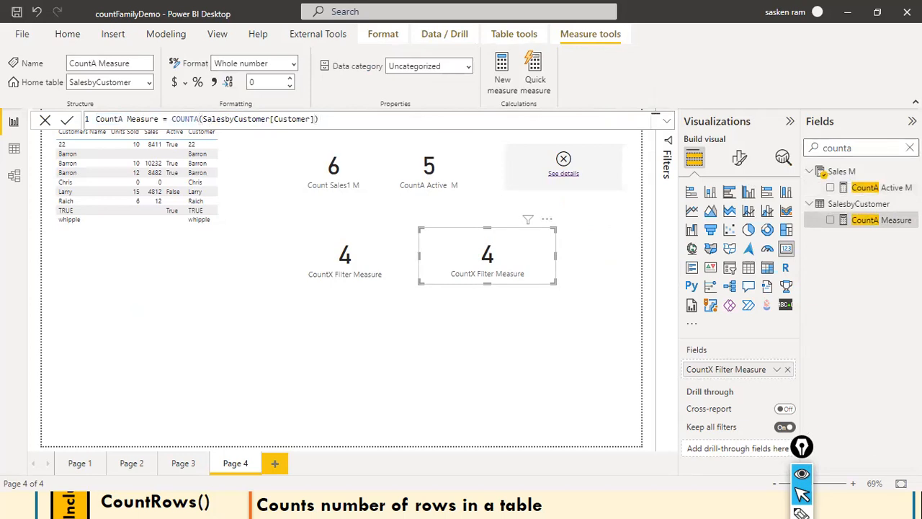
{"action": "left_click", "coordinate": [910, 147]}
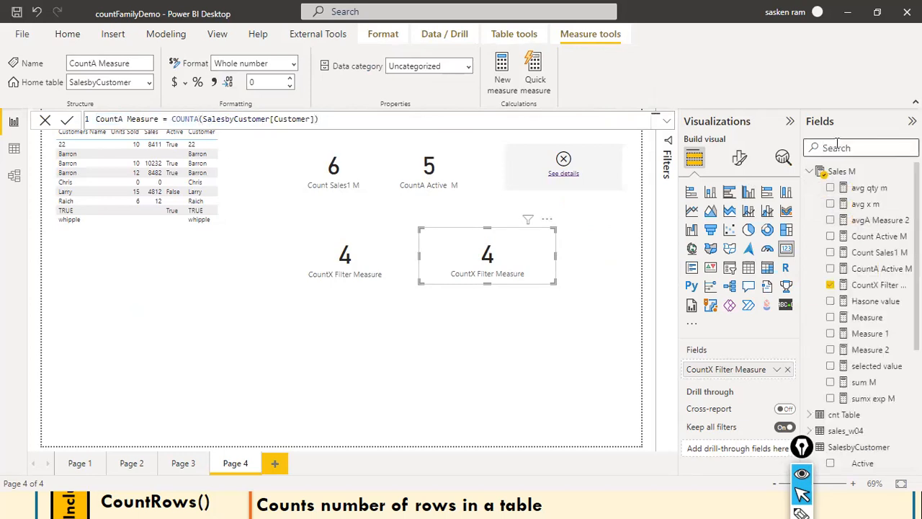
Step: Open Count AX Filter Measure from a count field search and change its last COUNTAX argument to SalesbyCustomer[Active]
{"action": "type", "text": "countax"}
{"action": "key", "text": "BackSpace"}
{"action": "key", "text": "BackSpace"}
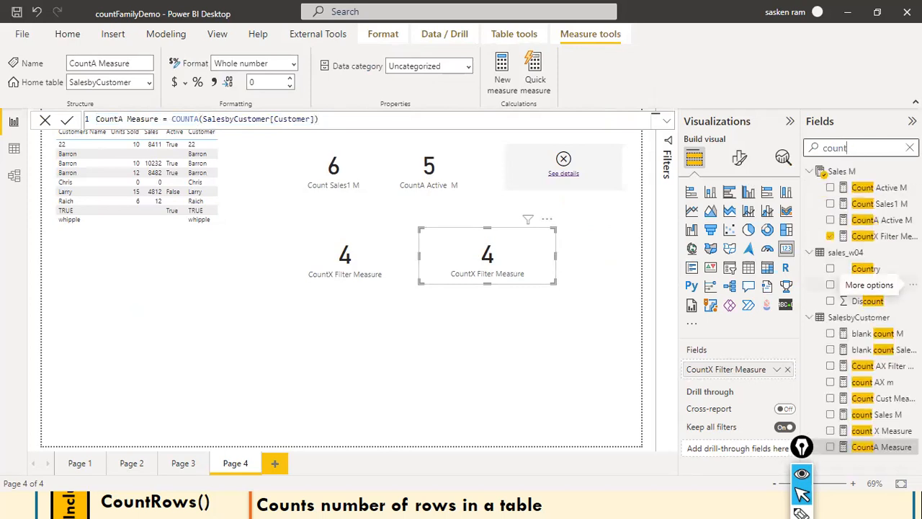
{"action": "left_click", "coordinate": [882, 366]}
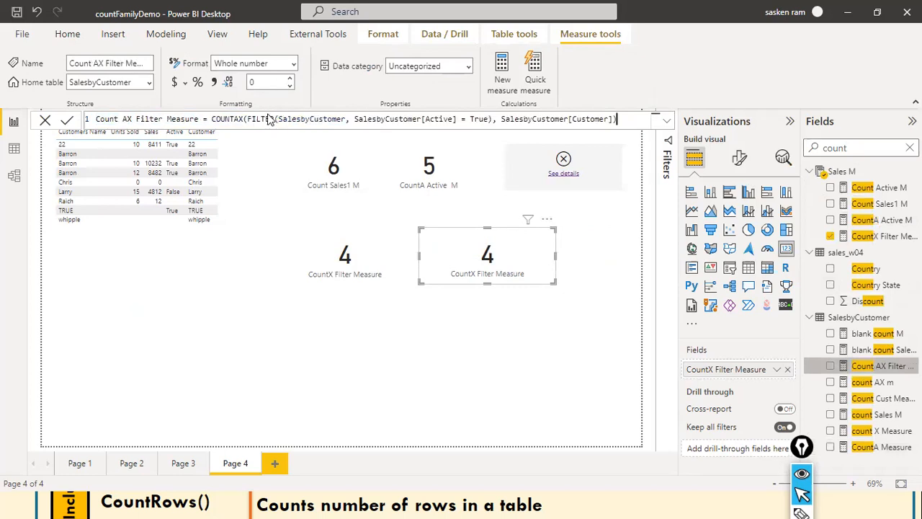
{"action": "left_click", "coordinate": [438, 121]}
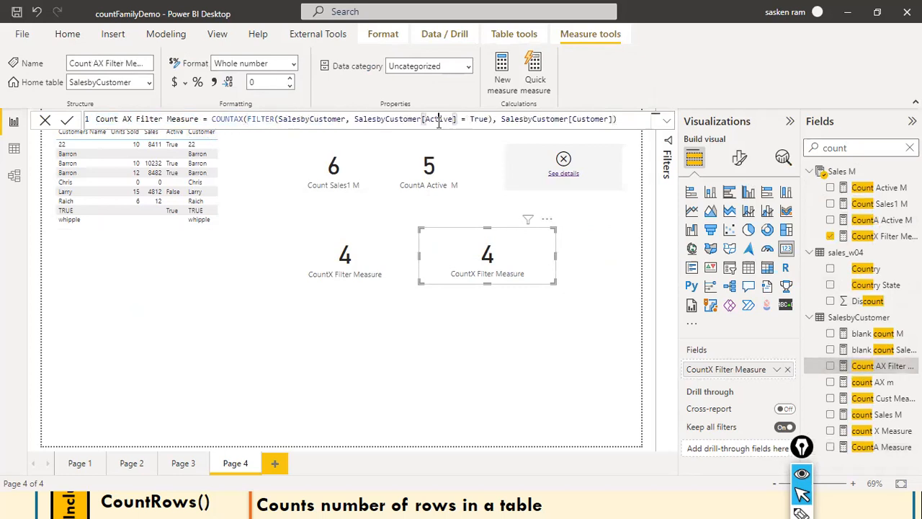
{"action": "double_click", "coordinate": [585, 119]}
{"action": "type", "text": "Active"}
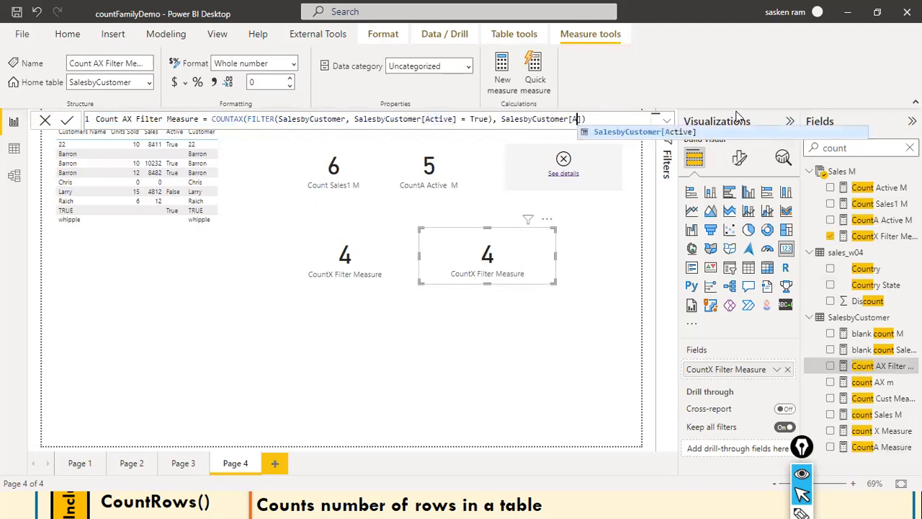
Step: Examine the Count AX Filter Measure formula, checking its FILTER condition and the SalesbyCustomer[Active] argument
{"action": "key", "text": "Right"}
{"action": "key", "text": "ctrl+shift+Left"}
{"action": "key", "text": "ctrl+shift+Left"}
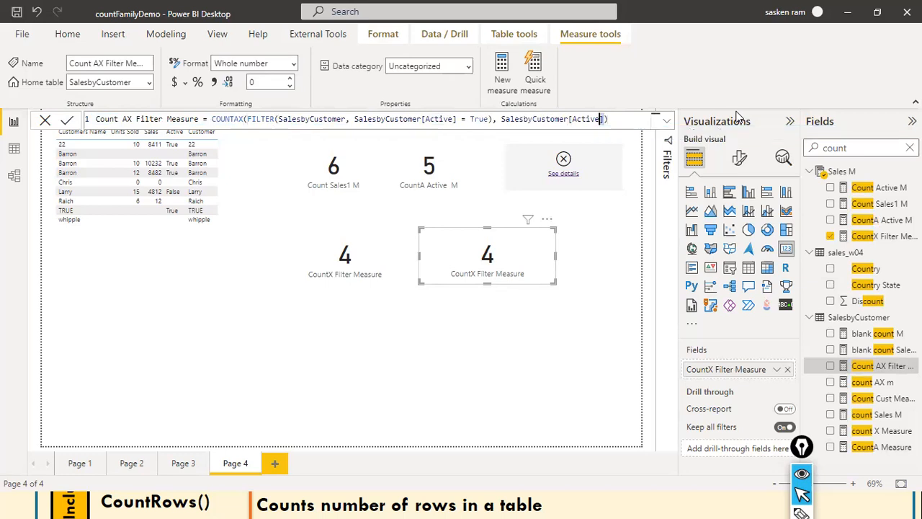
{"action": "key", "text": "ctrl+Left"}
{"action": "key", "text": "ctrl+Left"}
{"action": "key", "text": "Right"}
{"action": "key", "text": "Right"}
{"action": "key", "text": "Right"}
{"action": "key", "text": "Right"}
{"action": "key", "text": "Right"}
{"action": "key", "text": "Right"}
{"action": "key", "text": "Right"}
{"action": "key", "text": "Right"}
{"action": "key", "text": "End"}
{"action": "key", "text": "ctrl+shift+Left"}
{"action": "key", "text": "ctrl+shift+Left"}
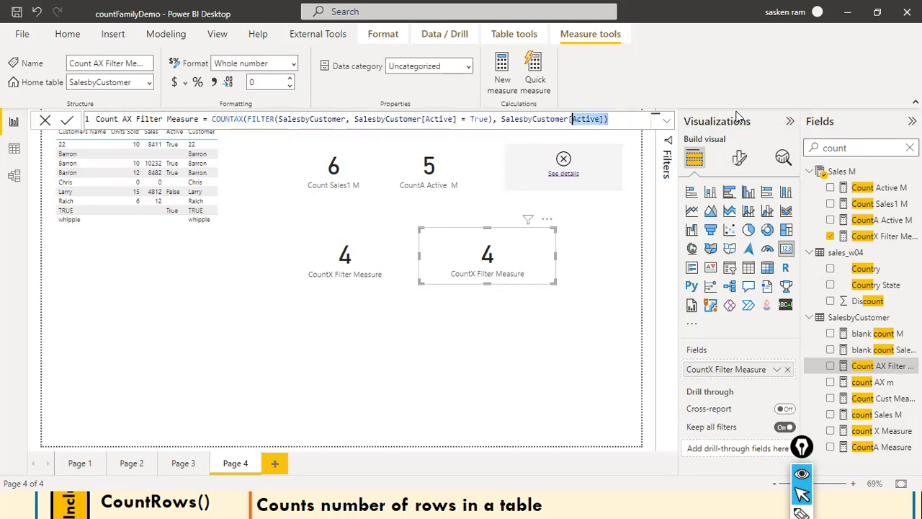
{"action": "key", "text": "ctrl+Left"}
{"action": "key", "text": "ctrl+Left"}
{"action": "key", "text": "ctrl+Left"}
{"action": "key", "text": "ctrl+Left"}
{"action": "key", "text": "ctrl+Left"}
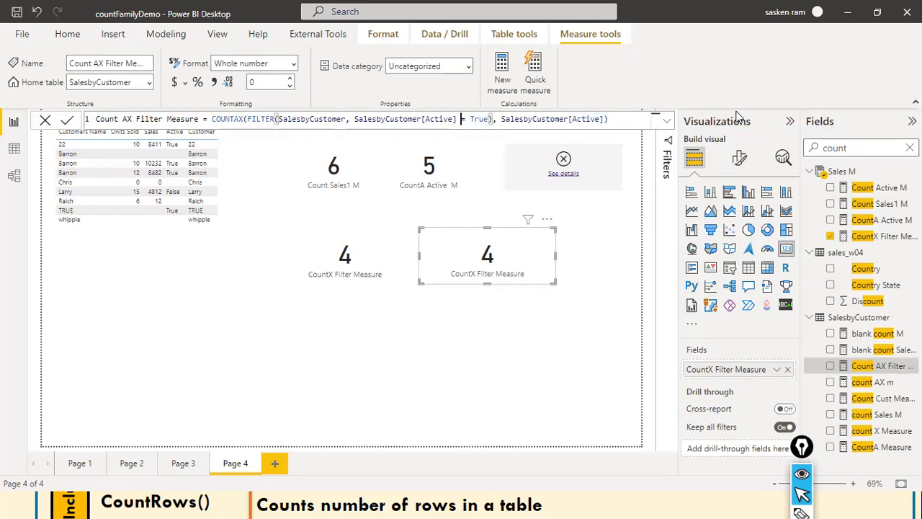
{"action": "key", "text": "ctrl+Left"}
{"action": "key", "text": "ctrl+Left"}
{"action": "key", "text": "ctrl+Left"}
{"action": "key", "text": "ctrl+Right"}
{"action": "key", "text": "ctrl+Right"}
{"action": "key", "text": "ctrl+Right"}
{"action": "key", "text": "ctrl+Right"}
{"action": "key", "text": "ctrl+Right"}
{"action": "key", "text": "ctrl+Right"}
{"action": "key", "text": "ctrl+Right"}
{"action": "key", "text": "Home"}
{"action": "key", "text": "Right"}
{"action": "key", "text": "Right"}
{"action": "key", "text": "End"}
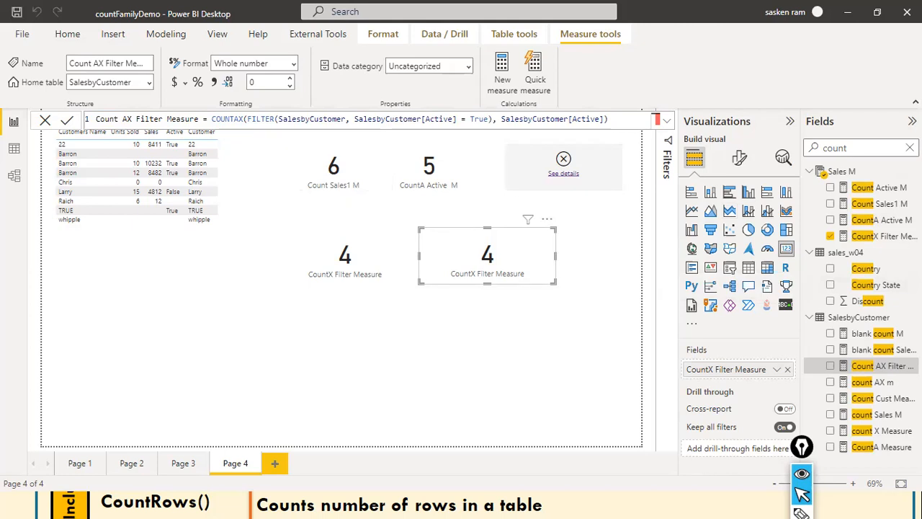
Step: Replace CountX Filter Measure with Count AX Filter Measure in the duplicated card and review its FILTER condition
{"action": "left_click_drag", "start_coordinate": [875, 241], "coordinate": [505, 282]}
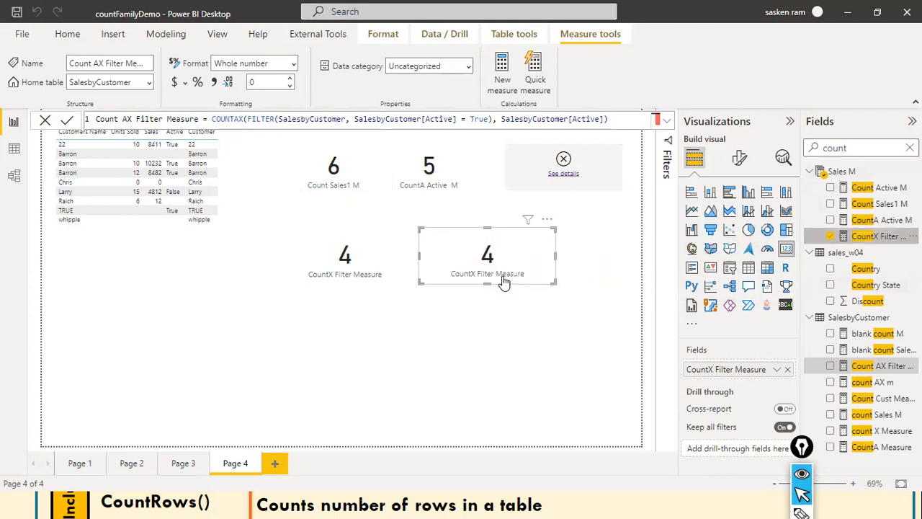
{"action": "left_click", "coordinate": [788, 369]}
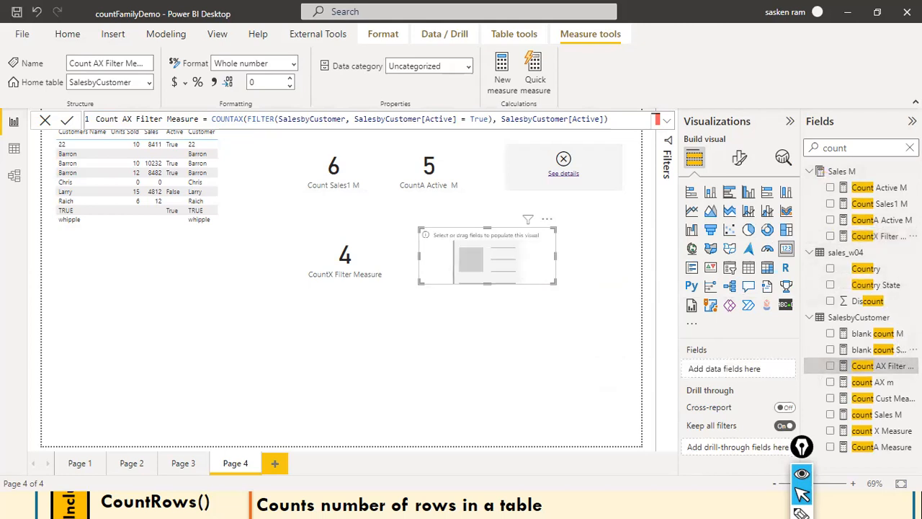
{"action": "left_click_drag", "start_coordinate": [893, 366], "coordinate": [527, 261]}
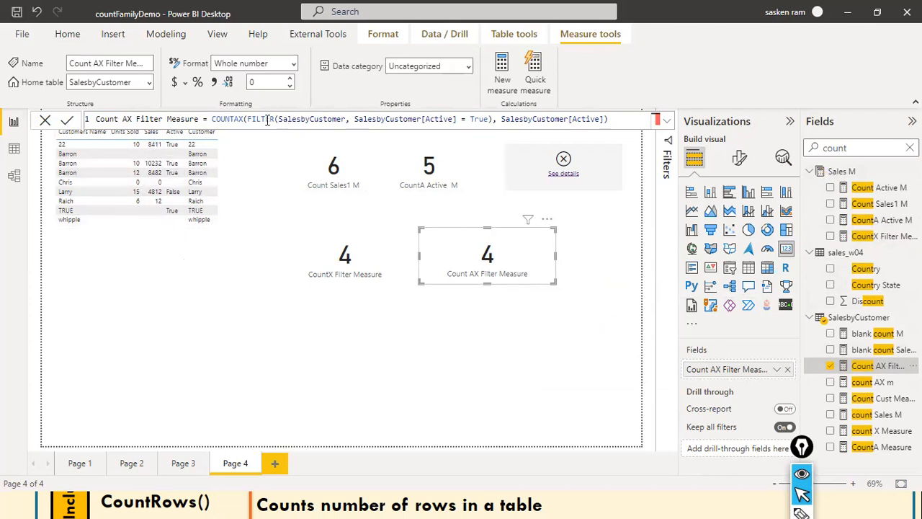
{"action": "left_click_drag", "start_coordinate": [278, 119], "coordinate": [488, 119]}
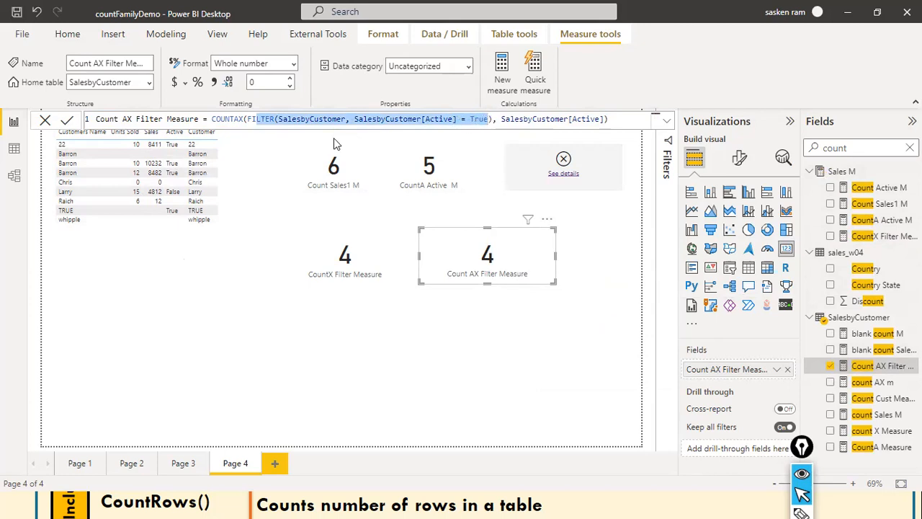
{"action": "left_click", "coordinate": [482, 119]}
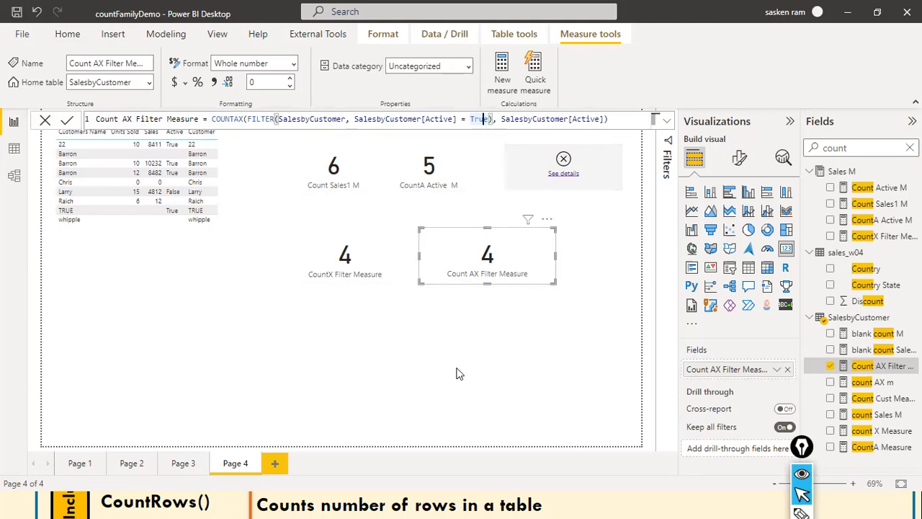
Step: Try SalesbyCustomer[Active] as the last COUNTX argument of CountX Filter Measure and read the card's error details
{"action": "left_click", "coordinate": [361, 252]}
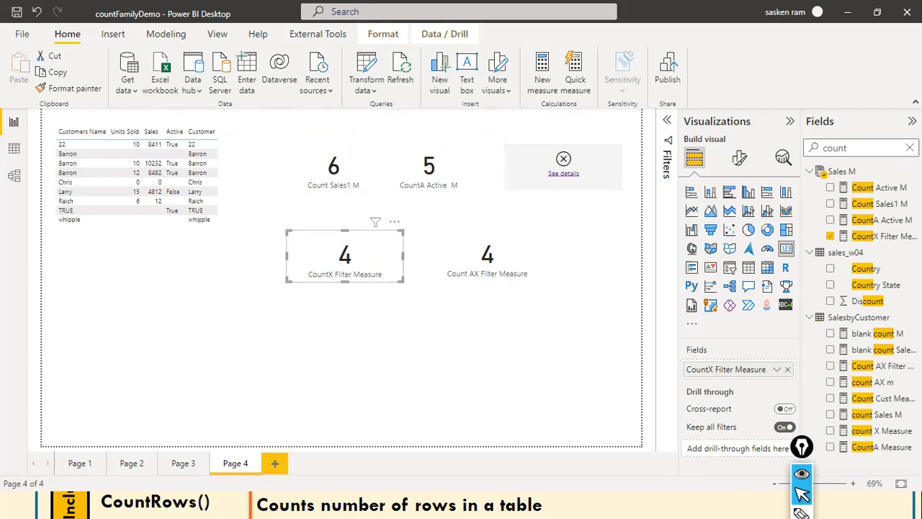
{"action": "left_click", "coordinate": [910, 147]}
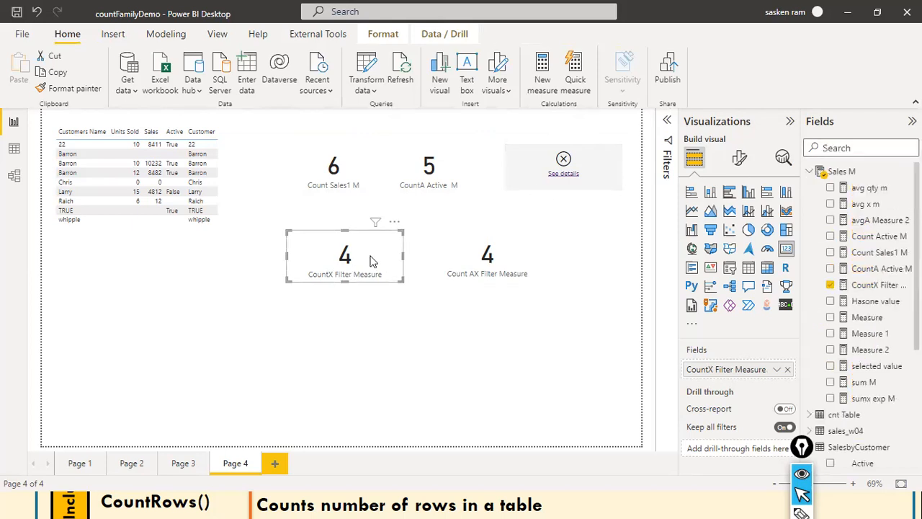
{"action": "scroll", "coordinate": [857, 288], "scroll_direction": "down", "scroll_amount": 2}
{"action": "scroll", "coordinate": [865, 291], "scroll_direction": "up", "scroll_amount": 2}
{"action": "mouse_move", "coordinate": [372, 265]}
{"action": "left_mouse_down"}
{"action": "mouse_move", "coordinate": [620, 355]}
{"action": "mouse_move", "coordinate": [695, 369]}
{"action": "mouse_move", "coordinate": [677, 362]}
{"action": "left_mouse_up"}
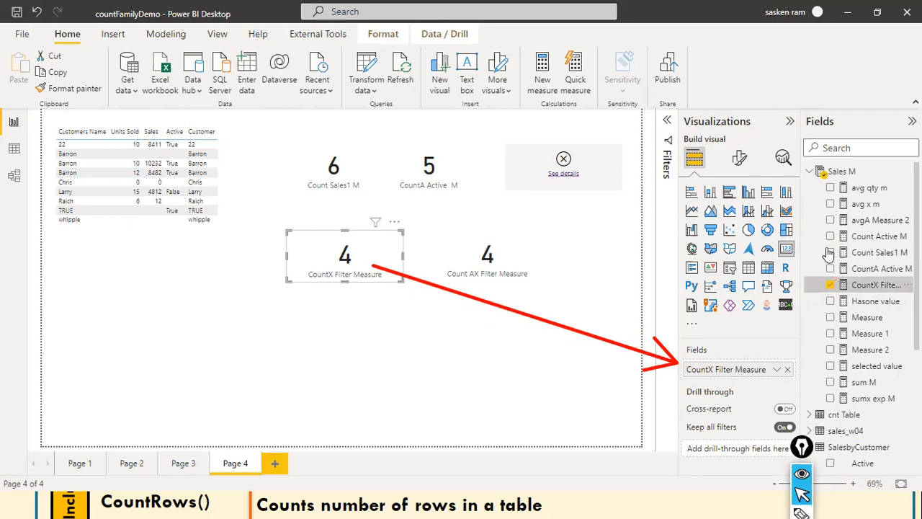
{"action": "left_click", "coordinate": [871, 285]}
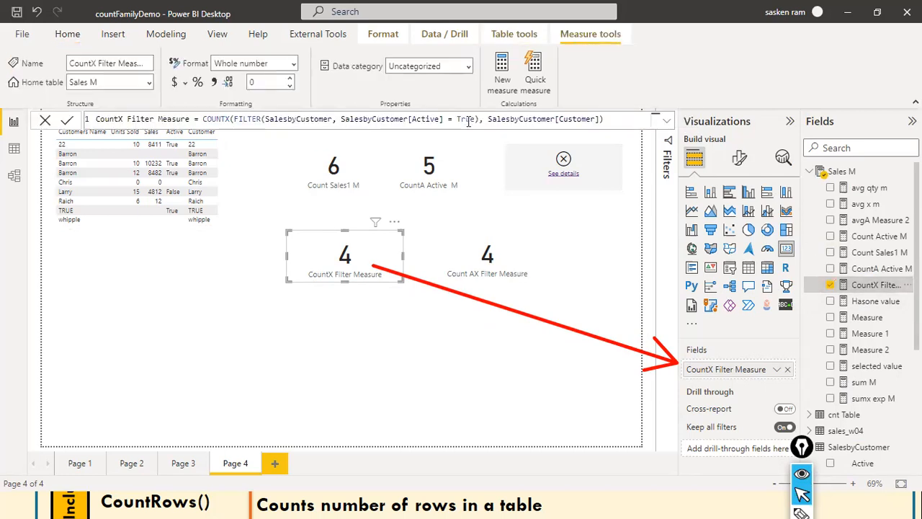
{"action": "double_click", "coordinate": [591, 119]}
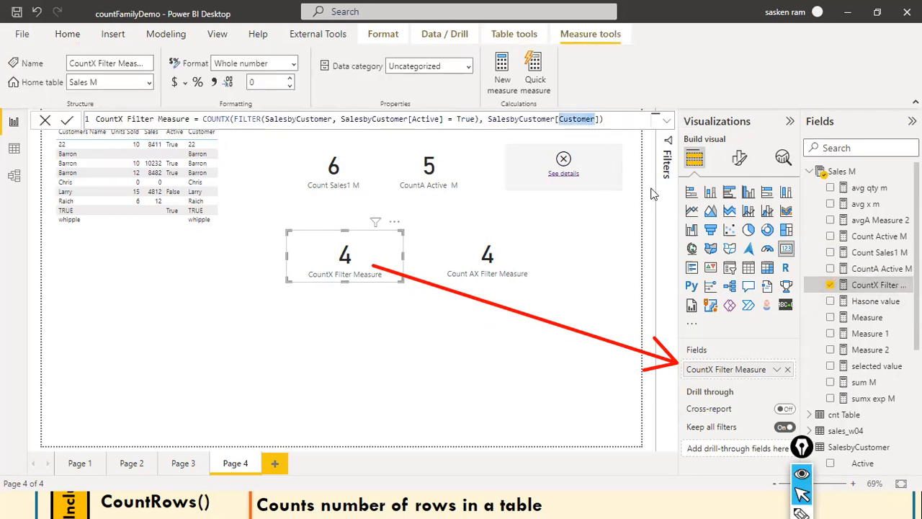
{"action": "type", "text": "Active"}
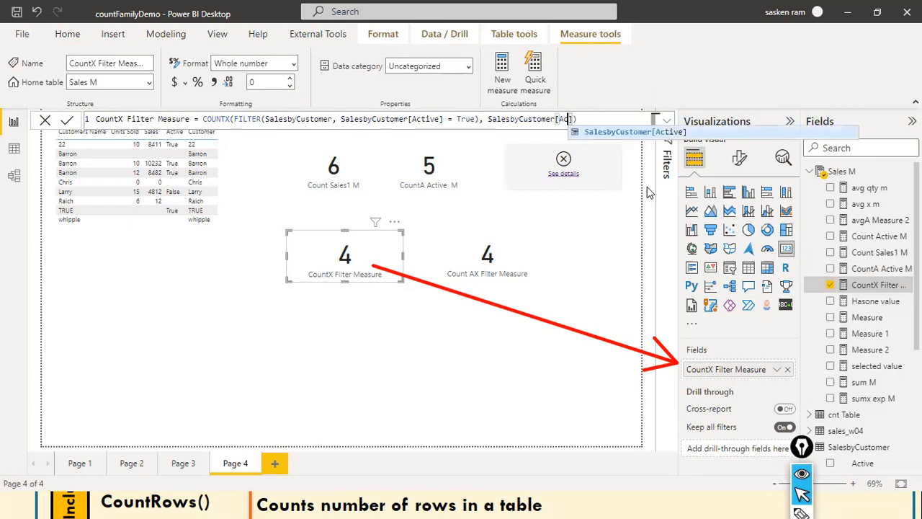
{"action": "key", "text": "End"}
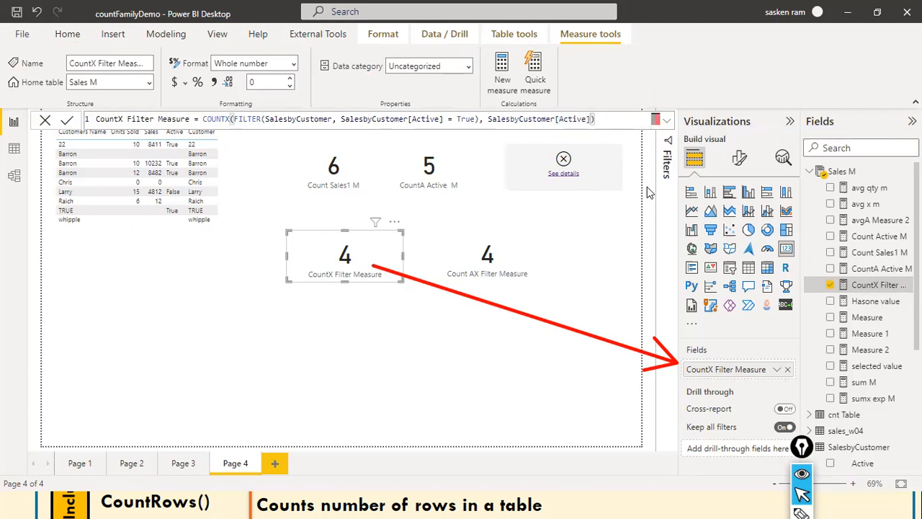
{"action": "key", "text": "Return"}
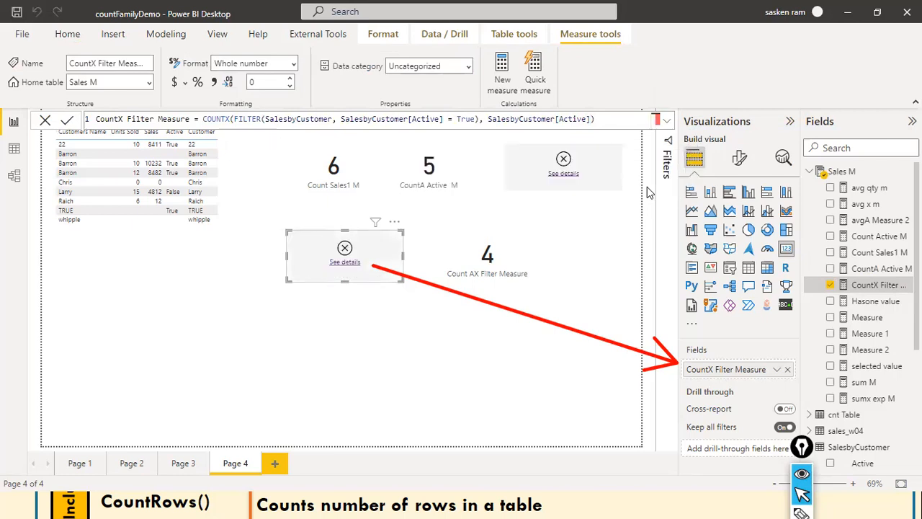
{"action": "left_click", "coordinate": [350, 264]}
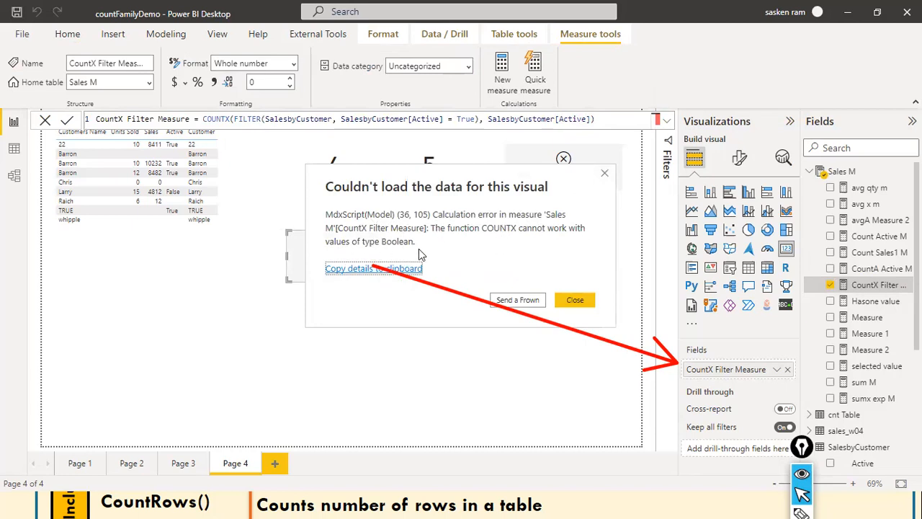
{"action": "left_click", "coordinate": [574, 301]}
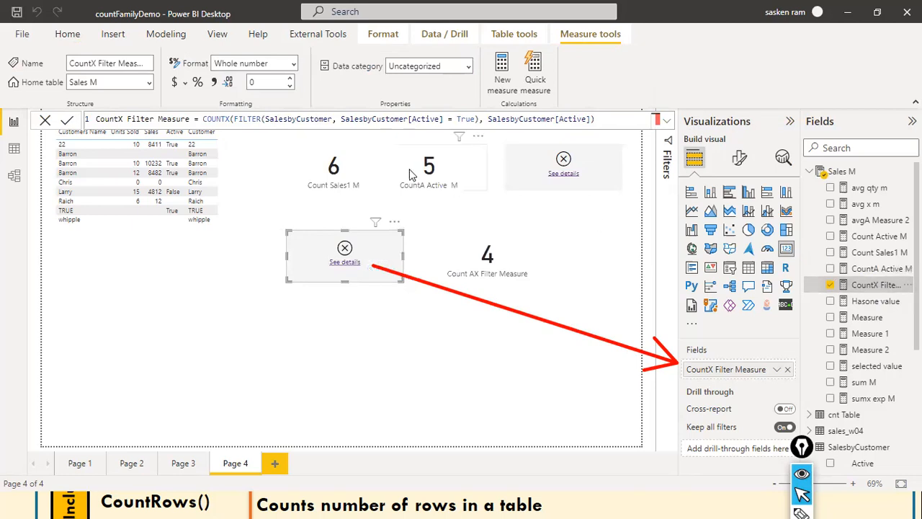
Step: Restore SalesbyCustomer[Customer] as the last COUNTX argument of CountX Filter Measure
{"action": "double_click", "coordinate": [572, 119]}
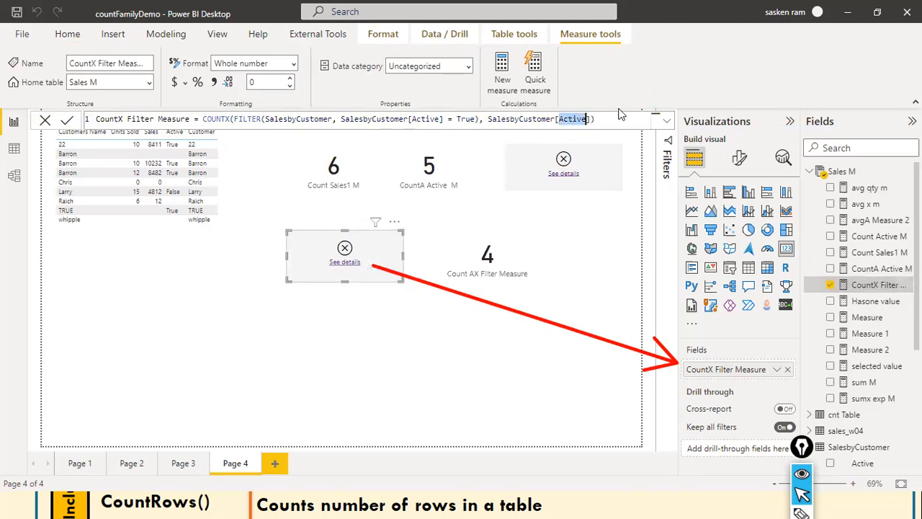
{"action": "type", "text": "C"}
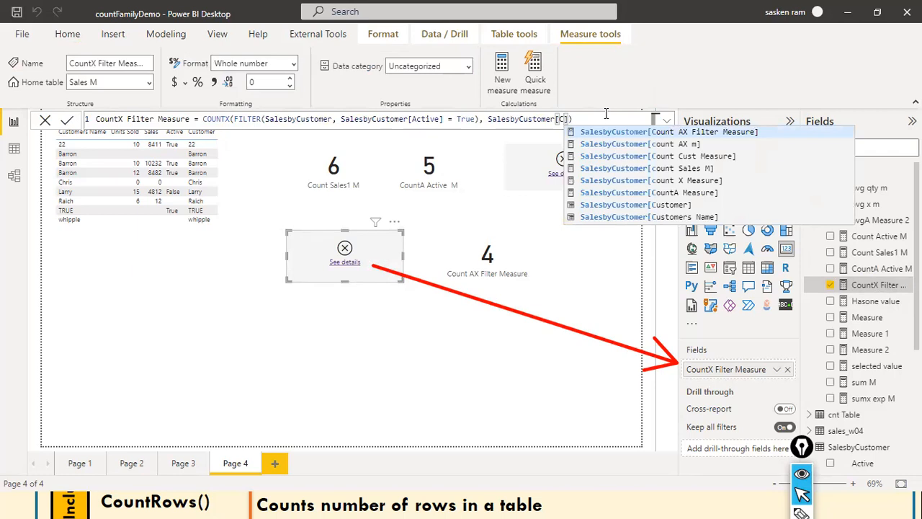
{"action": "type", "text": "ustomer"}
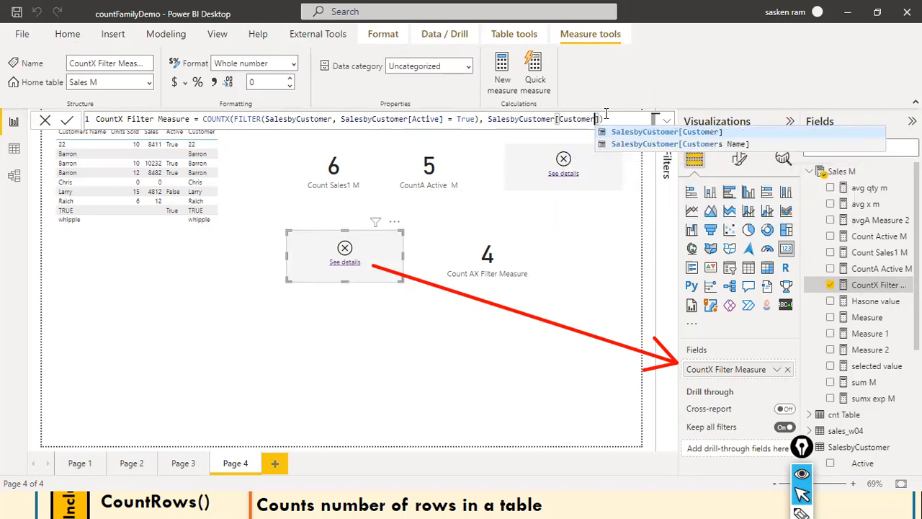
{"action": "left_click", "coordinate": [607, 115]}
{"action": "key", "text": "Return"}
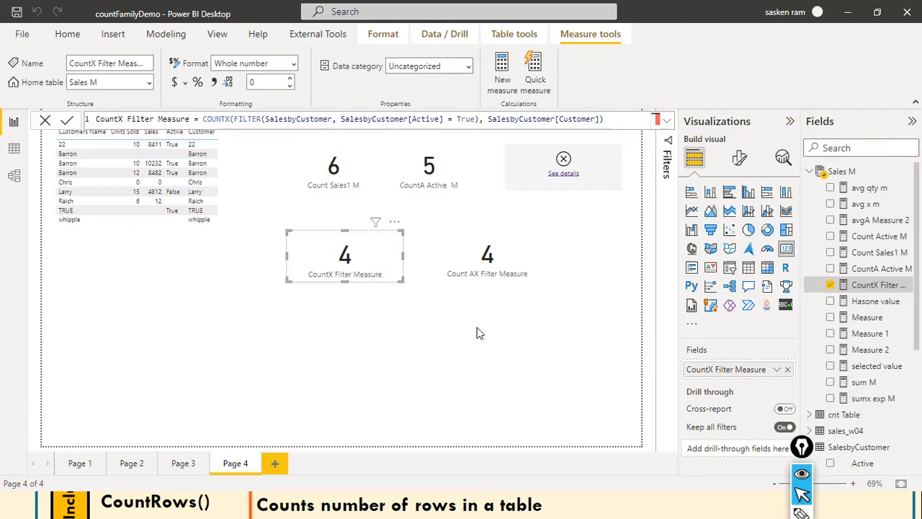
{"action": "left_click", "coordinate": [220, 338]}
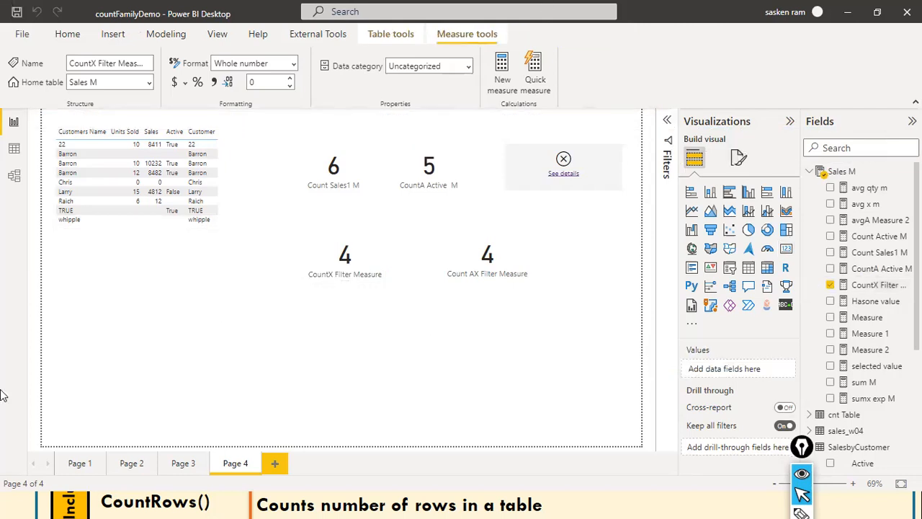
Step: Switch to the presentation slide to review the CountX and CountAX descriptions, and return to the Power BI report
{"action": "left_click", "coordinate": [396, 293]}
{"action": "key", "text": "alt+Tab"}
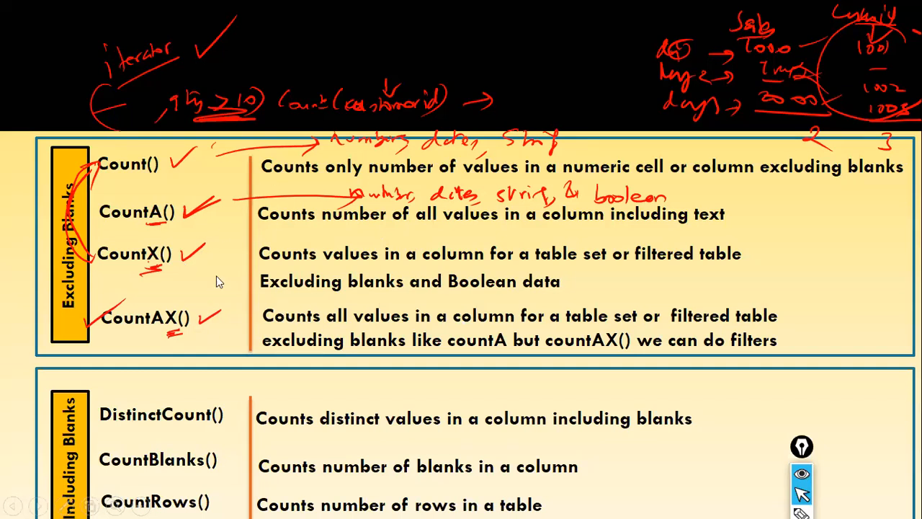
{"action": "key", "text": "alt+Tab"}
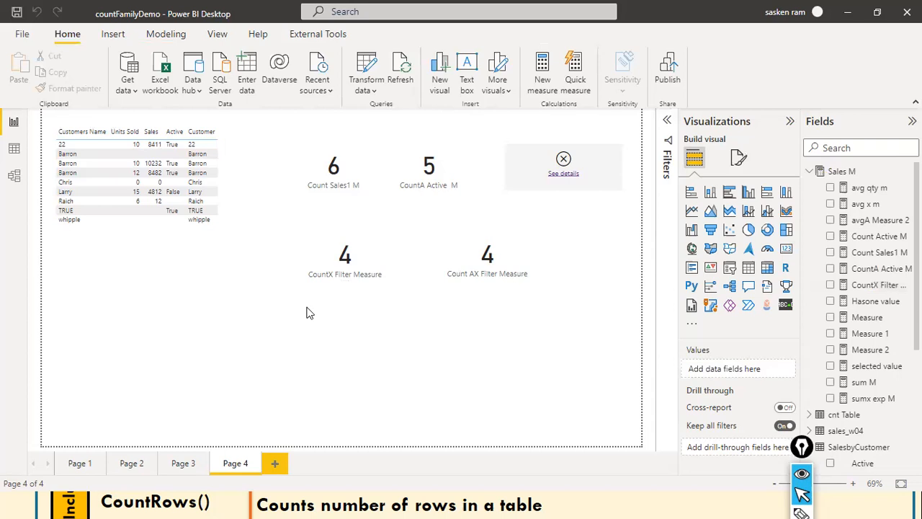
{"action": "key", "text": "alt+Tab"}
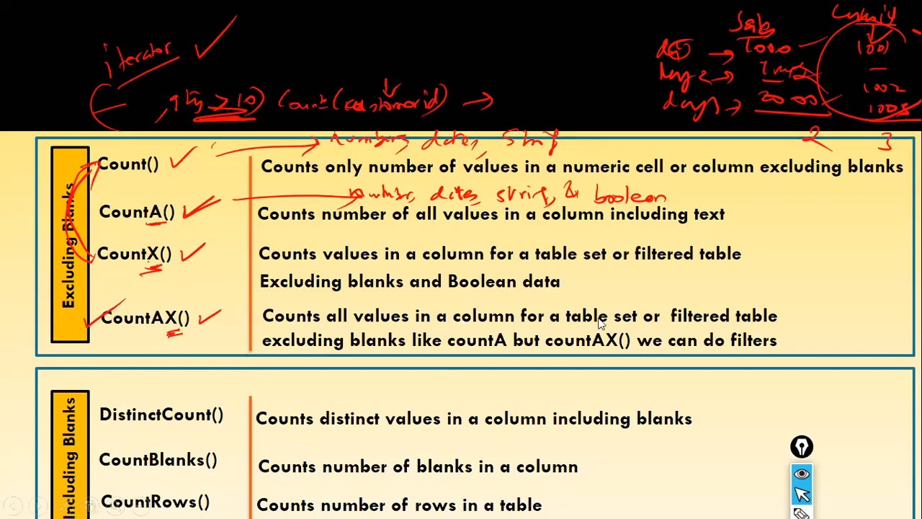
{"action": "key", "text": "alt+Tab"}
Step: Search the fields for disc, dist and count to look for a distinct-count measure, and clear the search
{"action": "left_click", "coordinate": [846, 147]}
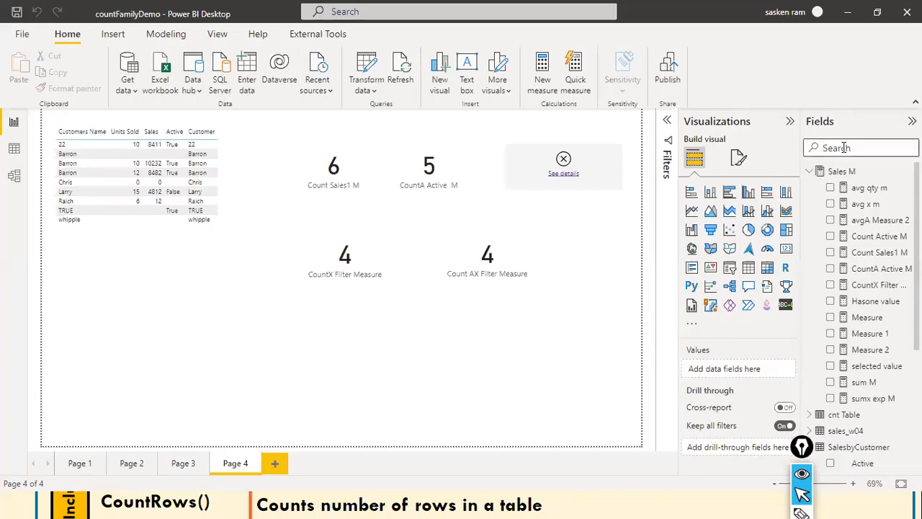
{"action": "type", "text": "disc"}
{"action": "key", "text": "BackSpace"}
{"action": "key", "text": "BackSpace"}
{"action": "key", "text": "BackSpace"}
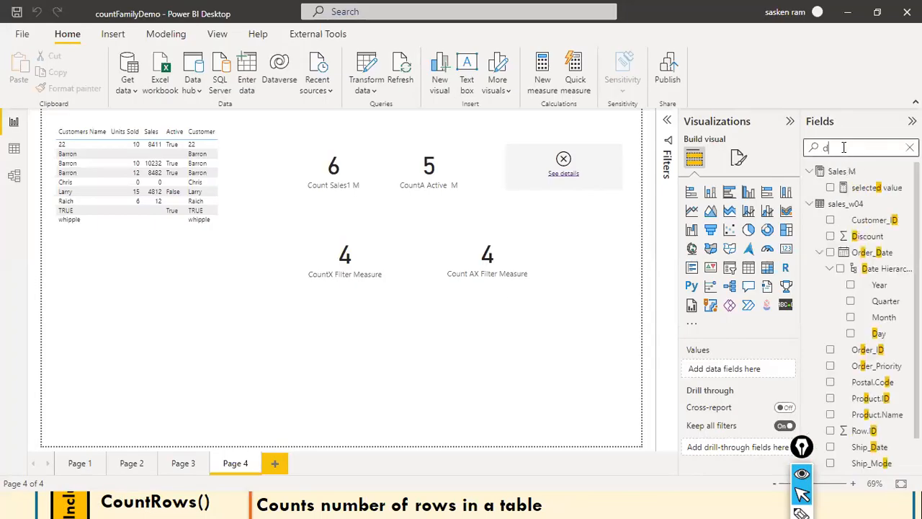
{"action": "type", "text": "dist"}
{"action": "key", "text": "BackSpace"}
{"action": "key", "text": "BackSpace"}
{"action": "key", "text": "BackSpace"}
{"action": "key", "text": "BackSpace"}
{"action": "type", "text": "count"}
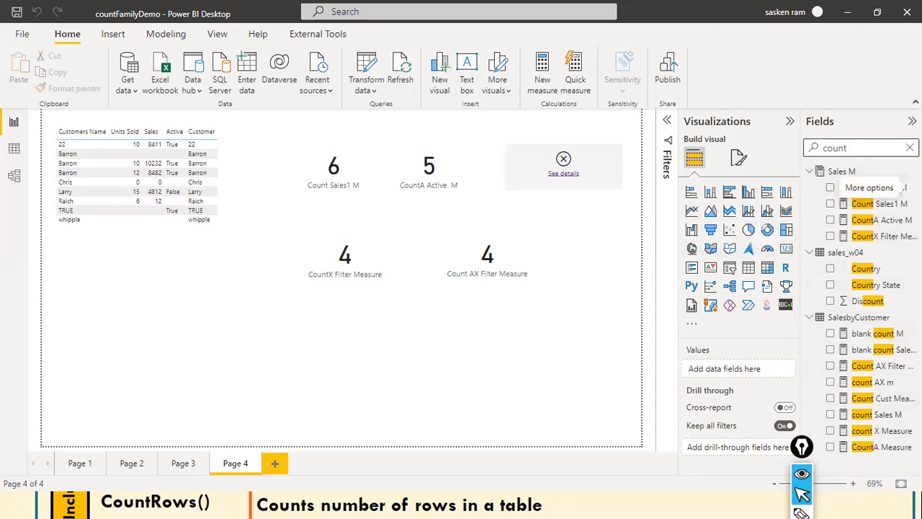
{"action": "left_click", "coordinate": [910, 147]}
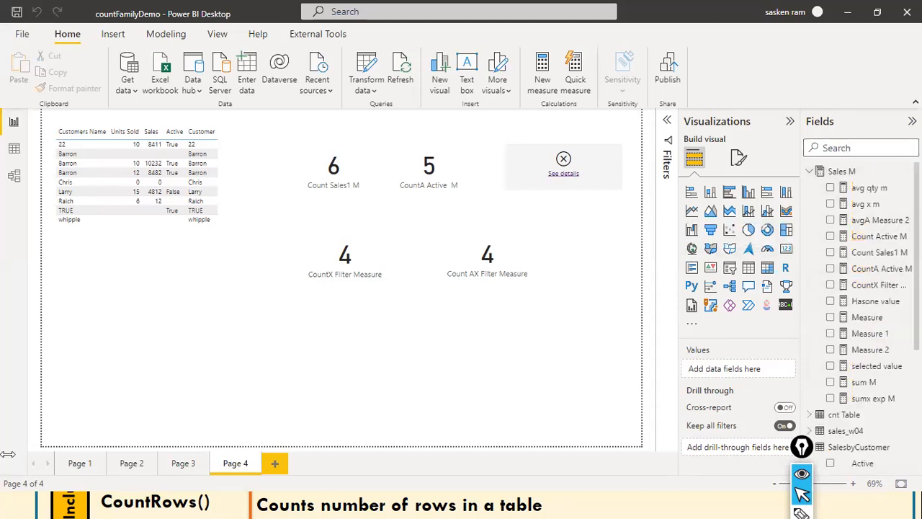
Step: Look over the count cards on Page 1, including count Sales M, and return to Page 4
{"action": "left_click", "coordinate": [80, 464]}
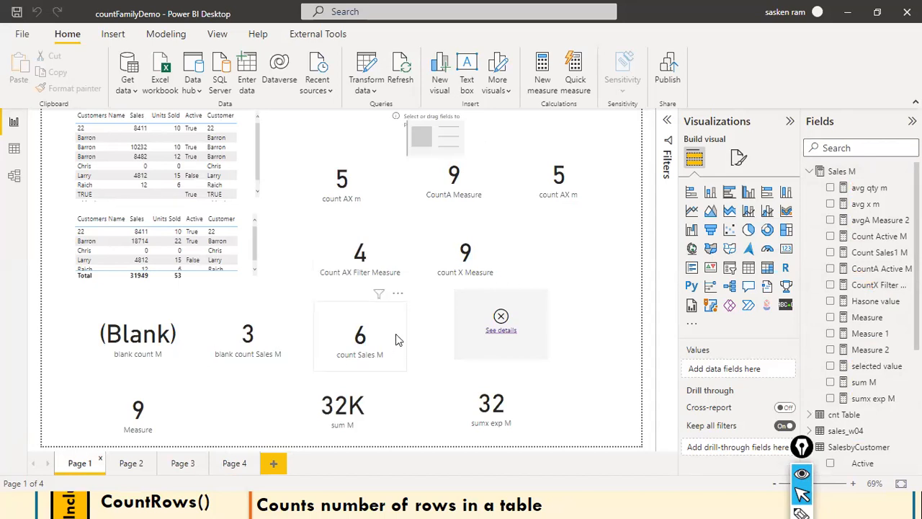
{"action": "left_click", "coordinate": [374, 349]}
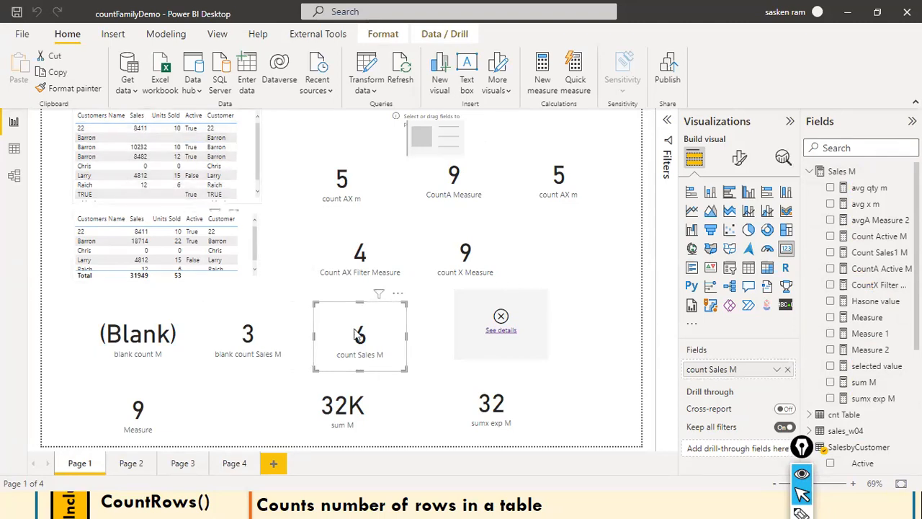
{"action": "left_click", "coordinate": [397, 403]}
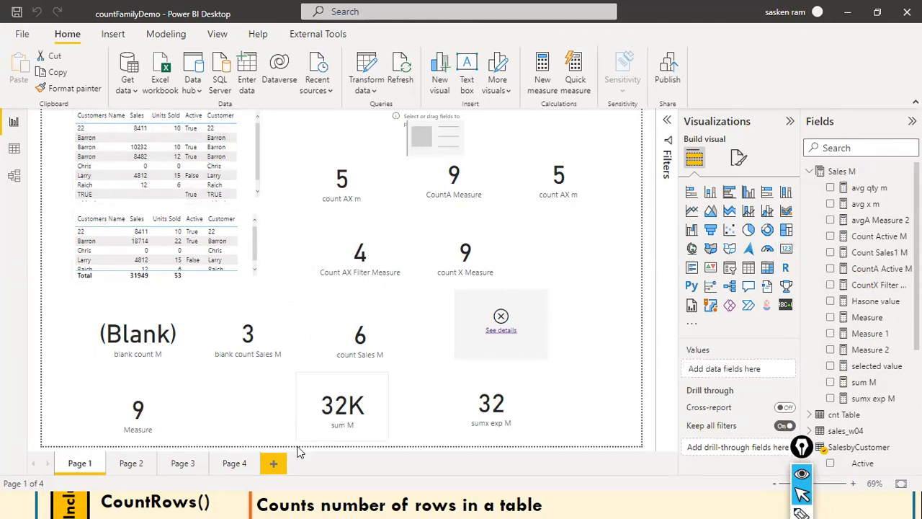
{"action": "left_click", "coordinate": [235, 463]}
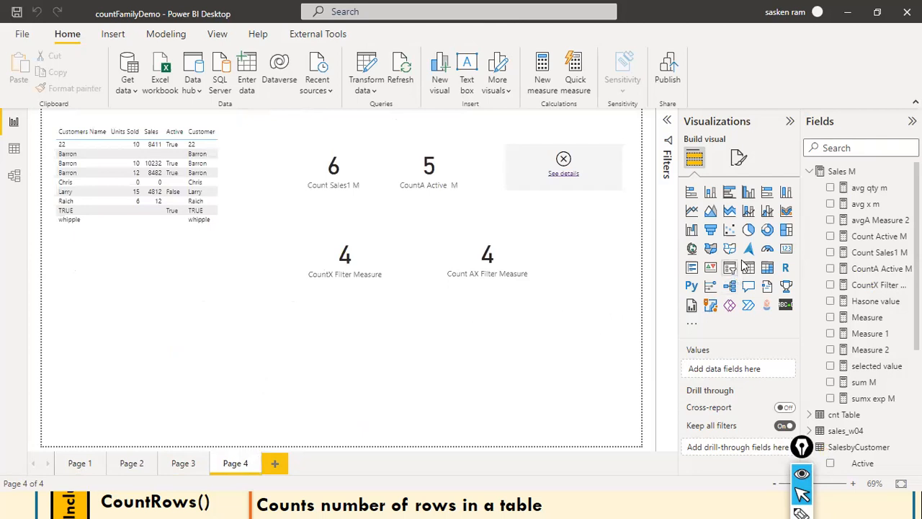
Step: Add an empty card to Page 4, reduce its height and place it below the customer table
{"action": "left_click", "coordinate": [786, 248]}
{"action": "left_click", "coordinate": [261, 346]}
{"action": "mouse_move", "coordinate": [284, 349]}
{"action": "left_mouse_down"}
{"action": "mouse_move", "coordinate": [202, 337]}
{"action": "mouse_move", "coordinate": [259, 361]}
{"action": "mouse_move", "coordinate": [278, 356]}
{"action": "left_mouse_up"}
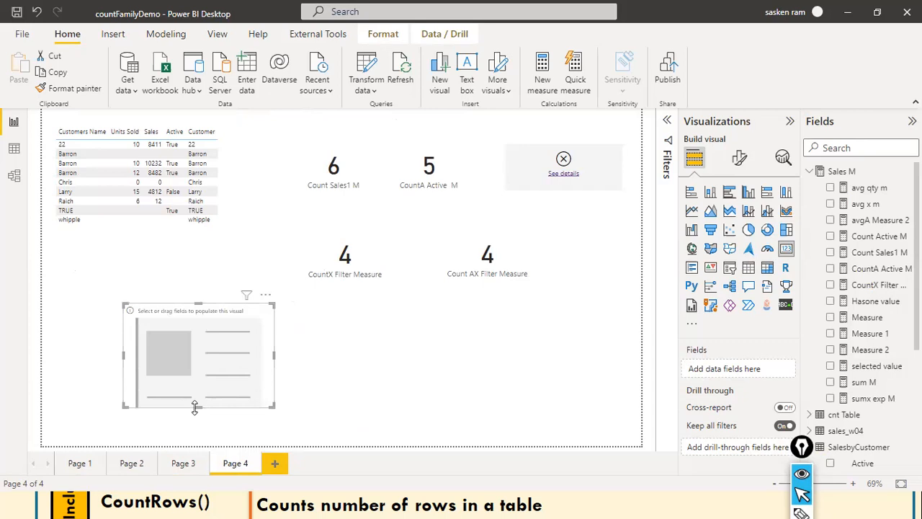
{"action": "left_click_drag", "start_coordinate": [194, 412], "coordinate": [202, 369]}
{"action": "left_click_drag", "start_coordinate": [246, 346], "coordinate": [182, 333]}
{"action": "left_click", "coordinate": [274, 343]}
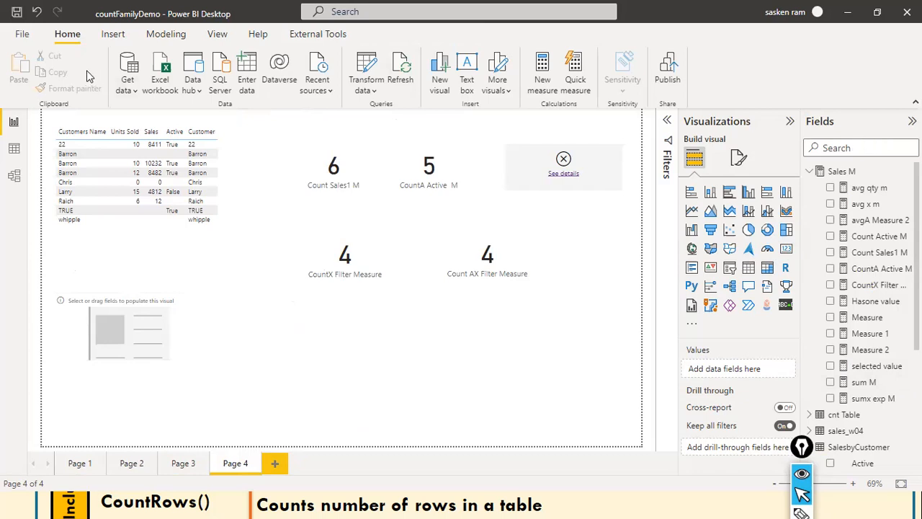
Step: Create a new measure in the Sales M table and name it Count Distinct Measure
{"action": "left_click", "coordinate": [169, 34]}
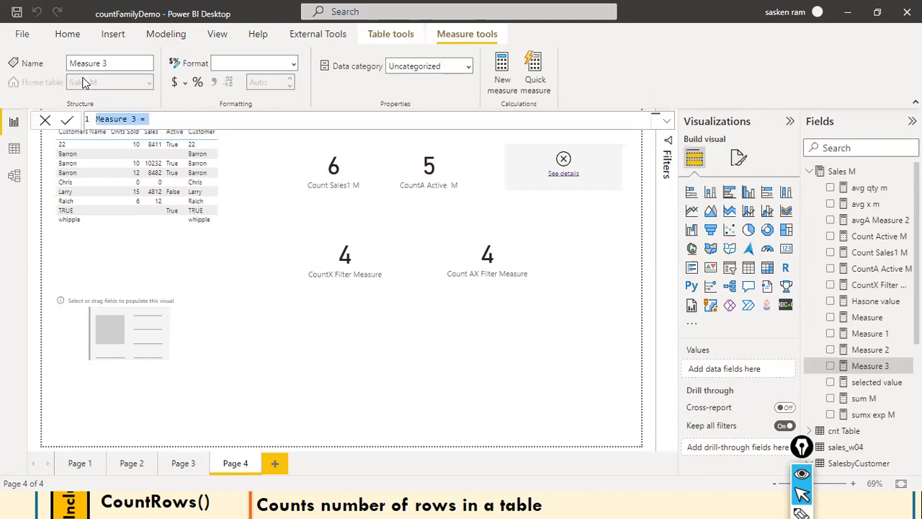
{"action": "key", "text": "Home"}
{"action": "type", "text": "Count Dist"}
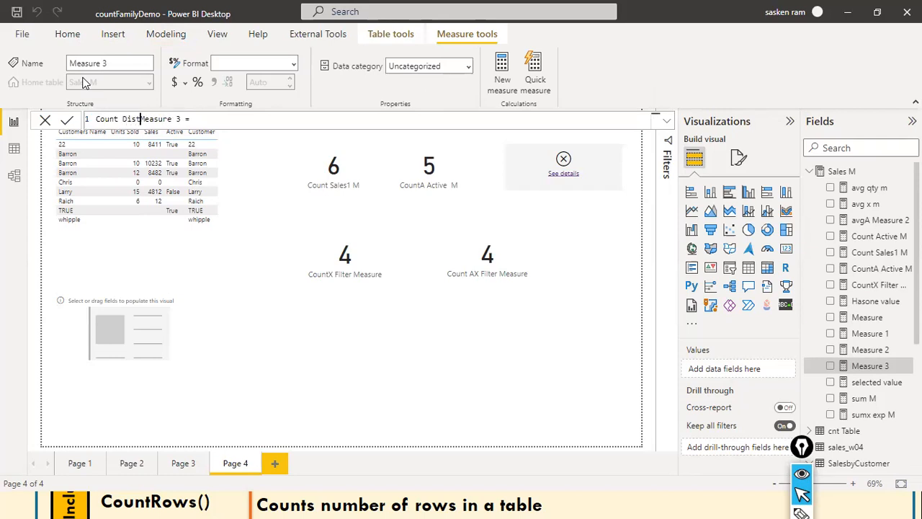
{"action": "type", "text": "inct"}
{"action": "key", "text": "shift+Right"}
{"action": "key", "text": "shift+Right"}
{"action": "key", "text": "BackSpace"}
{"action": "type", "text": "coun"}
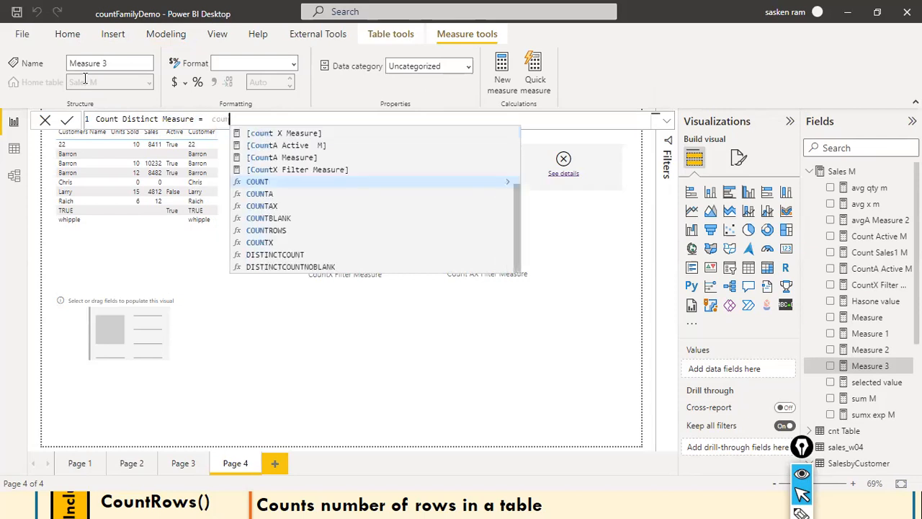
{"action": "key", "text": "Down"}
{"action": "key", "text": "Up"}
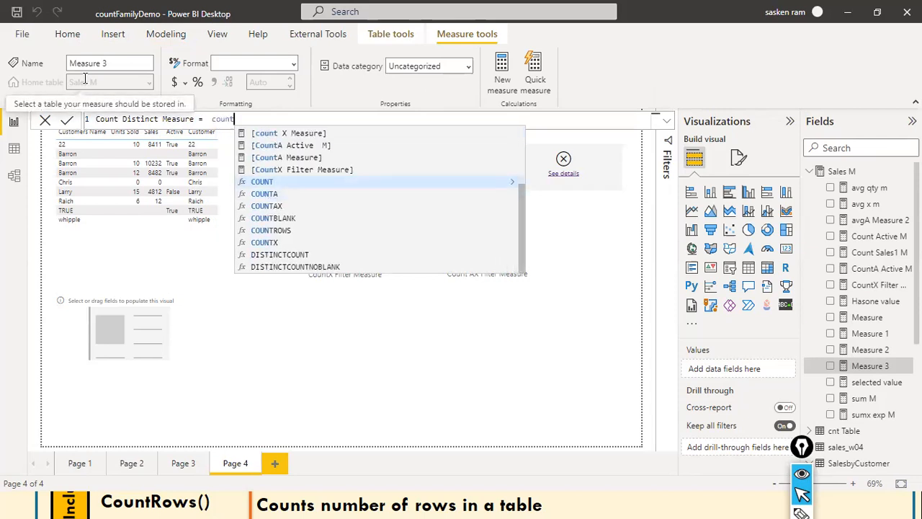
{"action": "key", "text": "Tab"}
{"action": "type", "text": "dis"}
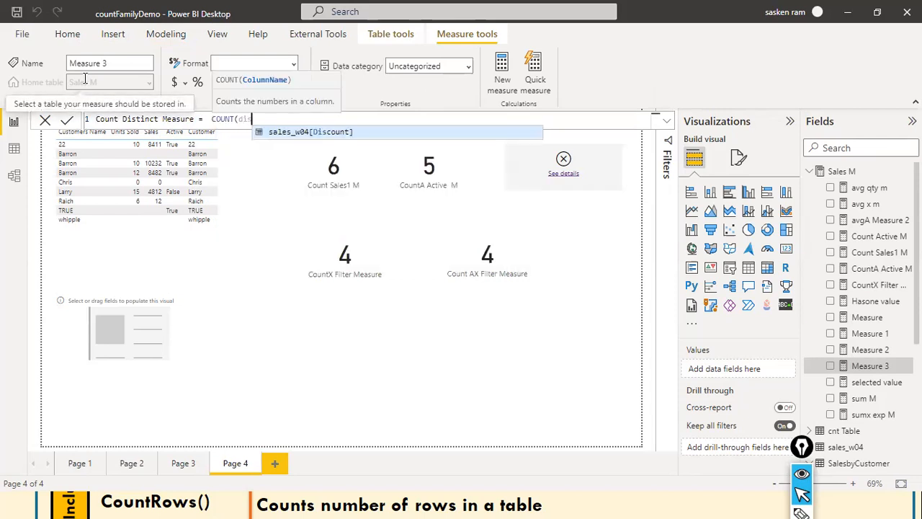
{"action": "type", "text": "tinct"}
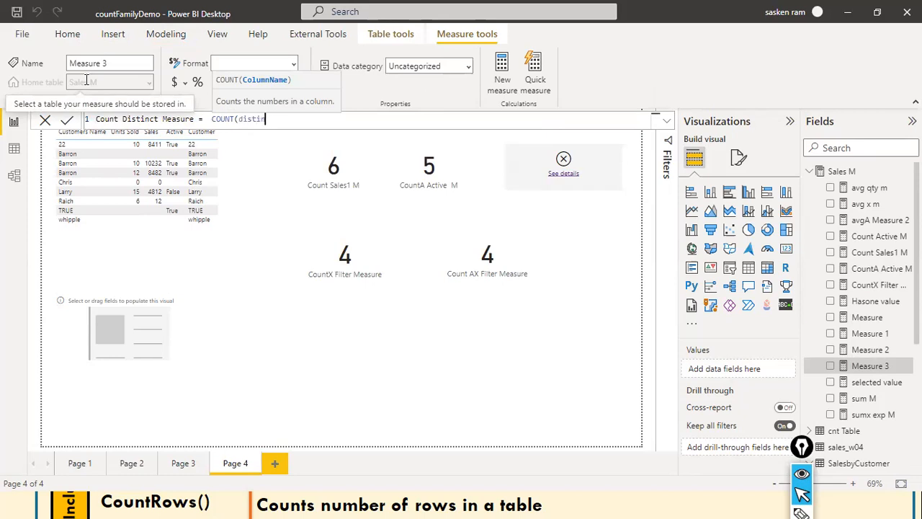
{"action": "key", "text": "BackSpace"}
{"action": "key", "text": "BackSpace"}
{"action": "key", "text": "BackSpace"}
{"action": "key", "text": "BackSpace"}
{"action": "key", "text": "BackSpace"}
{"action": "key", "text": "BackSpace"}
{"action": "key", "text": "BackSpace"}
{"action": "key", "text": "BackSpace"}
{"action": "type", "text": "IST"}
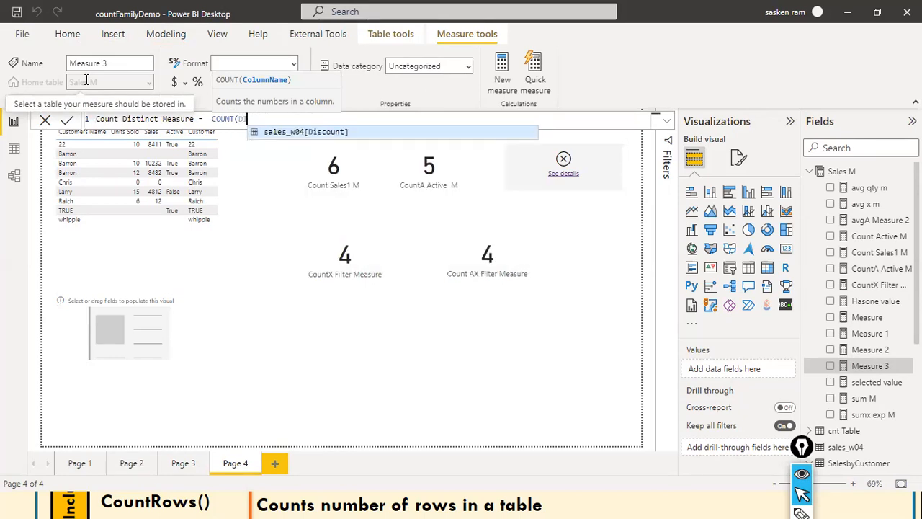
{"action": "type", "text": "INC"}
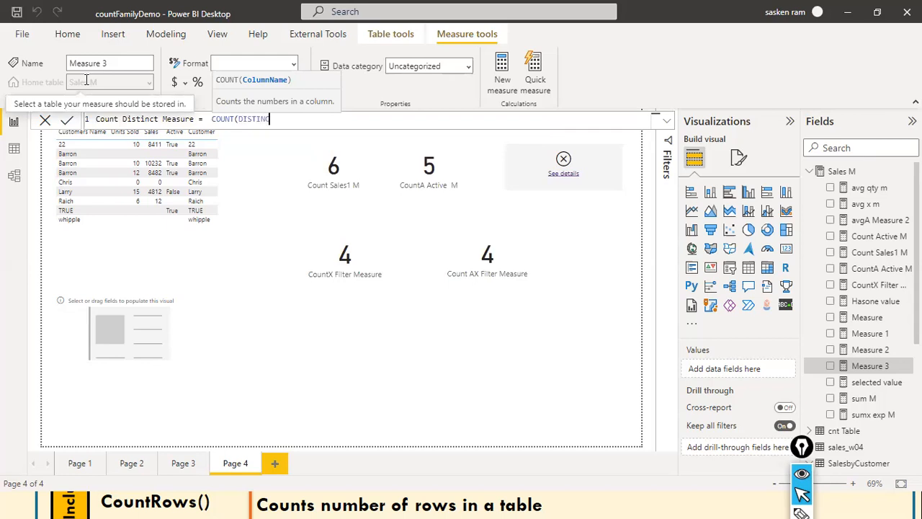
{"action": "key", "text": "BackSpace"}
{"action": "key", "text": "BackSpace"}
{"action": "key", "text": "BackSpace"}
{"action": "key", "text": "BackSpace"}
{"action": "key", "text": "BackSpace"}
{"action": "type", "text": "R"}
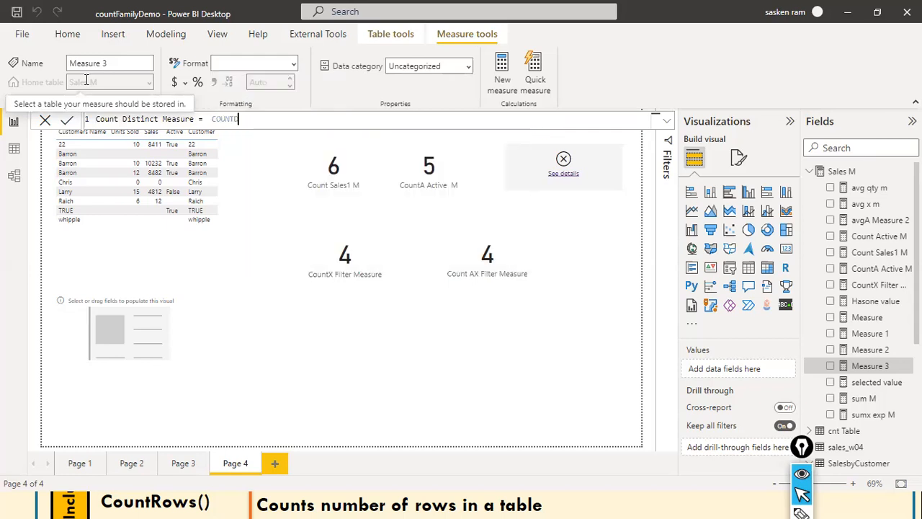
{"action": "key", "text": "alt+Tab"}
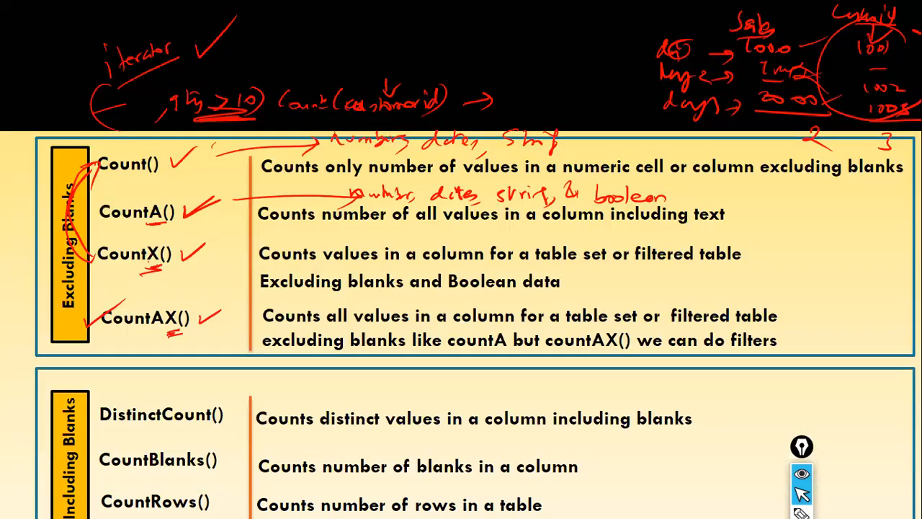
{"action": "key", "text": "alt+Tab"}
{"action": "key", "text": "BackSpace"}
{"action": "key", "text": "BackSpace"}
{"action": "key", "text": "BackSpace"}
{"action": "key", "text": "BackSpace"}
{"action": "key", "text": "BackSpace"}
{"action": "key", "text": "BackSpace"}
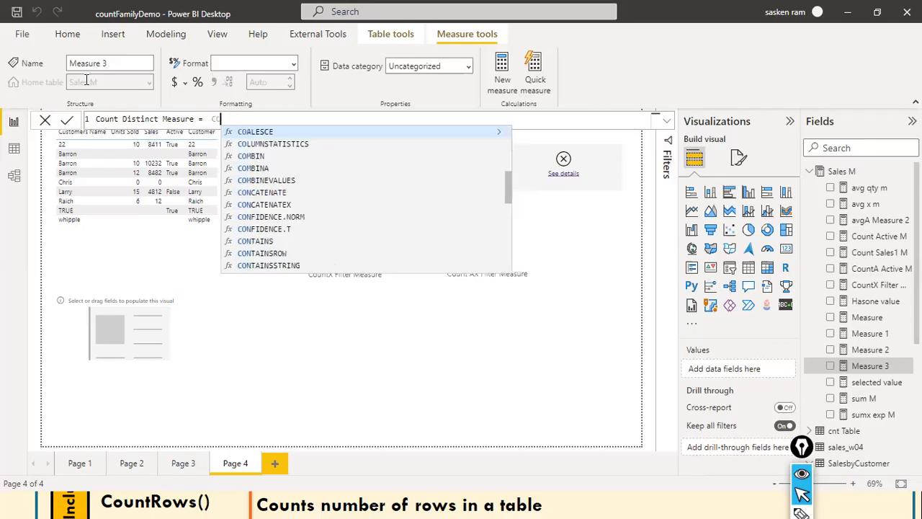
Step: Define the measure as DISTINCTCOUNT(SalesbyCustomer[Customer]) and show it in the empty card below the customer table
{"action": "type", "text": "Distin"}
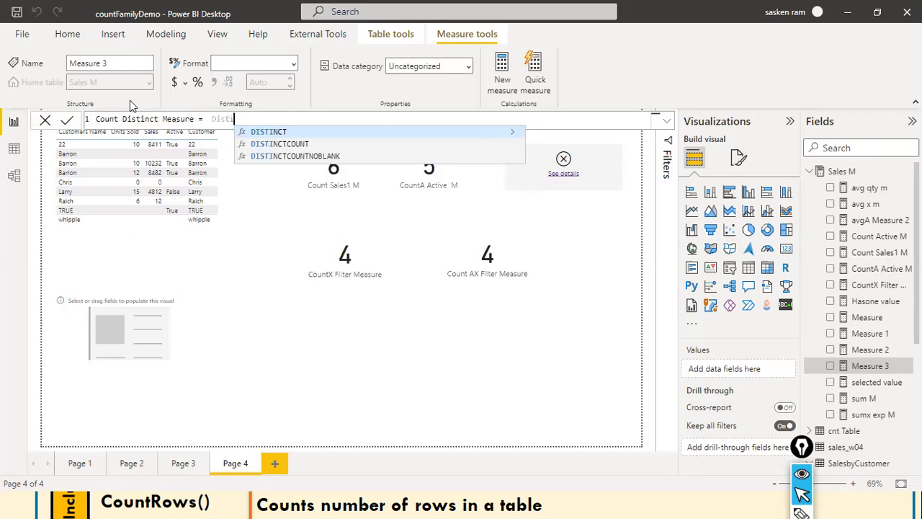
{"action": "key", "text": "Down"}
{"action": "key", "text": "Tab"}
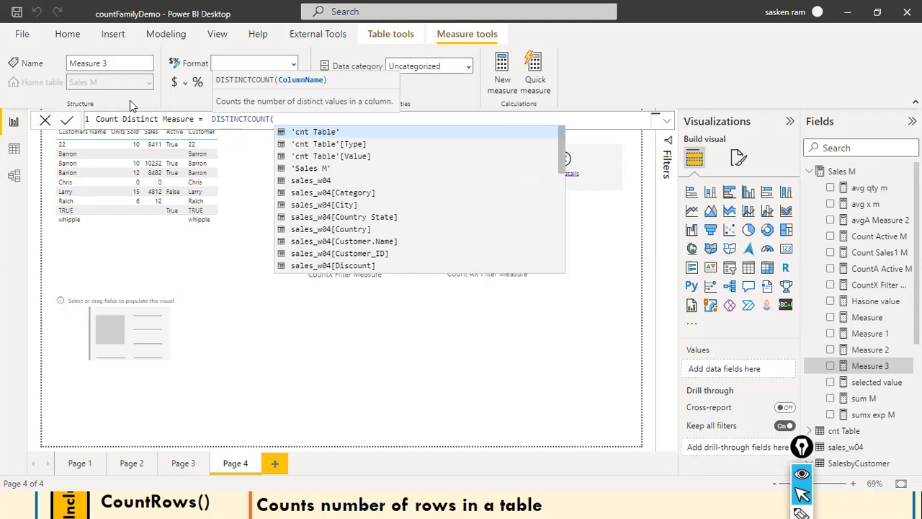
{"action": "type", "text": "cust"}
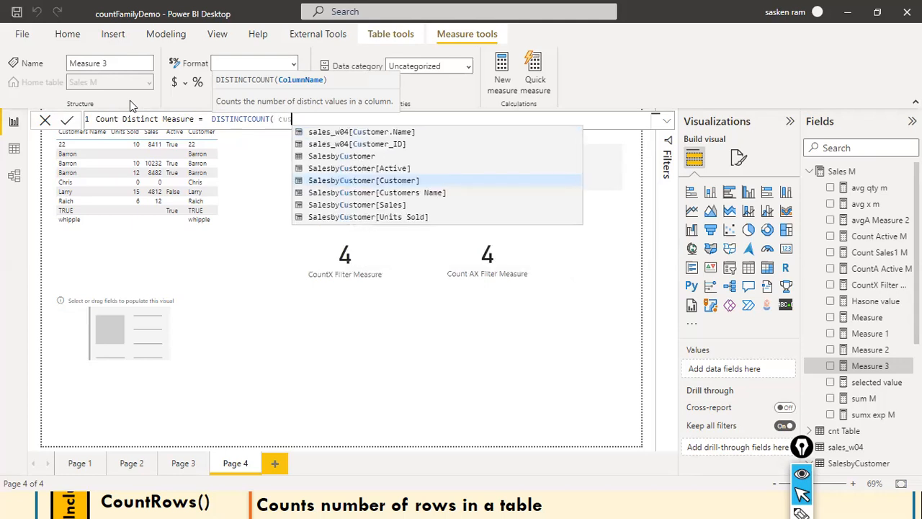
{"action": "type", "text": "omer"}
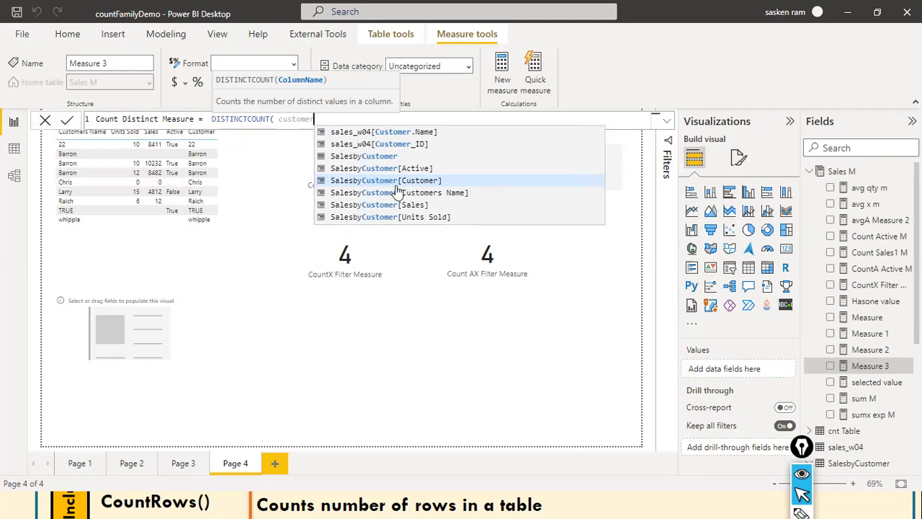
{"action": "left_click", "coordinate": [375, 182]}
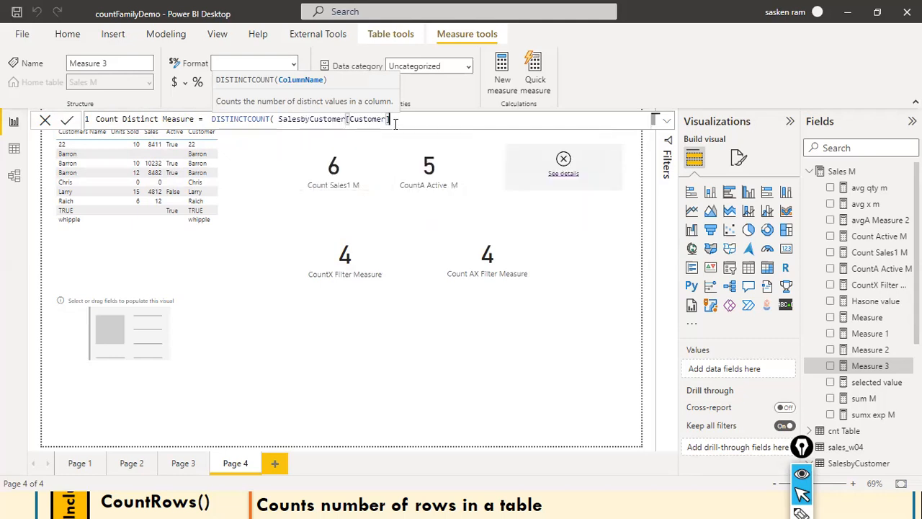
{"action": "type", "text": ")"}
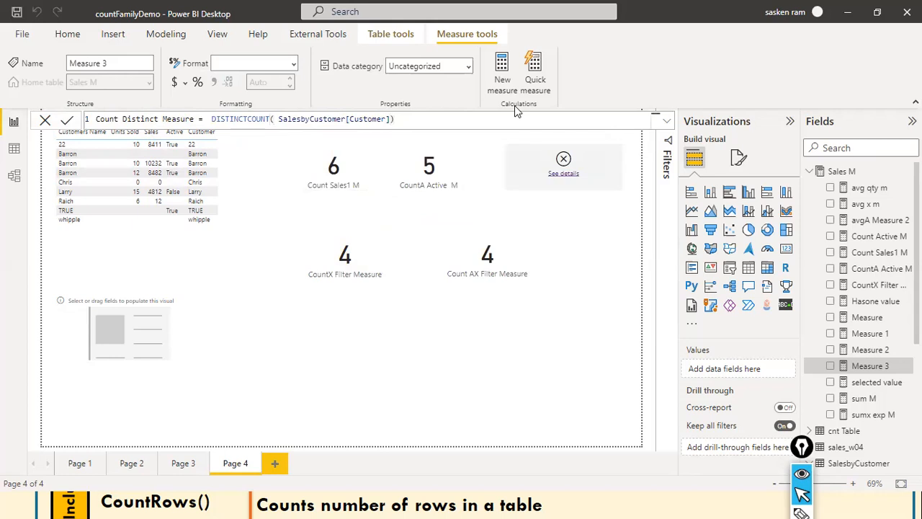
{"action": "left_click", "coordinate": [514, 105]}
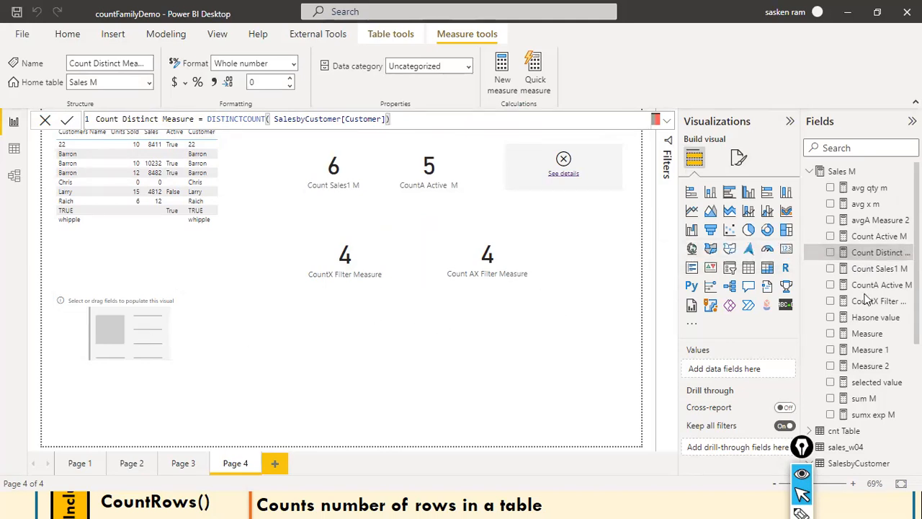
{"action": "left_click_drag", "start_coordinate": [875, 253], "coordinate": [135, 318]}
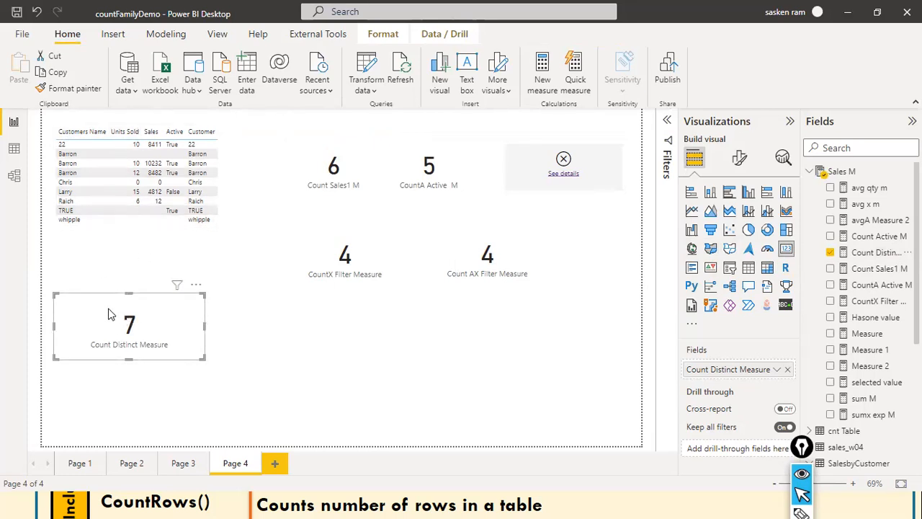
Step: Mark the distinct customer names in the table with red arrows and check the DistinctCount description on the presentation slide
{"action": "left_click_drag", "start_coordinate": [108, 116], "coordinate": [76, 146]}
{"action": "left_click_drag", "start_coordinate": [124, 129], "coordinate": [84, 149]}
{"action": "mouse_move", "coordinate": [98, 185]}
{"action": "left_mouse_down"}
{"action": "mouse_move", "coordinate": [74, 183]}
{"action": "mouse_move", "coordinate": [85, 202]}
{"action": "mouse_move", "coordinate": [74, 203]}
{"action": "mouse_move", "coordinate": [91, 210]}
{"action": "mouse_move", "coordinate": [76, 211]}
{"action": "mouse_move", "coordinate": [83, 216]}
{"action": "left_mouse_up"}
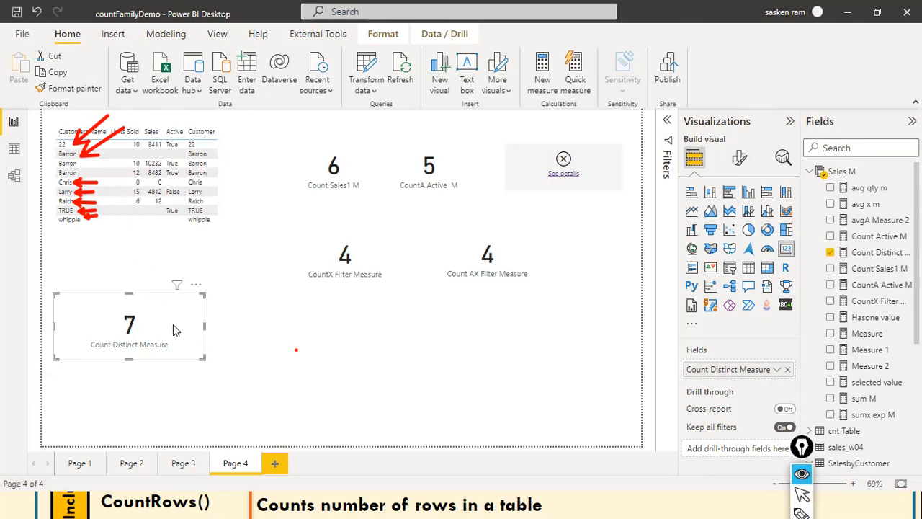
{"action": "key", "text": "alt+Tab"}
{"action": "key", "text": "alt+Tab"}
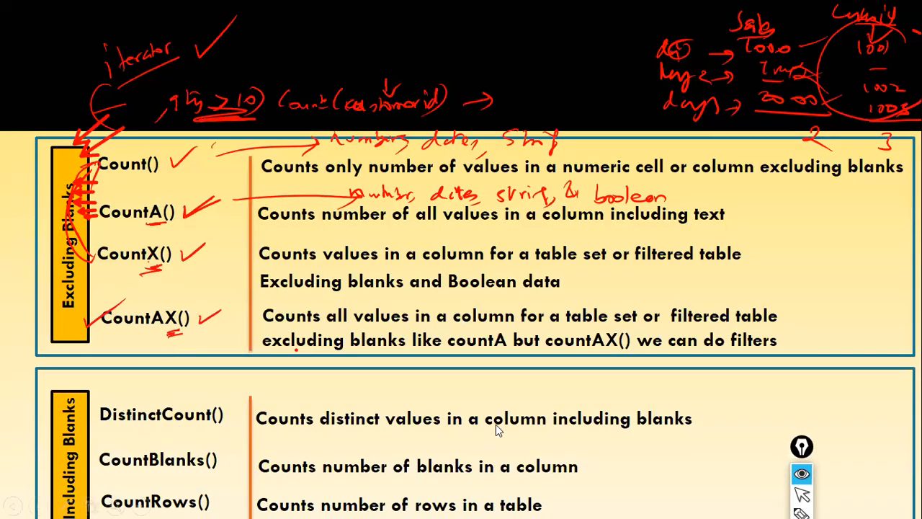
{"action": "key", "text": "alt+Tab"}
{"action": "key", "text": "alt+Tab"}
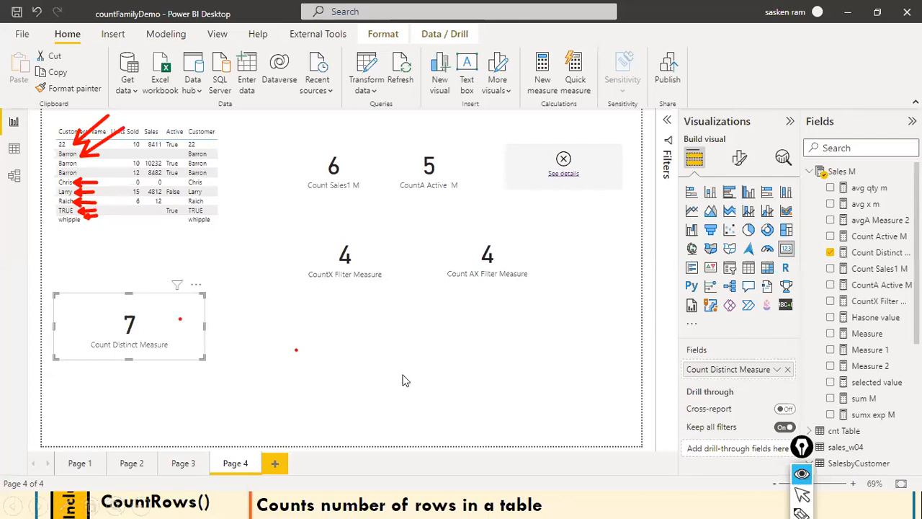
Step: Clear the annotations, duplicate the Count Distinct Measure card and place the copy to the right of the original
{"action": "key", "text": "ctrl+shift+e"}
{"action": "key", "text": "ctrl+shift+c"}
{"action": "key", "text": "ctrl+c"}
{"action": "key", "text": "ctrl+v"}
{"action": "left_click_drag", "start_coordinate": [185, 351], "coordinate": [326, 348]}
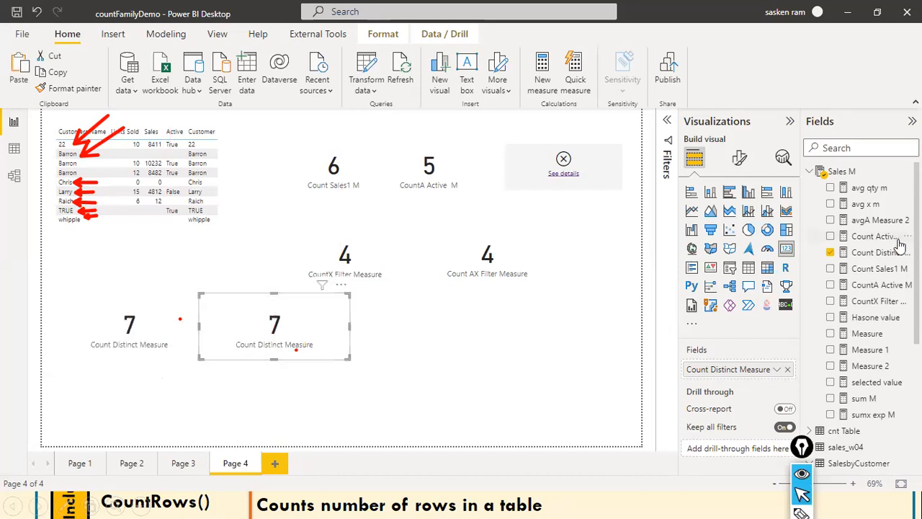
Step: Copy the full formula of Count Distinct Measure into a new measure
{"action": "right_click", "coordinate": [884, 255]}
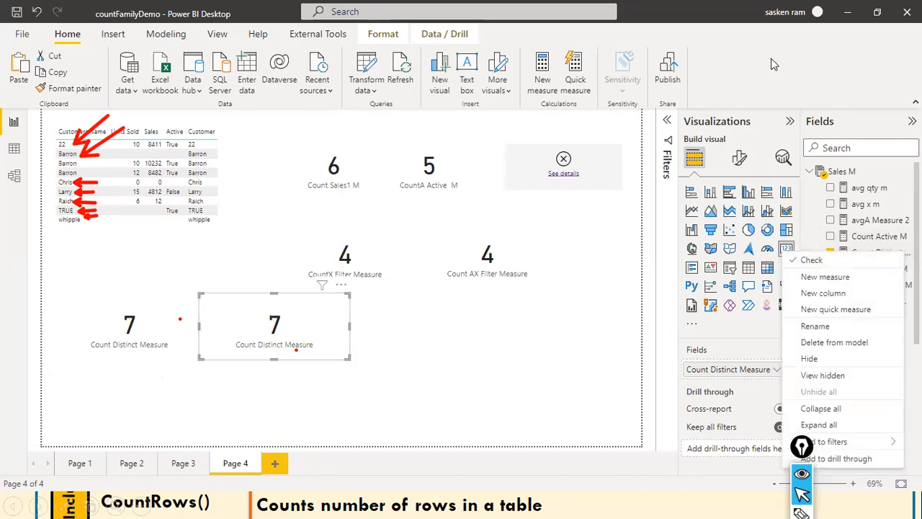
{"action": "key", "text": "Escape"}
{"action": "left_click", "coordinate": [877, 253]}
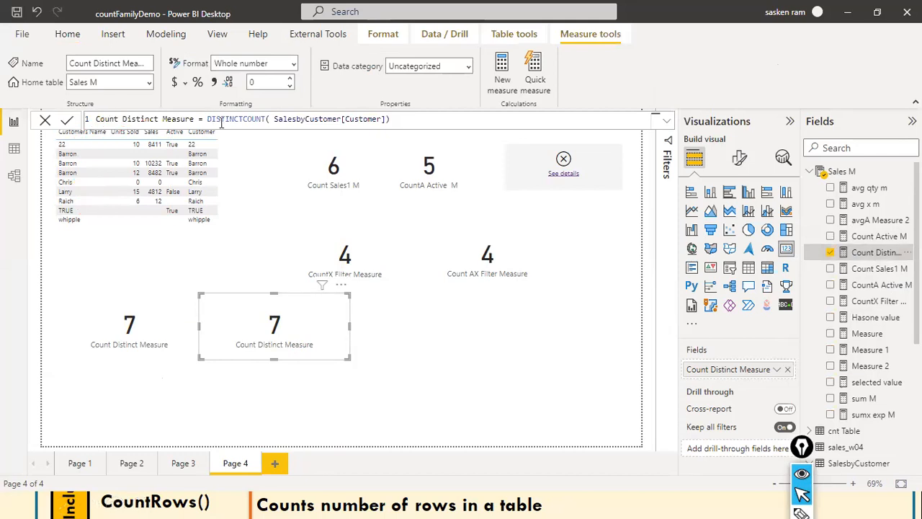
{"action": "triple_click", "coordinate": [214, 118]}
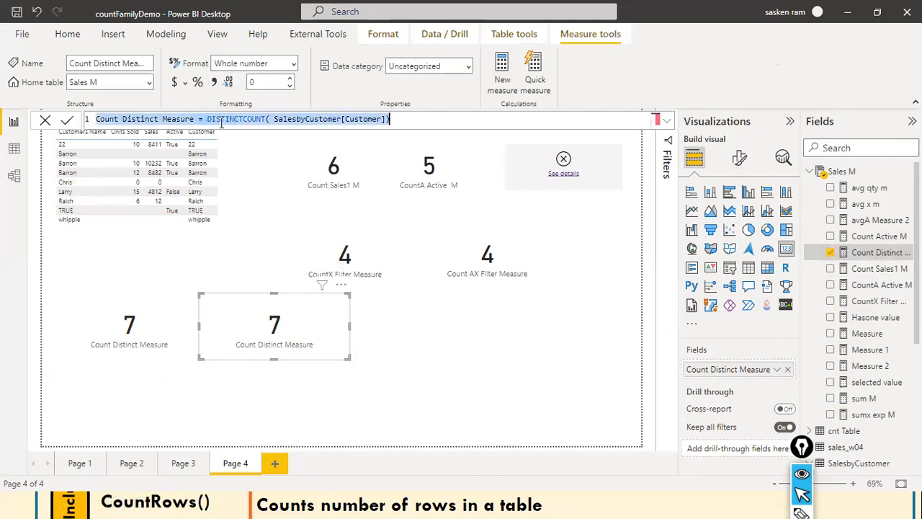
{"action": "left_click", "coordinate": [441, 336]}
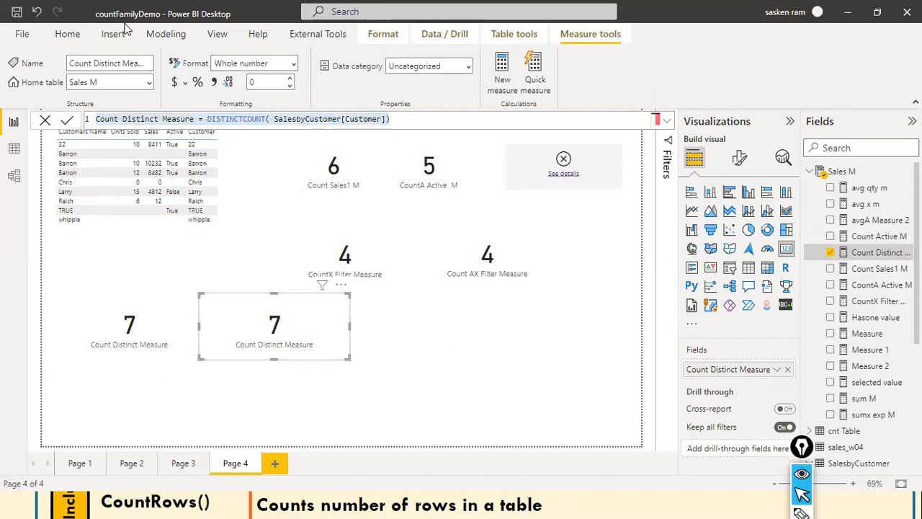
{"action": "left_click", "coordinate": [148, 36]}
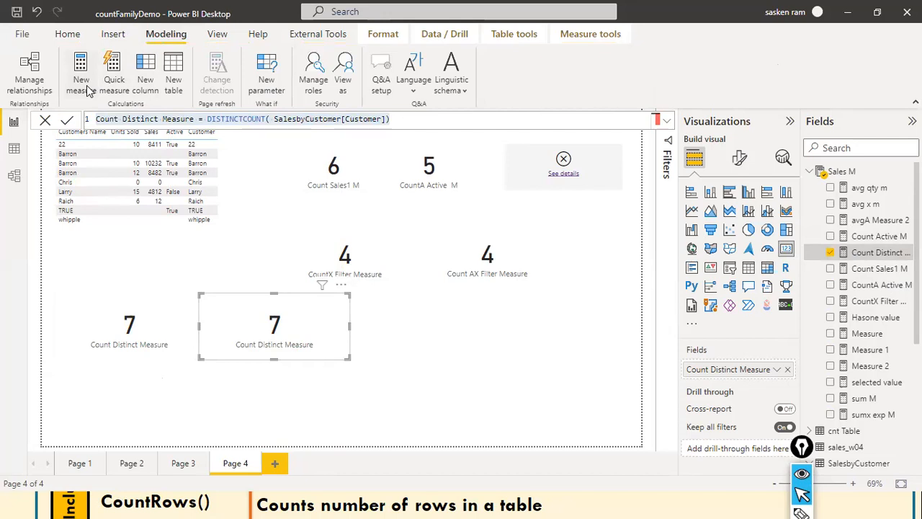
{"action": "left_click", "coordinate": [87, 88]}
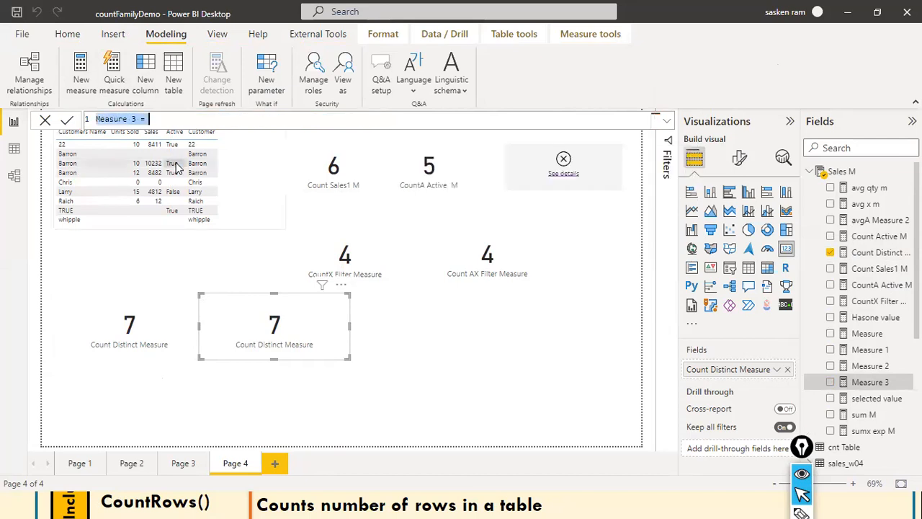
{"action": "key", "text": "ctrl+v"}
Step: Rename the copied measure Count Distinct Measure 2 and change its counted column to SalesbyCustomer[Sales]
{"action": "left_click", "coordinate": [195, 120]}
{"action": "type", "text": "2"}
{"action": "left_click", "coordinate": [391, 119]}
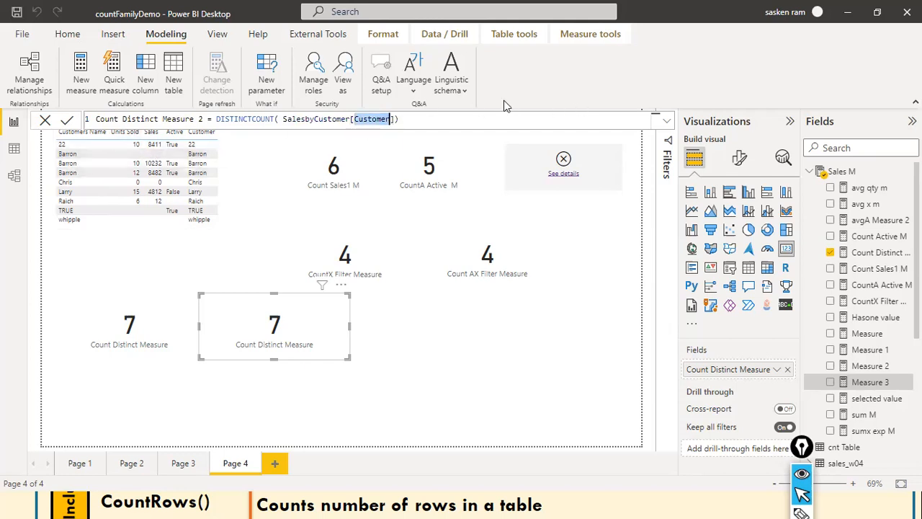
{"action": "type", "text": "Sal"}
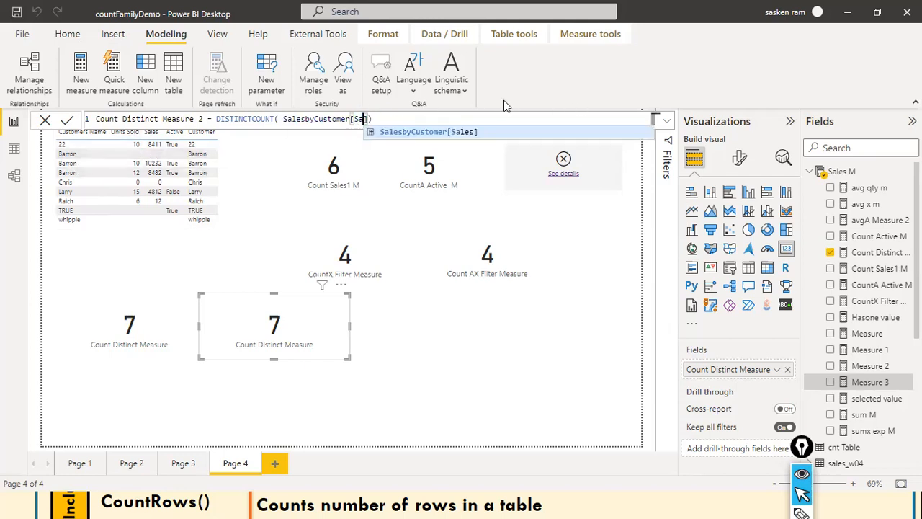
{"action": "type", "text": "es]"}
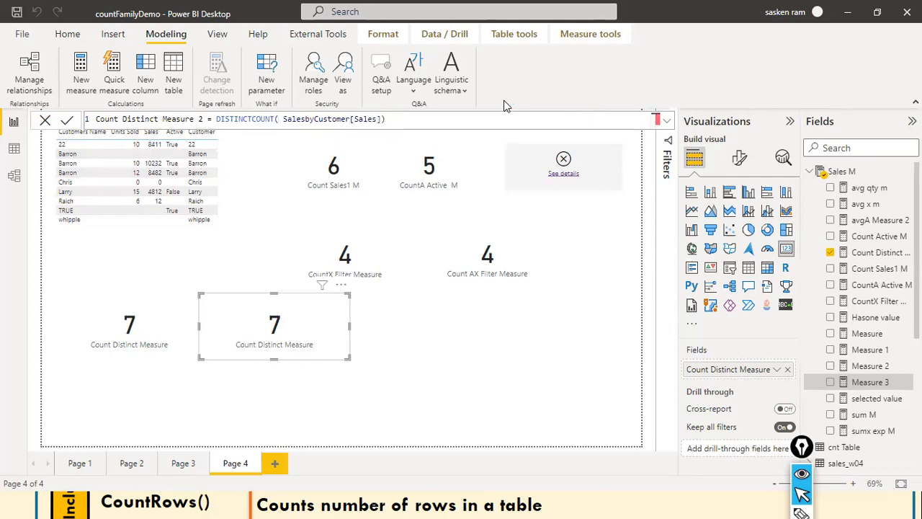
{"action": "key", "text": "Return"}
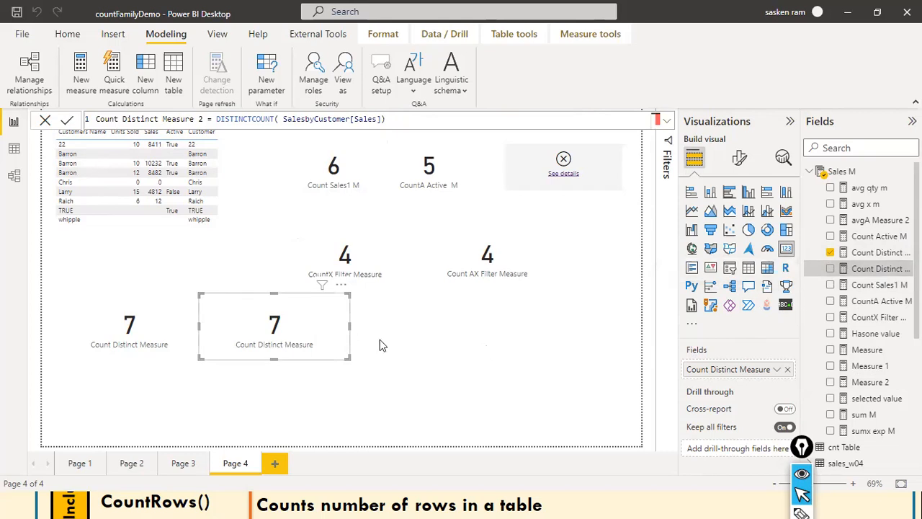
Step: Replace the duplicated card's field with Count Distinct Measure 2, and select the original distinct-count card
{"action": "left_click", "coordinate": [787, 370]}
{"action": "left_click_drag", "start_coordinate": [872, 272], "coordinate": [313, 336]}
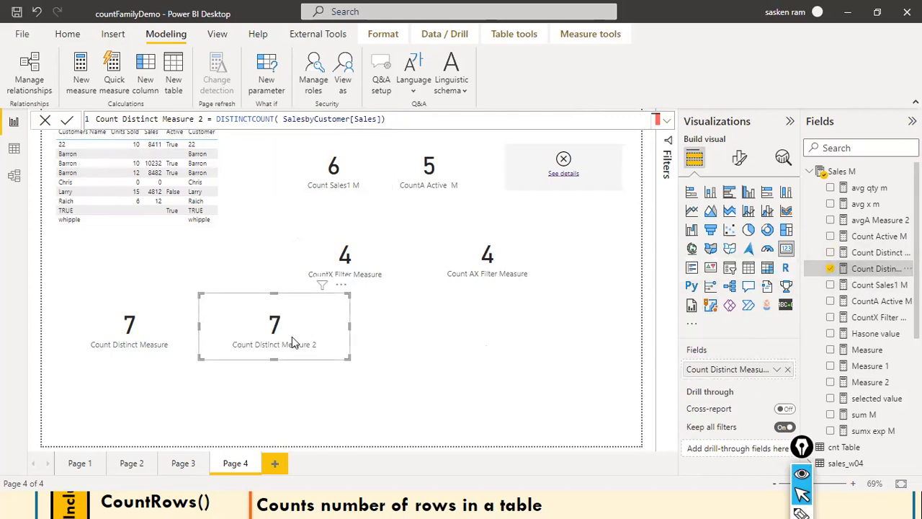
{"action": "left_click", "coordinate": [159, 325]}
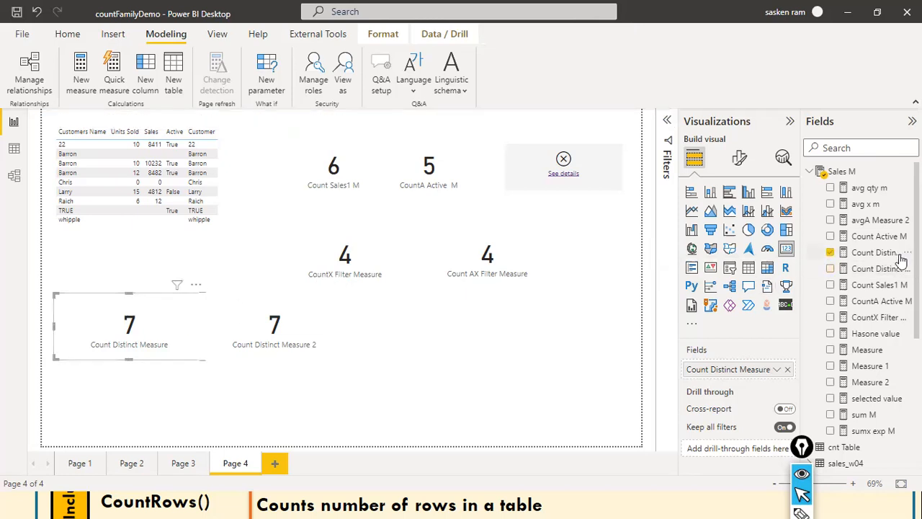
Step: Review the formulas of Count Distinct Measure and Count Distinct Measure 2, and select the Count Distinct Measure 2 card
{"action": "left_click", "coordinate": [876, 253]}
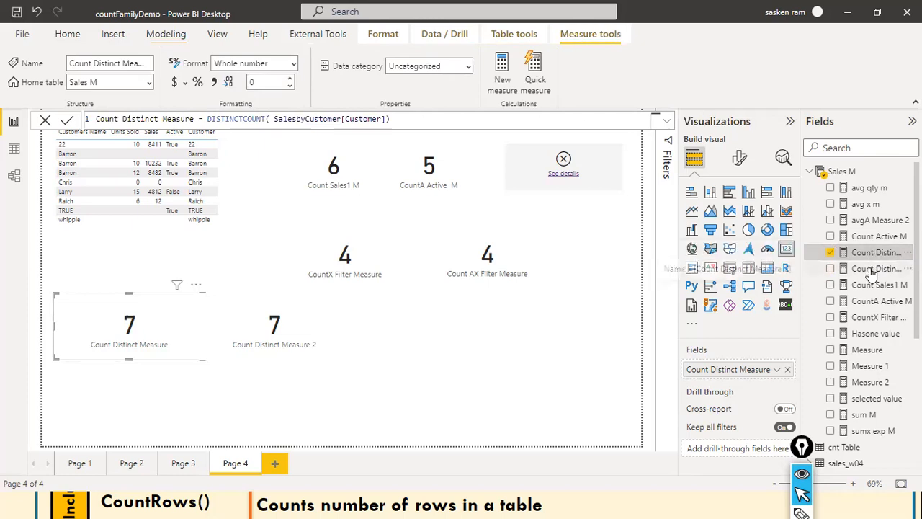
{"action": "left_click", "coordinate": [871, 270]}
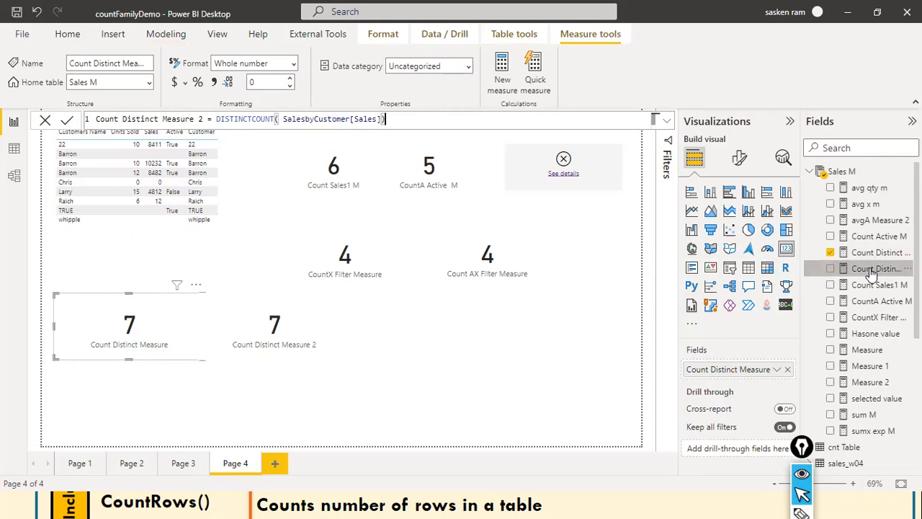
{"action": "left_click", "coordinate": [317, 336]}
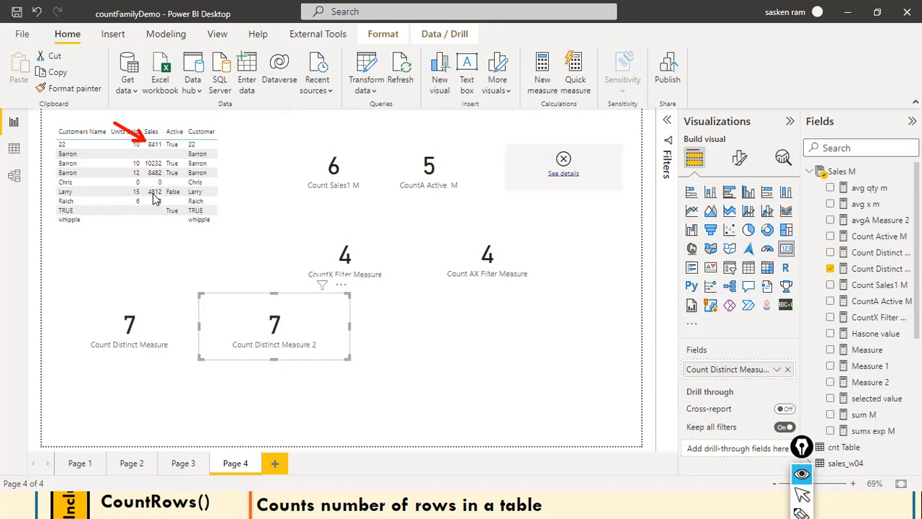
Step: Mark the Sales values in the table with arrows, link them to the Count Distinct Measure 2 card, and clear the annotations
{"action": "left_click_drag", "start_coordinate": [119, 156], "coordinate": [144, 167]}
{"action": "mouse_move", "coordinate": [116, 165]}
{"action": "left_mouse_down"}
{"action": "mouse_move", "coordinate": [160, 180]}
{"action": "mouse_move", "coordinate": [151, 180]}
{"action": "left_mouse_up"}
{"action": "mouse_move", "coordinate": [94, 193]}
{"action": "left_mouse_down"}
{"action": "mouse_move", "coordinate": [147, 192]}
{"action": "mouse_move", "coordinate": [134, 203]}
{"action": "mouse_move", "coordinate": [158, 202]}
{"action": "left_mouse_up"}
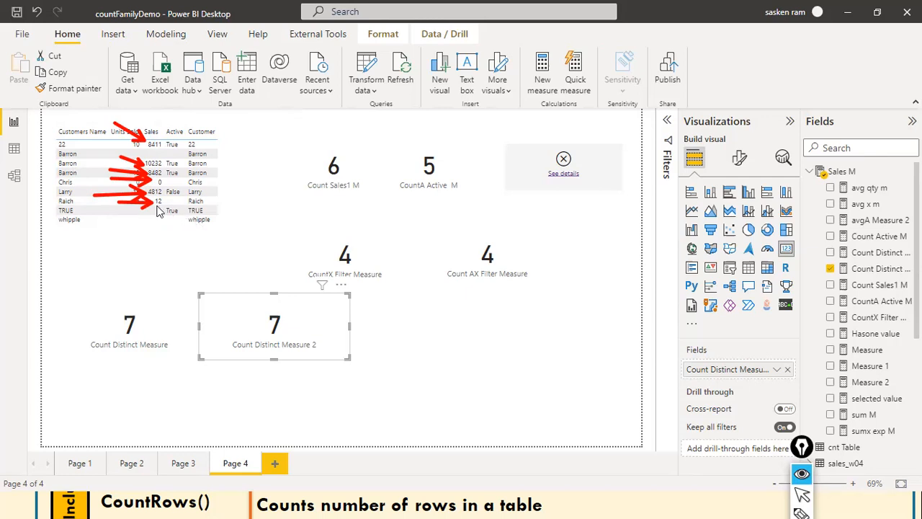
{"action": "left_click_drag", "start_coordinate": [158, 209], "coordinate": [247, 293]}
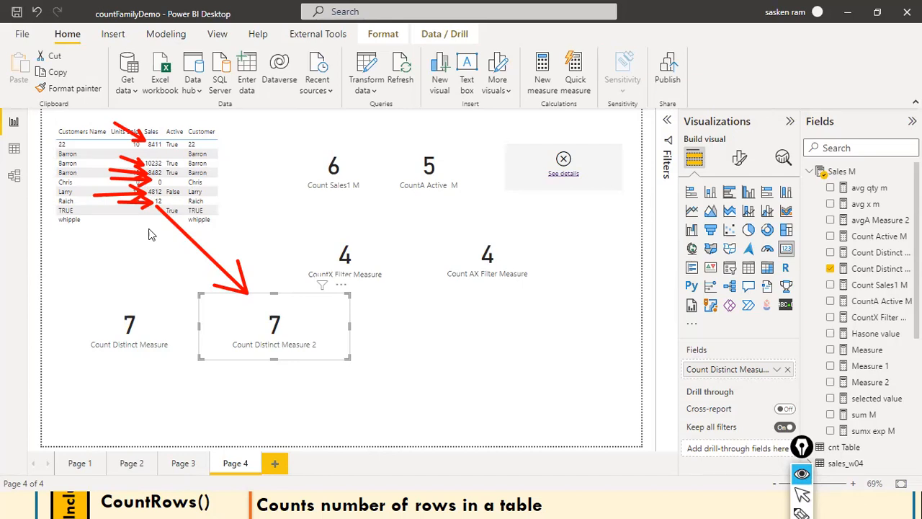
{"action": "key", "text": "Escape"}
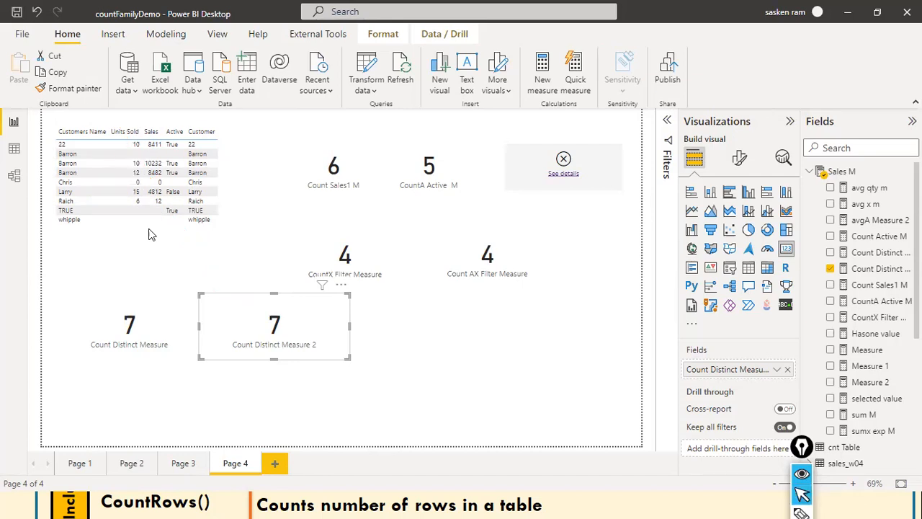
{"action": "left_click", "coordinate": [389, 360]}
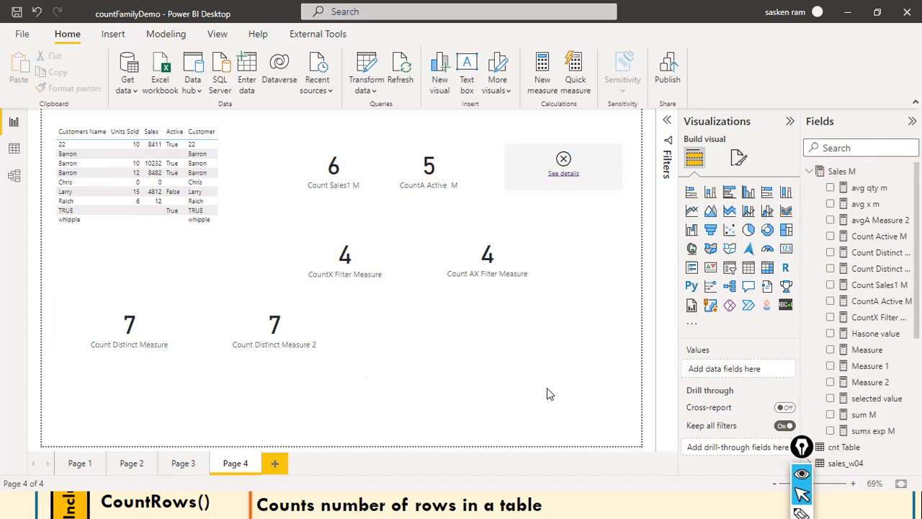
Step: Duplicate the Count Distinct Measure 2 card, place the copy to the right of the original, and remove the copy's field
{"action": "key", "text": "alt+Tab"}
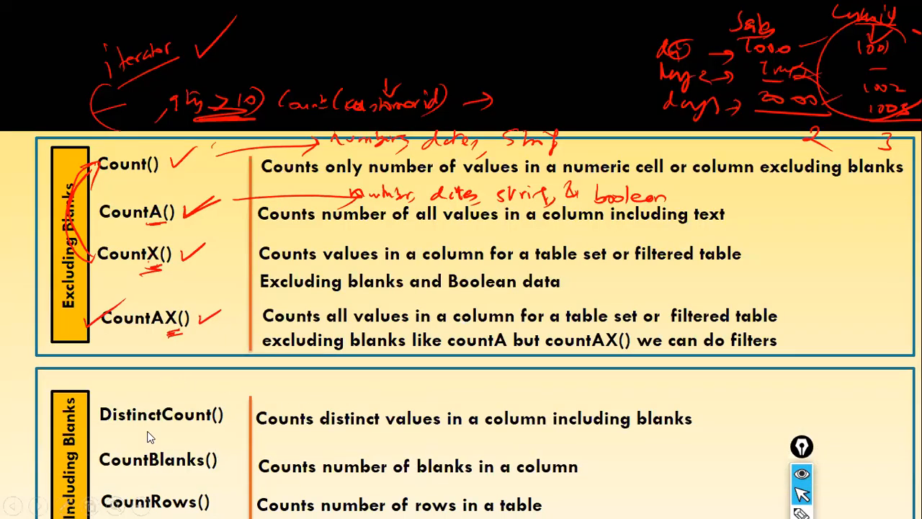
{"action": "key", "text": "alt+Tab"}
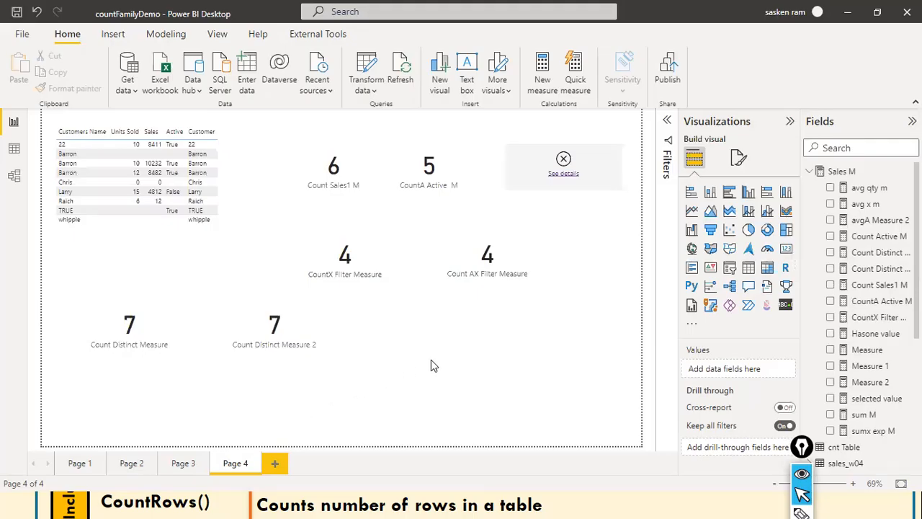
{"action": "left_click", "coordinate": [301, 327]}
{"action": "key", "text": "ctrl+c"}
{"action": "key", "text": "ctrl+v"}
{"action": "left_click_drag", "start_coordinate": [313, 336], "coordinate": [465, 341]}
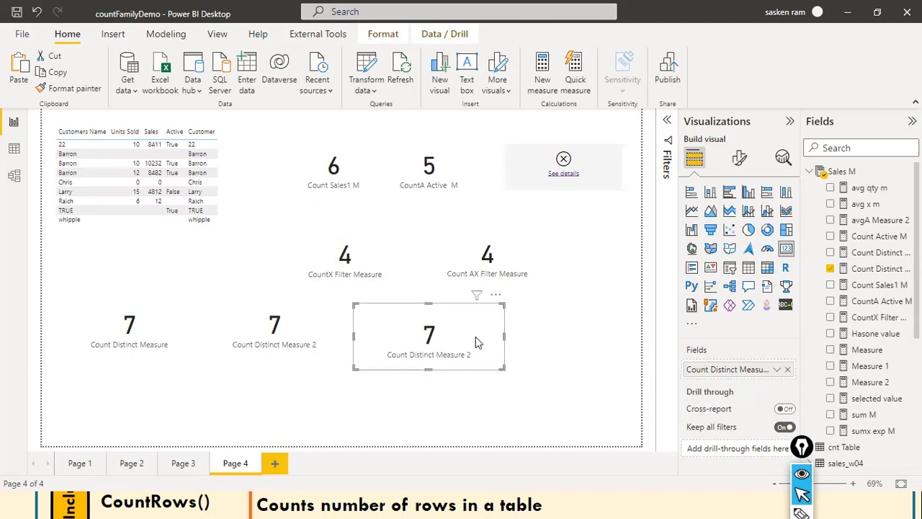
{"action": "left_click_drag", "start_coordinate": [480, 339], "coordinate": [670, 368]}
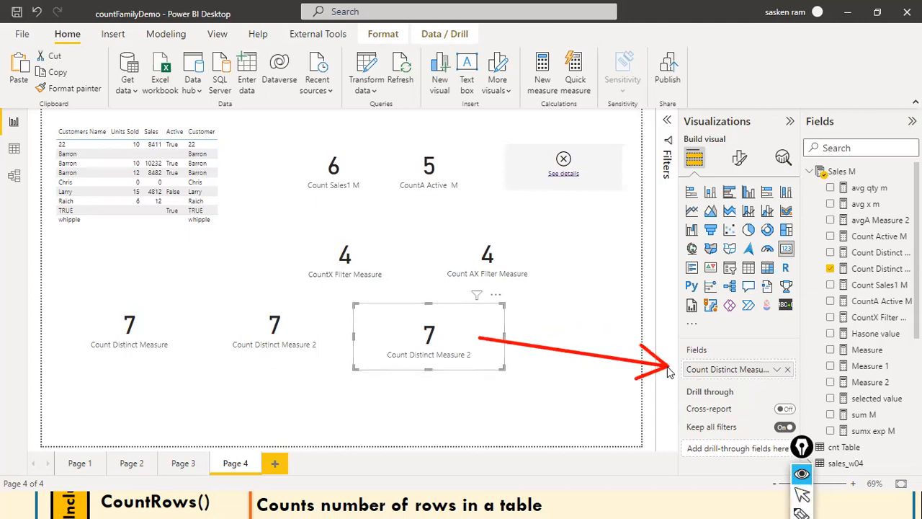
{"action": "left_click", "coordinate": [787, 369]}
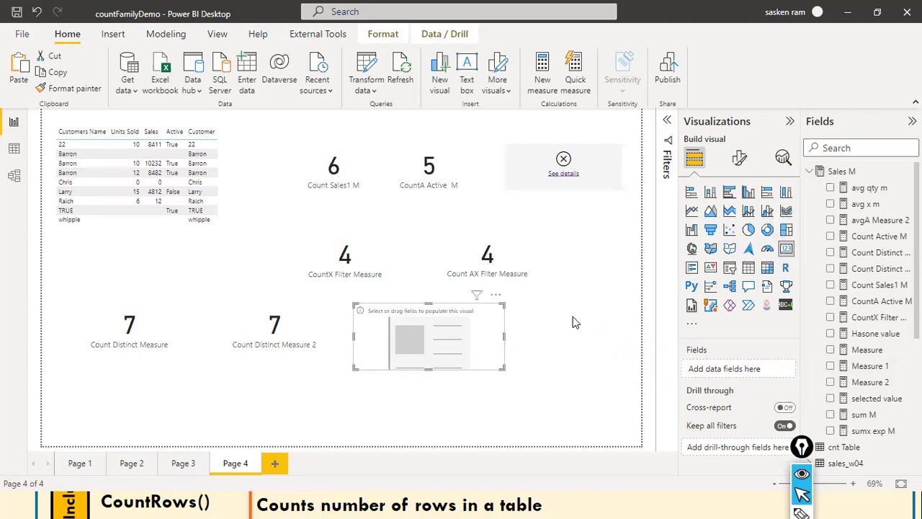
{"action": "left_click", "coordinate": [566, 378]}
{"action": "left_click", "coordinate": [871, 148]}
{"action": "type", "text": "countb"}
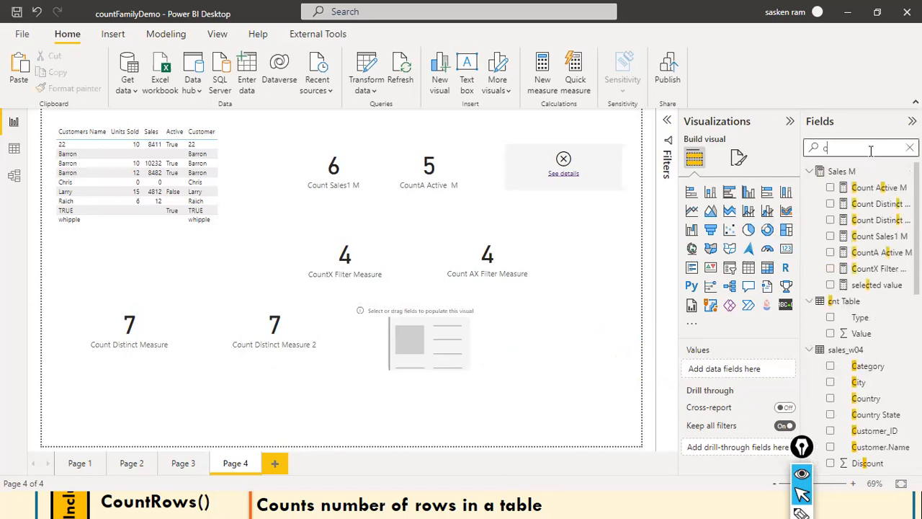
{"action": "key", "text": "BackSpace"}
{"action": "type", "text": "bl"}
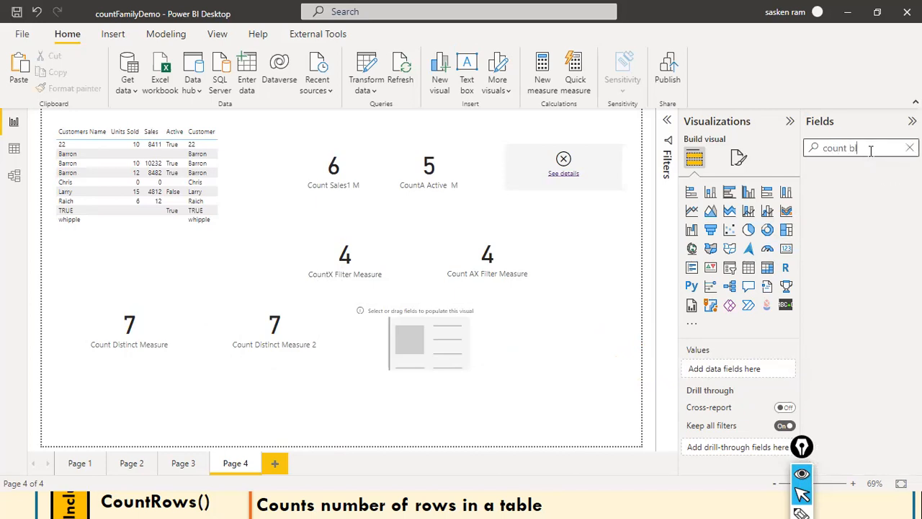
{"action": "key", "text": "BackSpace"}
{"action": "key", "text": "BackSpace"}
{"action": "key", "text": "BackSpace"}
{"action": "key", "text": "BackSpace"}
{"action": "key", "text": "BackSpace"}
{"action": "key", "text": "BackSpace"}
{"action": "key", "text": "BackSpace"}
{"action": "key", "text": "BackSpace"}
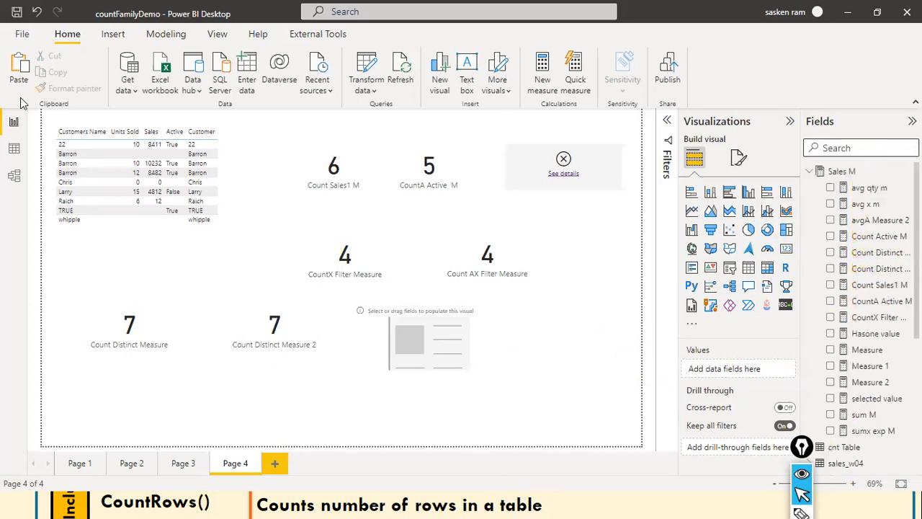
Step: Create a new measure and name it Count Blanks Measure 3
{"action": "left_click", "coordinate": [160, 33]}
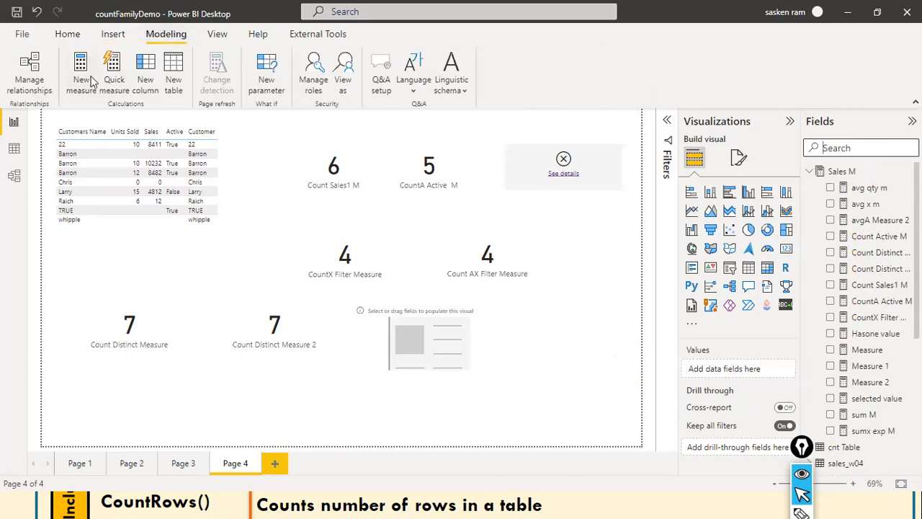
{"action": "key", "text": "alt+Tab"}
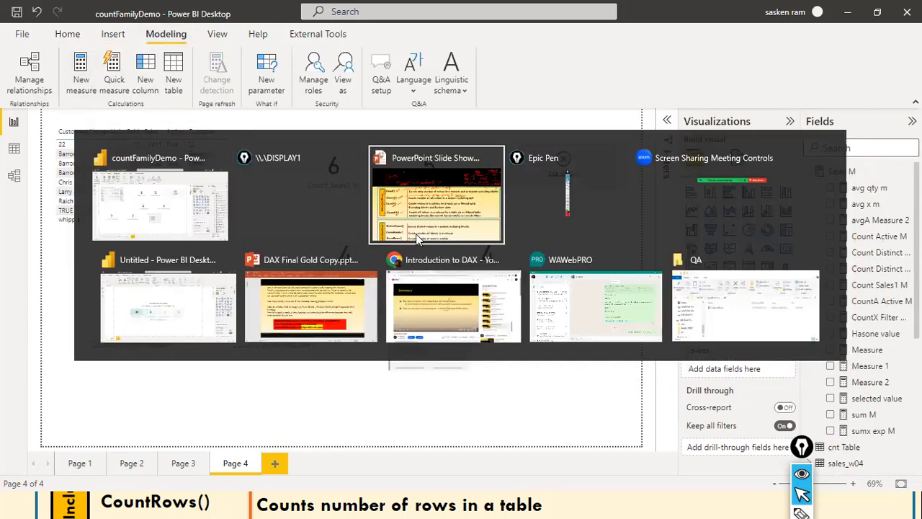
{"action": "left_click", "coordinate": [418, 239]}
{"action": "key", "text": "alt+Tab"}
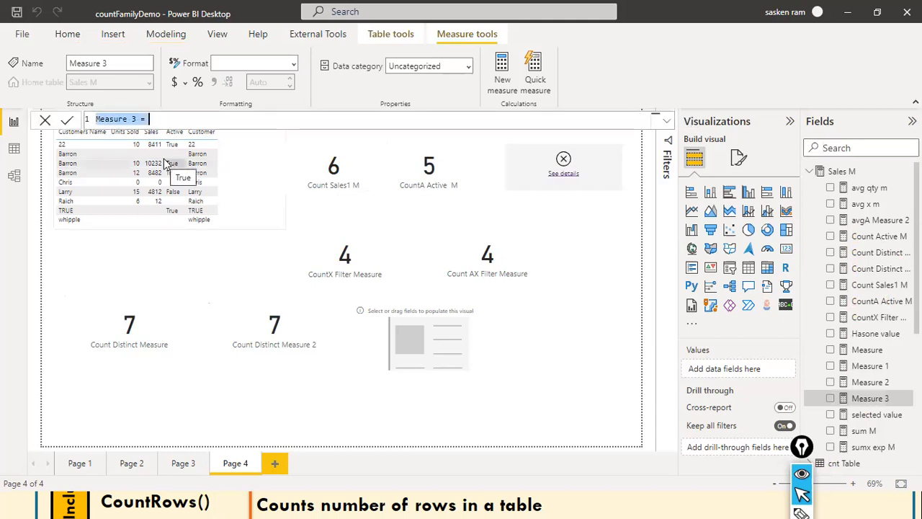
{"action": "key", "text": "Home"}
{"action": "type", "text": "Count "}
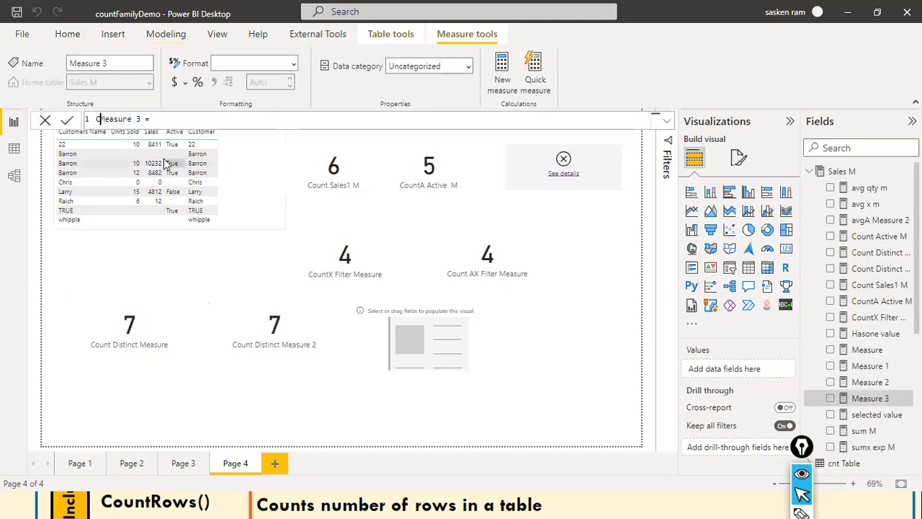
{"action": "type", "text": "Blanks"}
{"action": "key", "text": "ctrl+Right"}
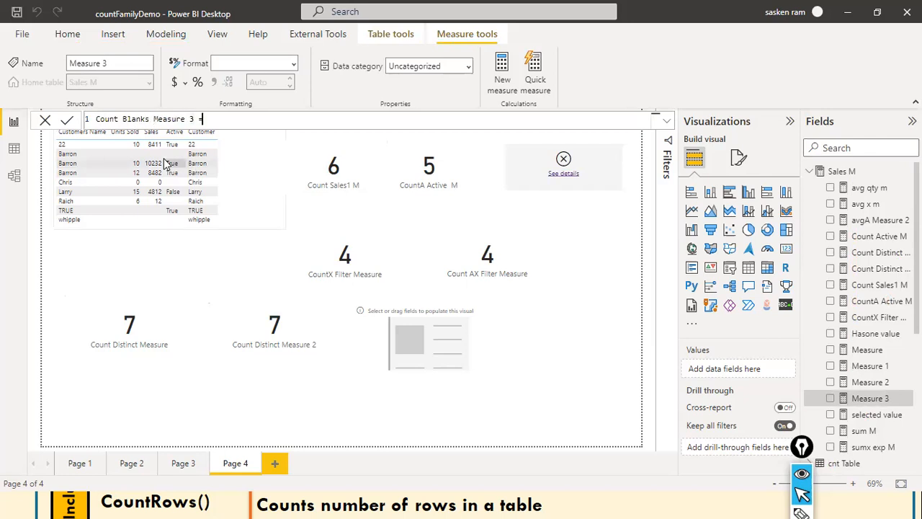
Step: Define Count Blanks Measure 3 as COUNTBLANK( SalesbyCustomer[Units Sold]) and commit the formula
{"action": "type", "text": "countb"}
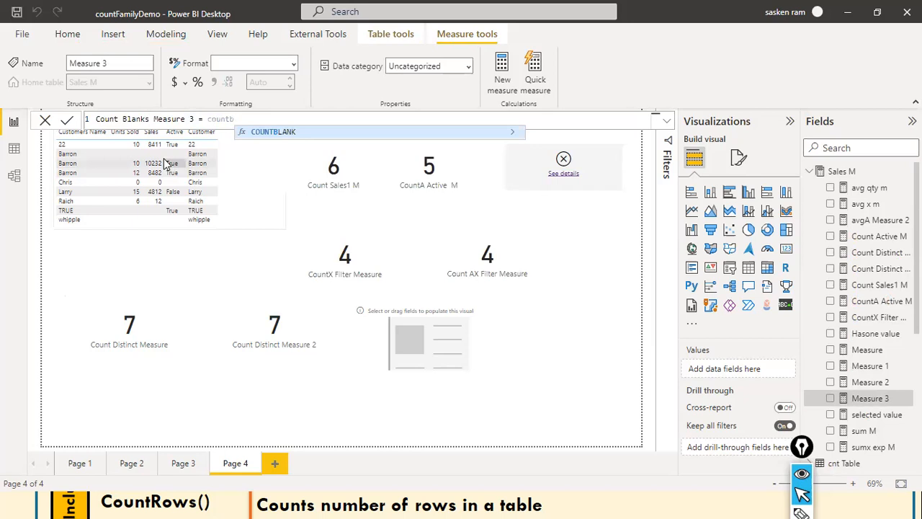
{"action": "key", "text": "Tab"}
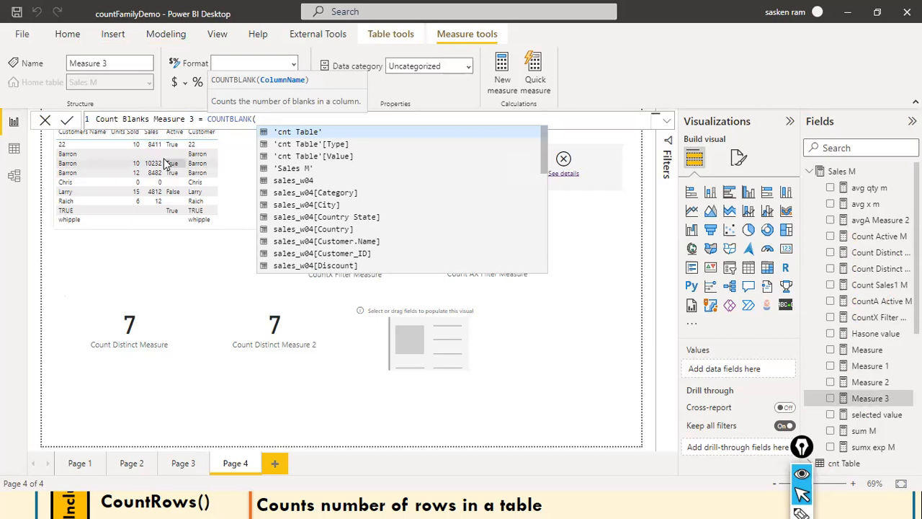
{"action": "type", "text": "unit"}
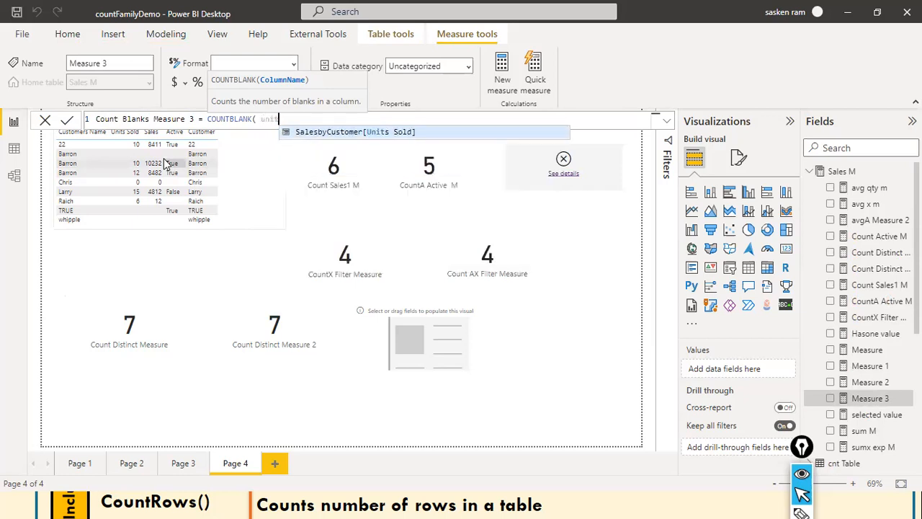
{"action": "key", "text": "Tab"}
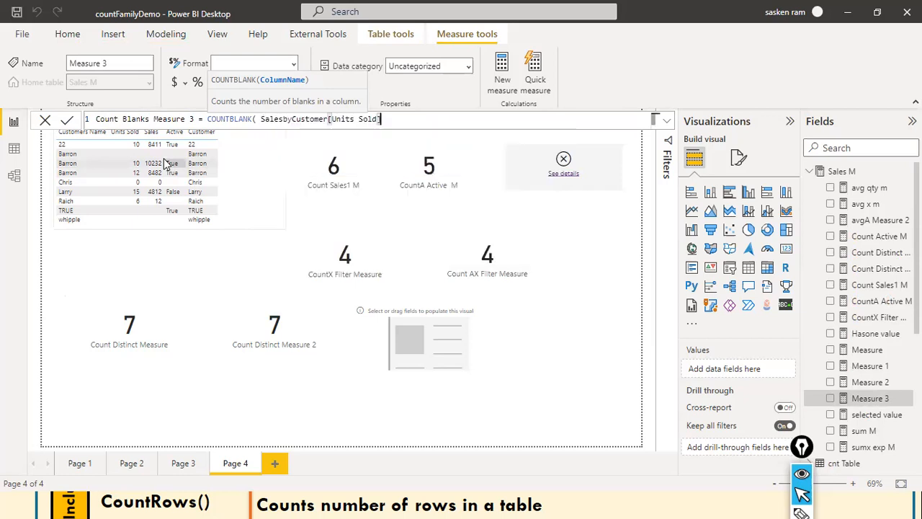
{"action": "type", "text": ")"}
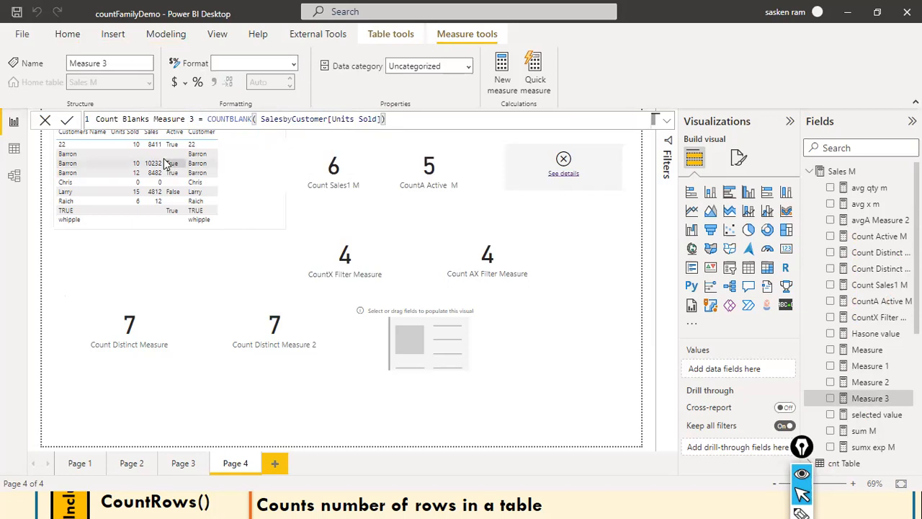
{"action": "key", "text": "Return"}
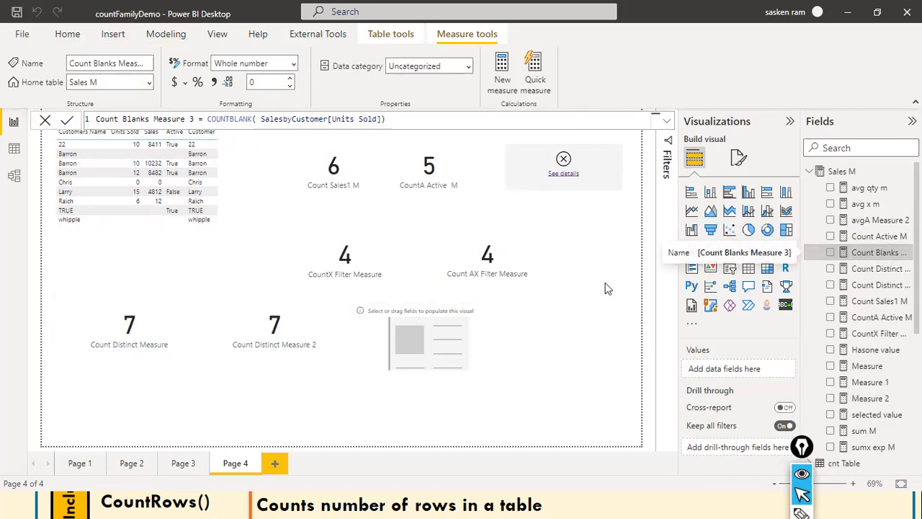
Step: Fill the empty card with Count Blanks Measure 3, and shift it and the two distinct-count cards slightly lower on the page
{"action": "left_click_drag", "start_coordinate": [870, 261], "coordinate": [409, 333]}
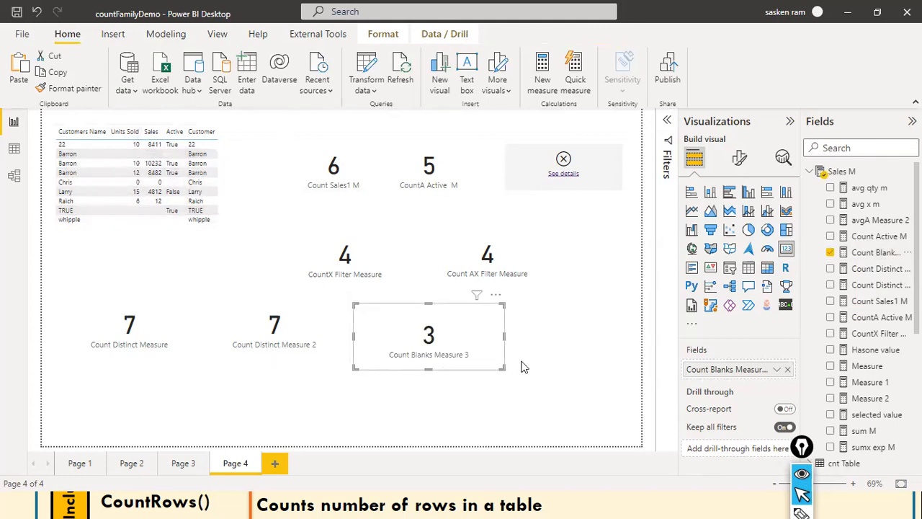
{"action": "left_click_drag", "start_coordinate": [483, 365], "coordinate": [483, 371]}
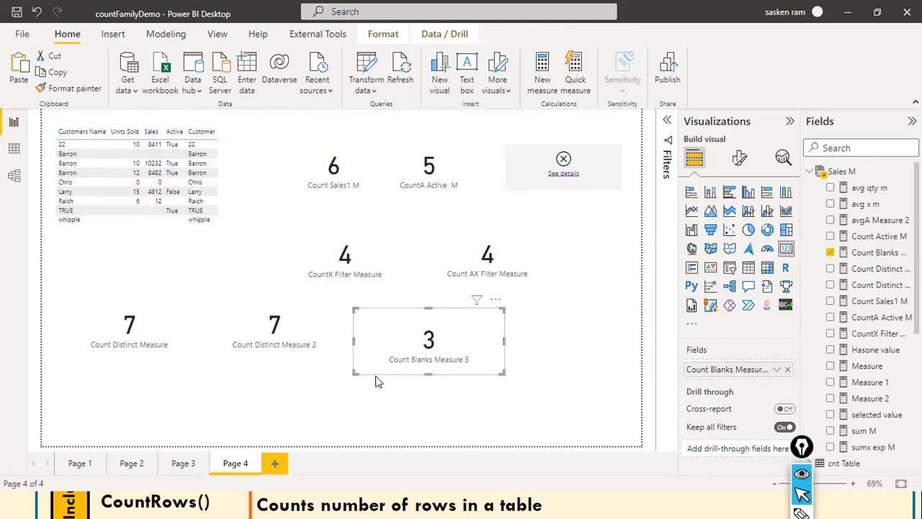
{"action": "left_click", "coordinate": [276, 365]}
{"action": "left_click", "coordinate": [312, 312]}
{"action": "left_click_drag", "start_coordinate": [311, 311], "coordinate": [311, 337]}
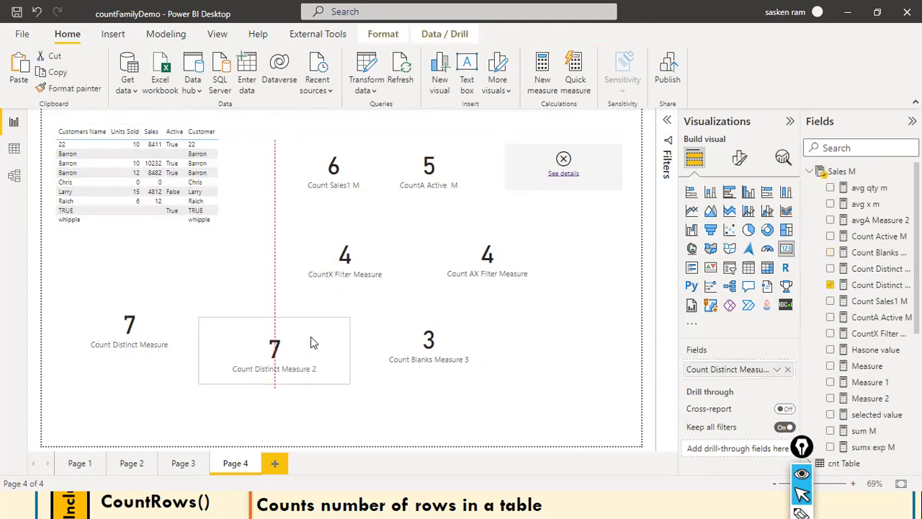
{"action": "left_click_drag", "start_coordinate": [178, 345], "coordinate": [167, 369]}
{"action": "mouse_move", "coordinate": [313, 346]}
{"action": "left_mouse_down"}
{"action": "mouse_move", "coordinate": [324, 350]}
{"action": "mouse_move", "coordinate": [314, 346]}
{"action": "left_mouse_up"}
{"action": "left_click", "coordinate": [171, 354]}
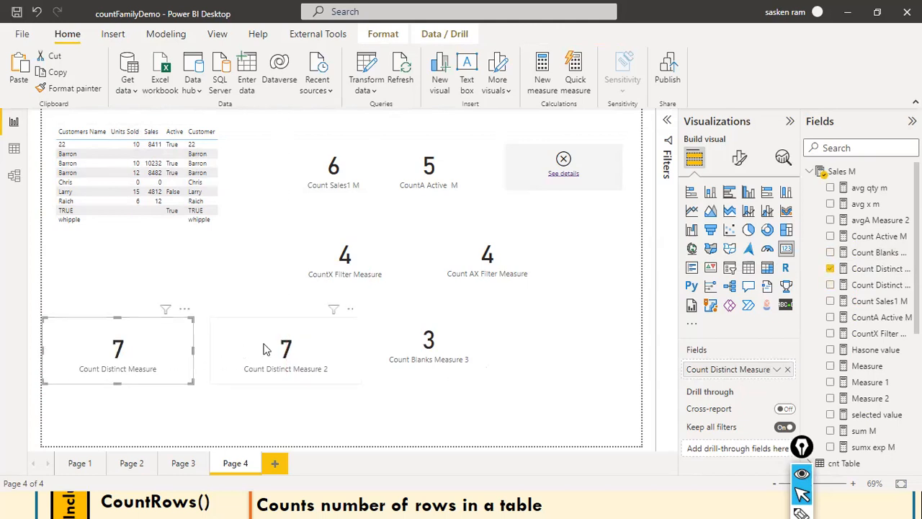
Step: Compare the Count Distinct Measure and Count Distinct Measure 2 cards by selecting each in turn, ending on Count Distinct Measure 2
{"action": "left_click", "coordinate": [237, 348]}
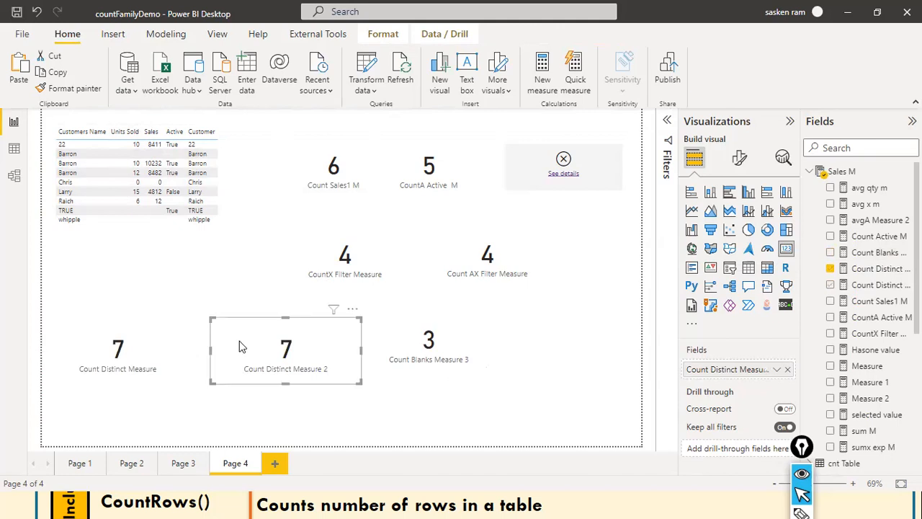
{"action": "left_click", "coordinate": [182, 349]}
{"action": "left_click", "coordinate": [263, 344]}
{"action": "left_click", "coordinate": [171, 350]}
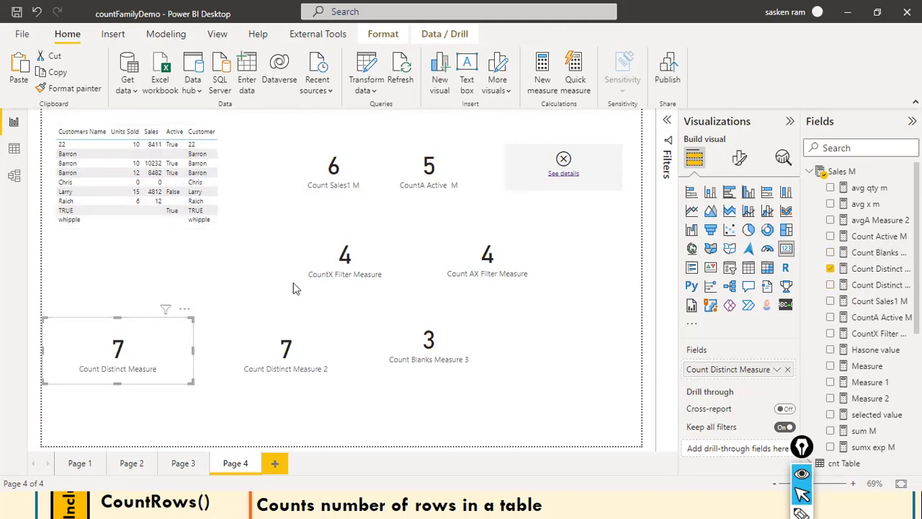
{"action": "left_click", "coordinate": [302, 328]}
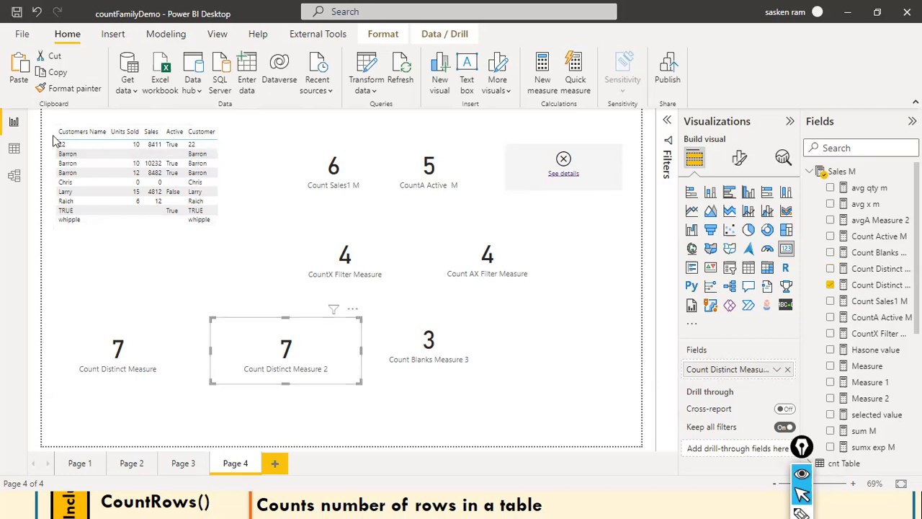
{"action": "left_click", "coordinate": [524, 354]}
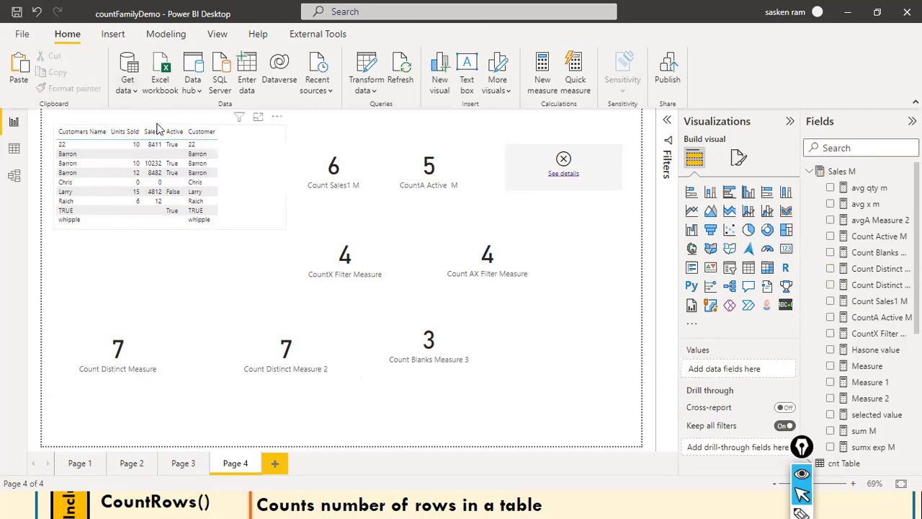
{"action": "left_click", "coordinate": [333, 365]}
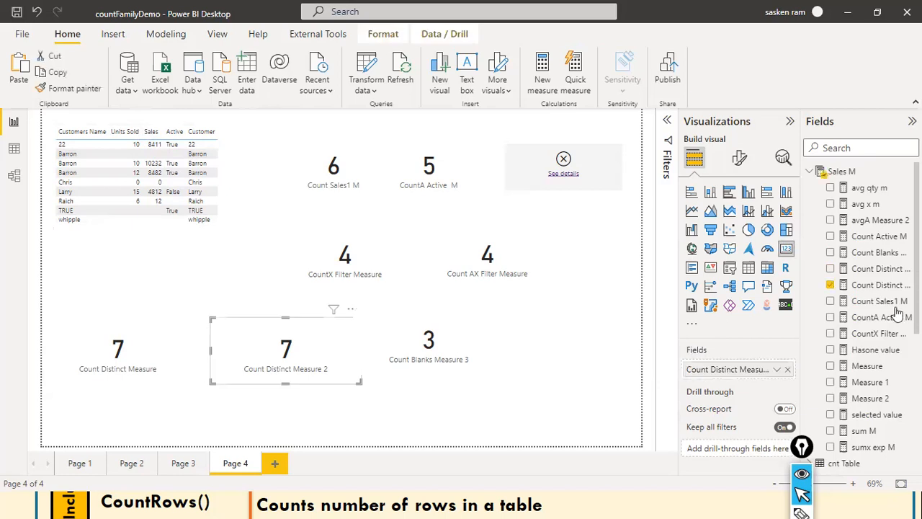
Step: Review the DAX formulas of Count Distinct Measure 2 and Count Distinct Measure, and glance at the count-functions slide before returning to the report
{"action": "left_click", "coordinate": [871, 286]}
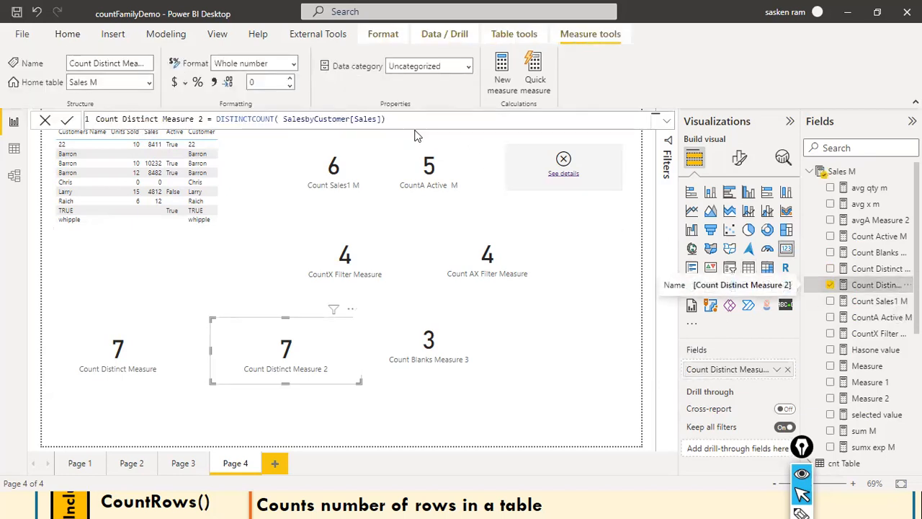
{"action": "left_click", "coordinate": [148, 346]}
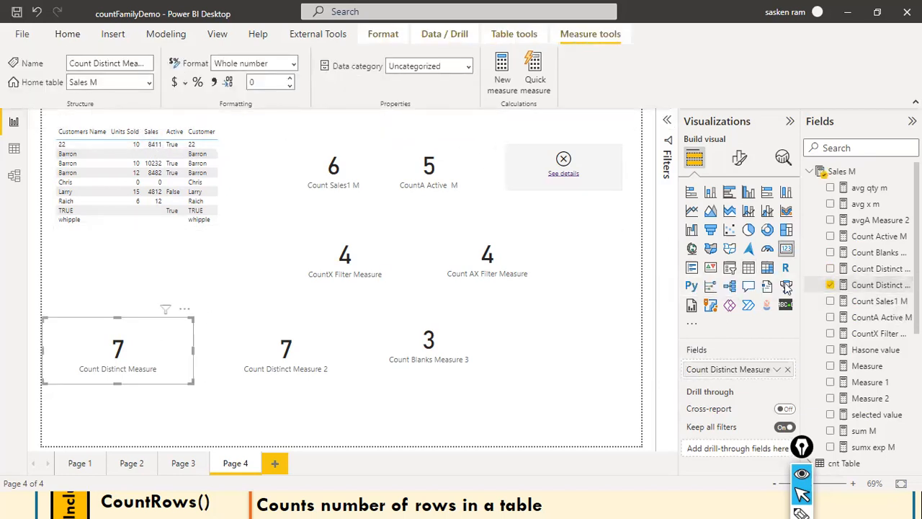
{"action": "left_click", "coordinate": [880, 270]}
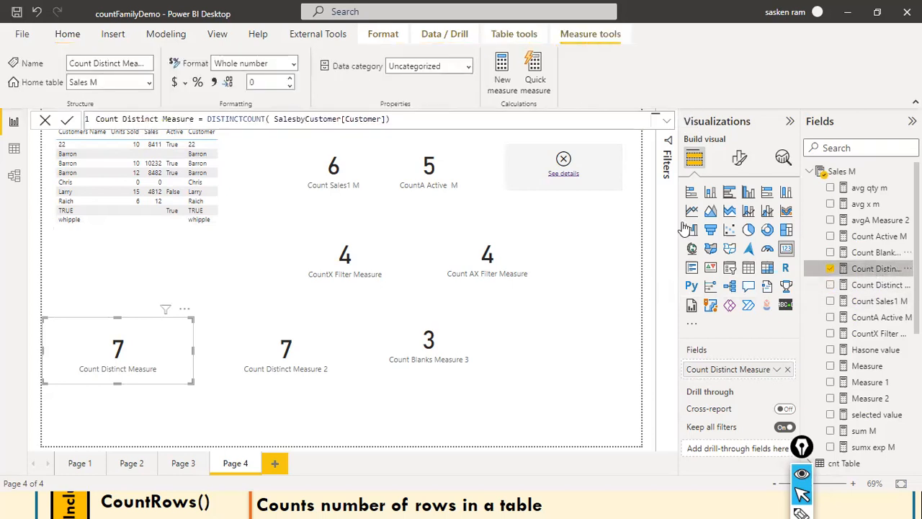
{"action": "left_click", "coordinate": [592, 347]}
{"action": "key", "text": "alt+Tab"}
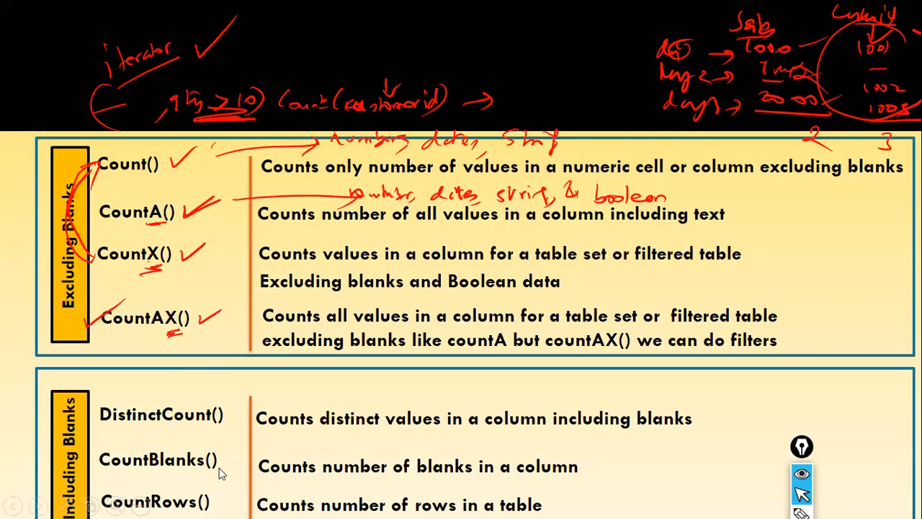
{"action": "key", "text": "alt+Tab"}
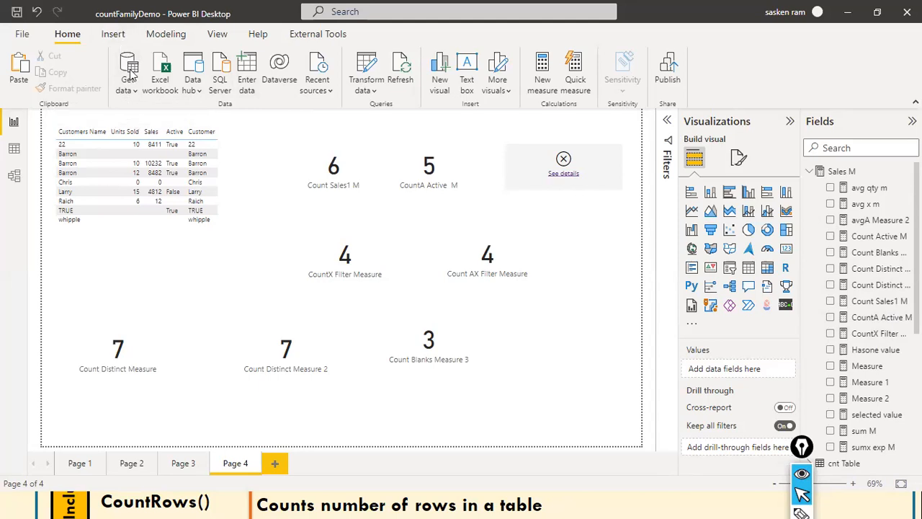
Step: Create a new measure, name it Countrows Measure 3 and start its formula with the COUNTROWS function
{"action": "left_click", "coordinate": [167, 35]}
{"action": "left_click", "coordinate": [81, 76]}
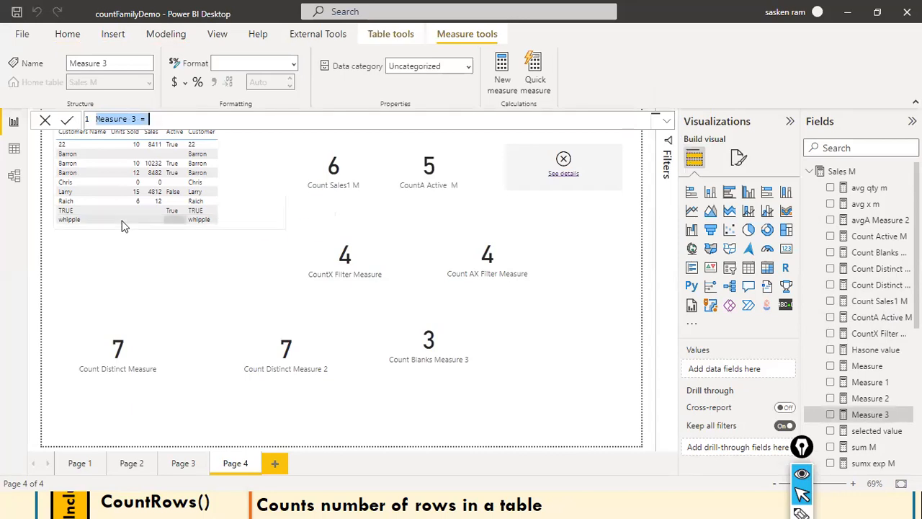
{"action": "left_click", "coordinate": [211, 118]}
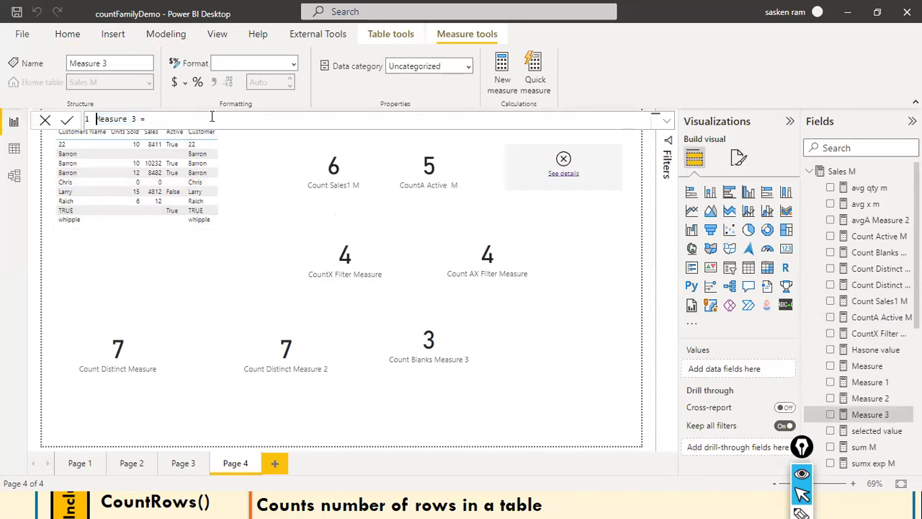
{"action": "type", "text": "Cunt"}
{"action": "key", "text": "BackSpace"}
{"action": "key", "text": "BackSpace"}
{"action": "key", "text": "BackSpace"}
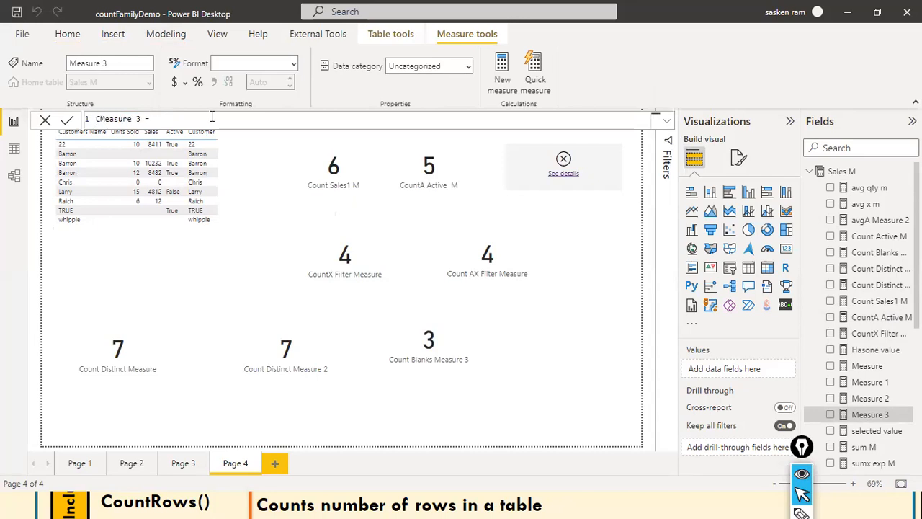
{"action": "type", "text": "ountrows Measure 3 = countrow"}
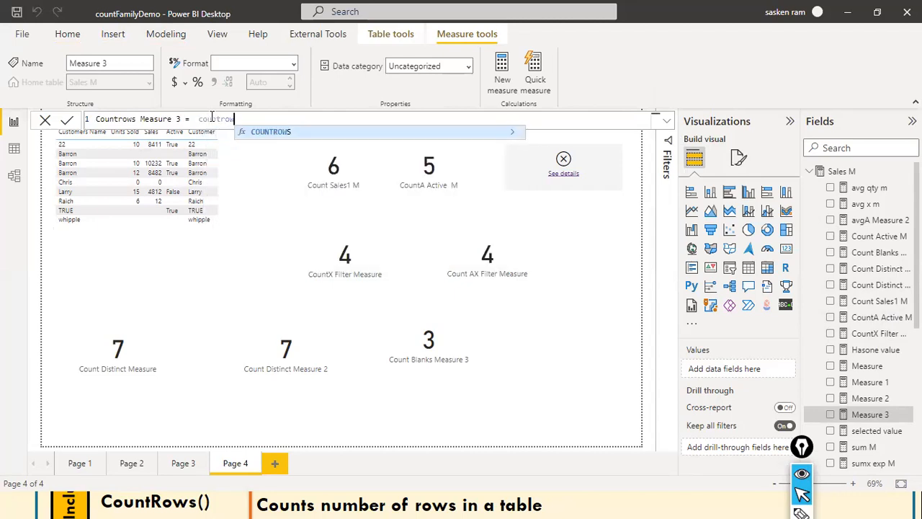
Step: Complete the formula of Countrows Measure 3 as COUNTROWS(SalesbyCustomer) and commit it
{"action": "key", "text": "Tab"}
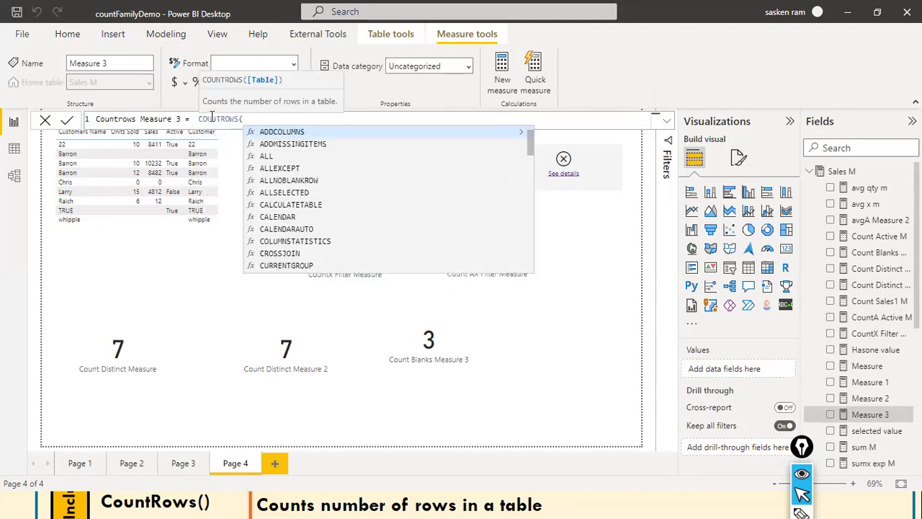
{"action": "type", "text": "Sales"}
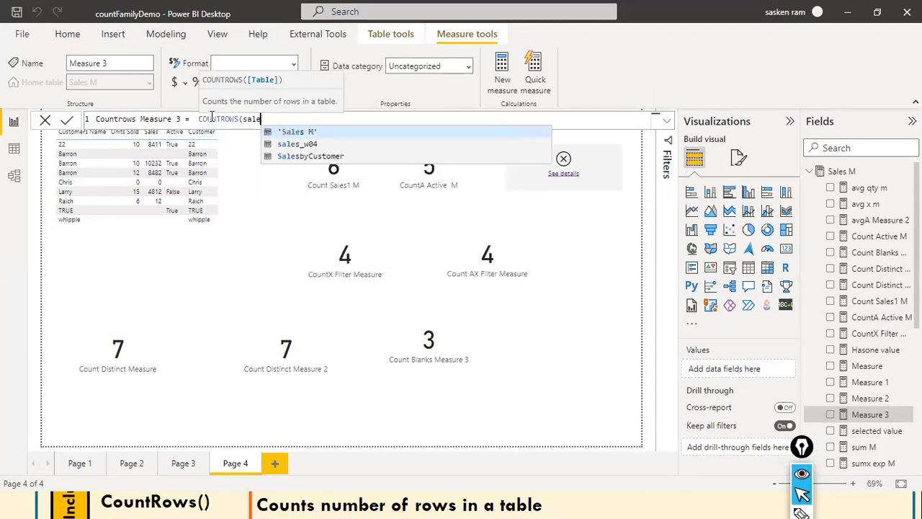
{"action": "key", "text": "Down"}
{"action": "key", "text": "Down"}
{"action": "key", "text": "Tab"}
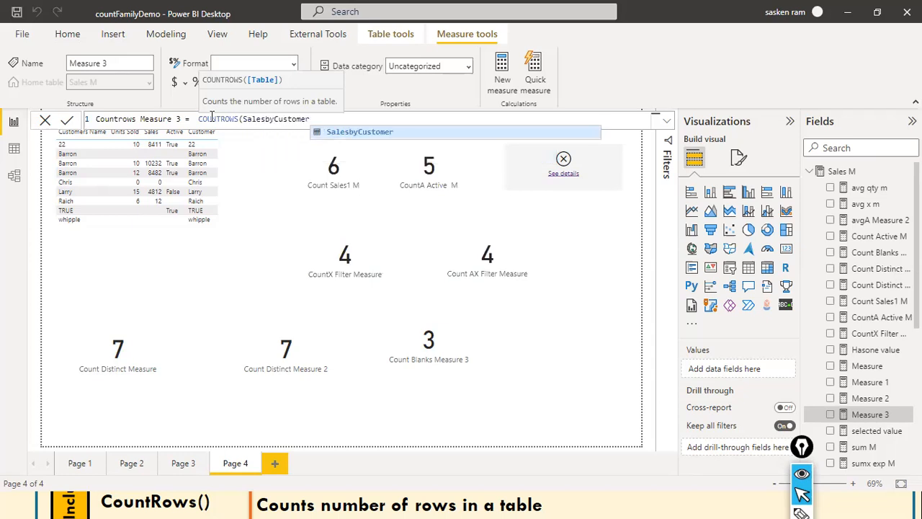
{"action": "type", "text": ")"}
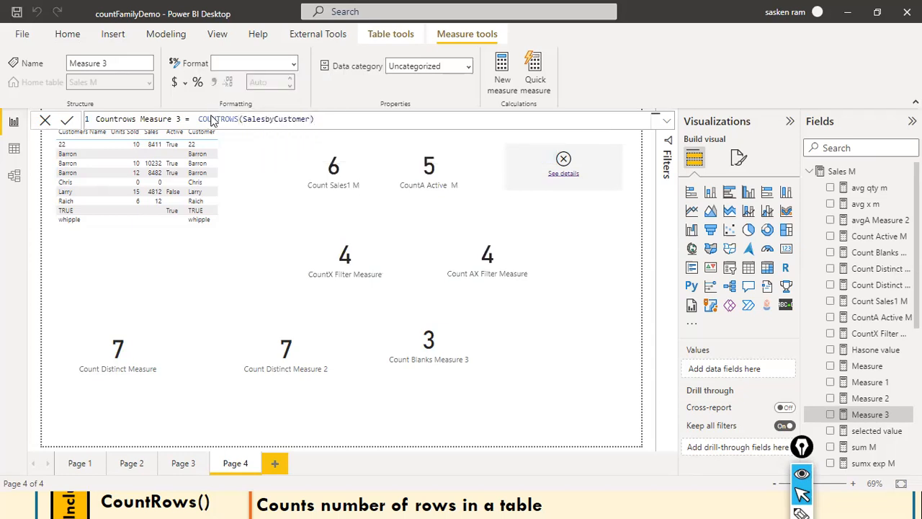
{"action": "key", "text": "Return"}
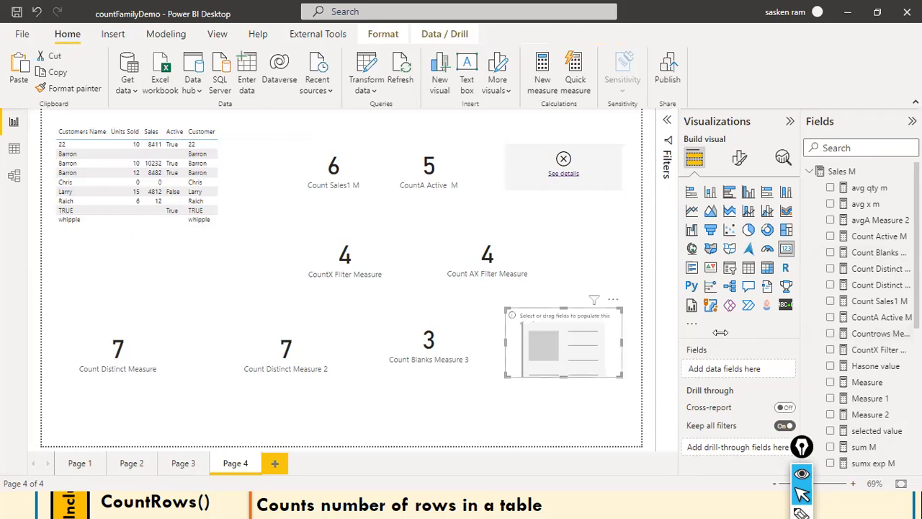
Step: Search the fields for "countro" and fill the empty card beside Count Blanks Measure 3 with Countrows Measure 3
{"action": "left_click", "coordinate": [830, 152]}
{"action": "type", "text": "count"}
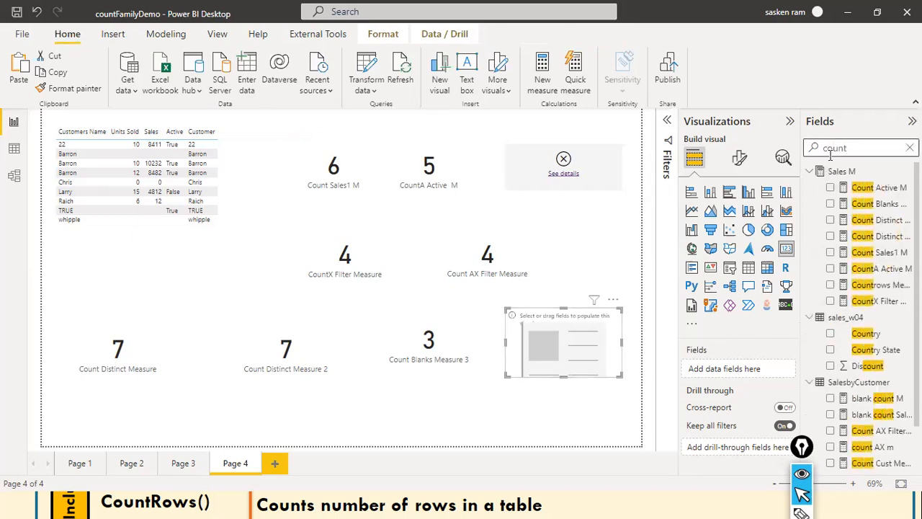
{"action": "type", "text": "ro"}
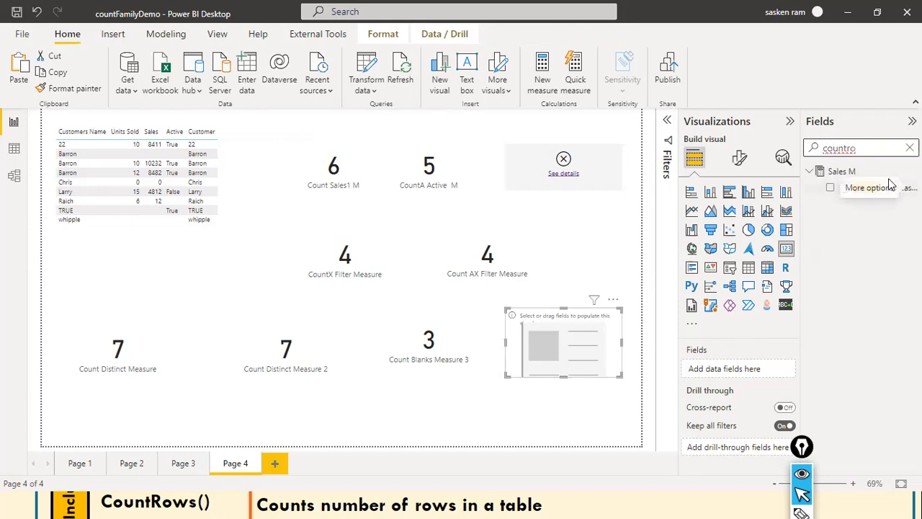
{"action": "left_click_drag", "start_coordinate": [864, 189], "coordinate": [569, 354]}
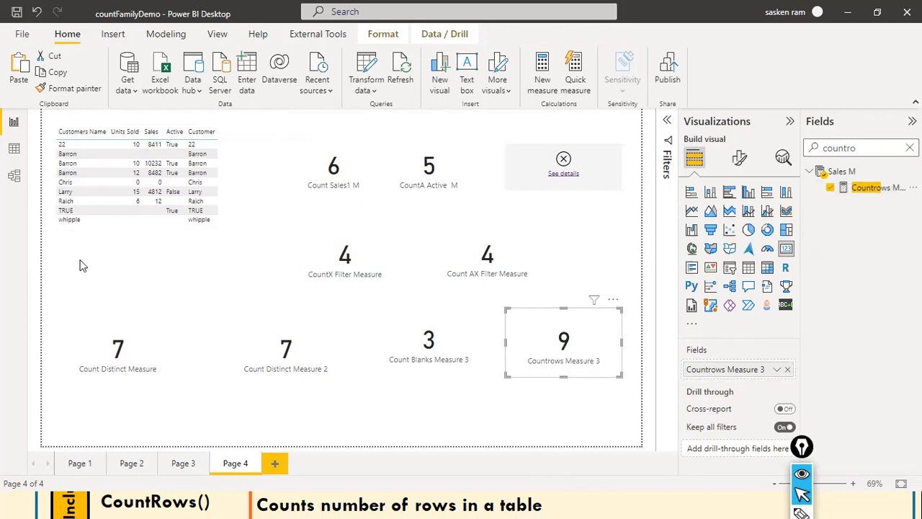
{"action": "left_click", "coordinate": [580, 411]}
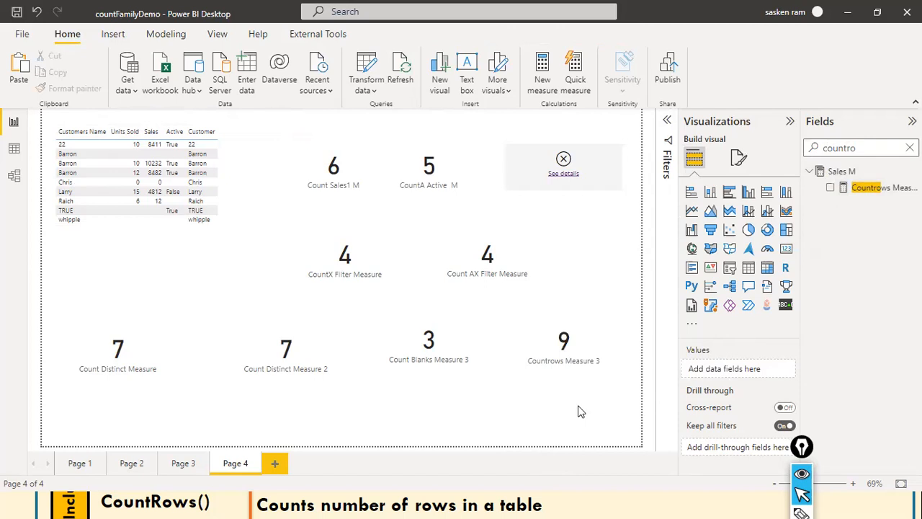
{"action": "key", "text": "super"}
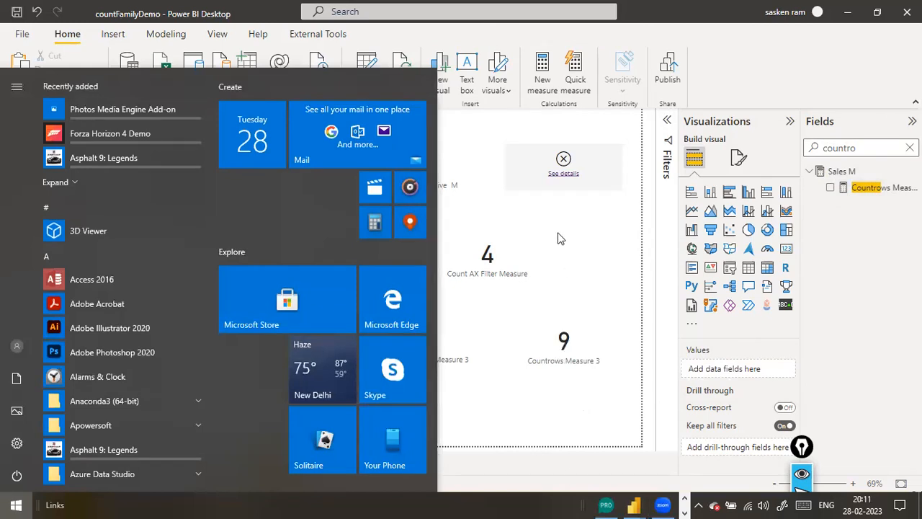
{"action": "key", "text": "super"}
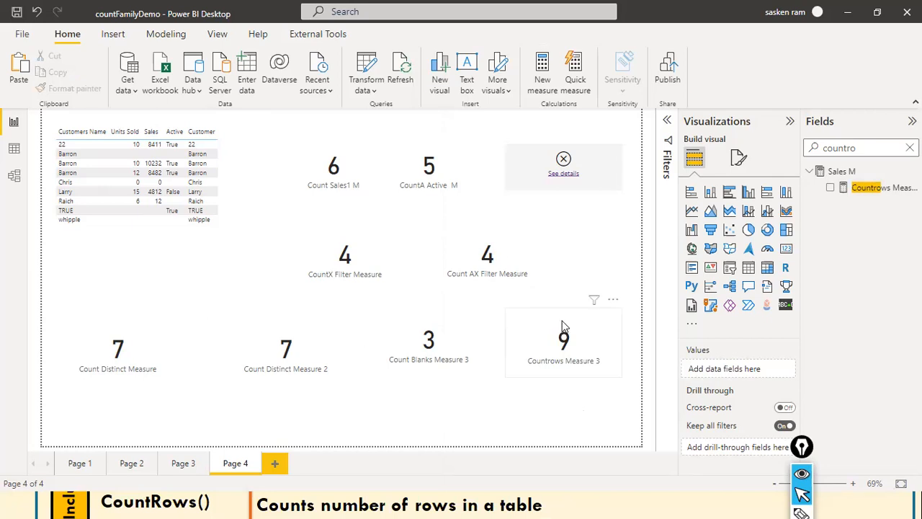
{"action": "left_click", "coordinate": [22, 35]}
{"action": "key", "text": "Escape"}
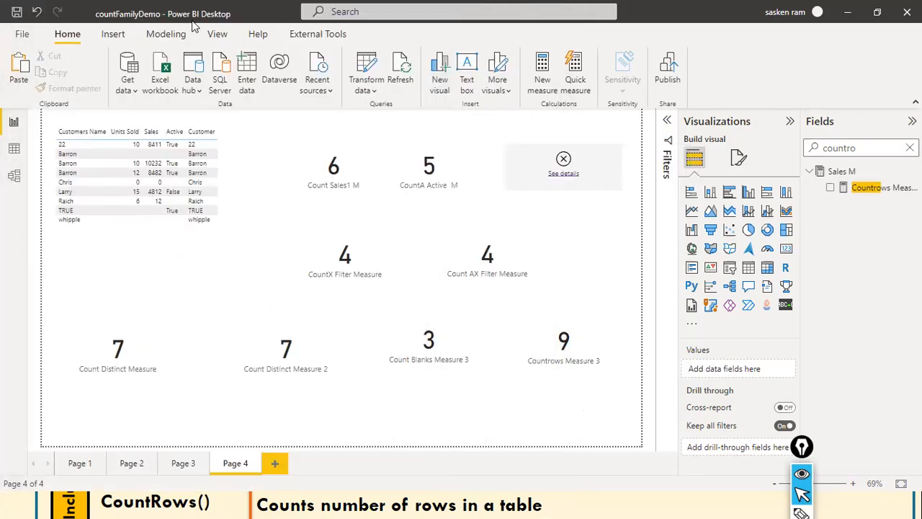
Step: Rename the report page Page 4 as New Page
{"action": "right_click", "coordinate": [231, 467]}
{"action": "left_click", "coordinate": [263, 415]}
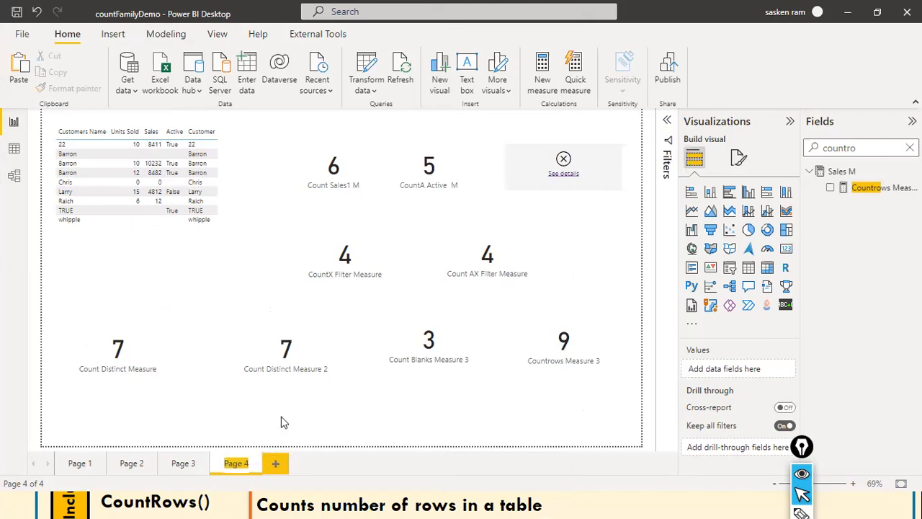
{"action": "type", "text": "New Page"}
{"action": "key", "text": "Return"}
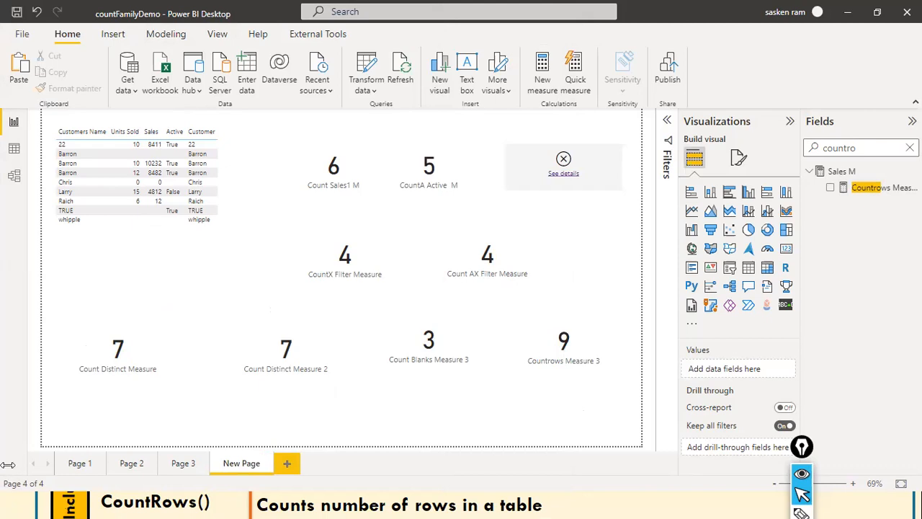